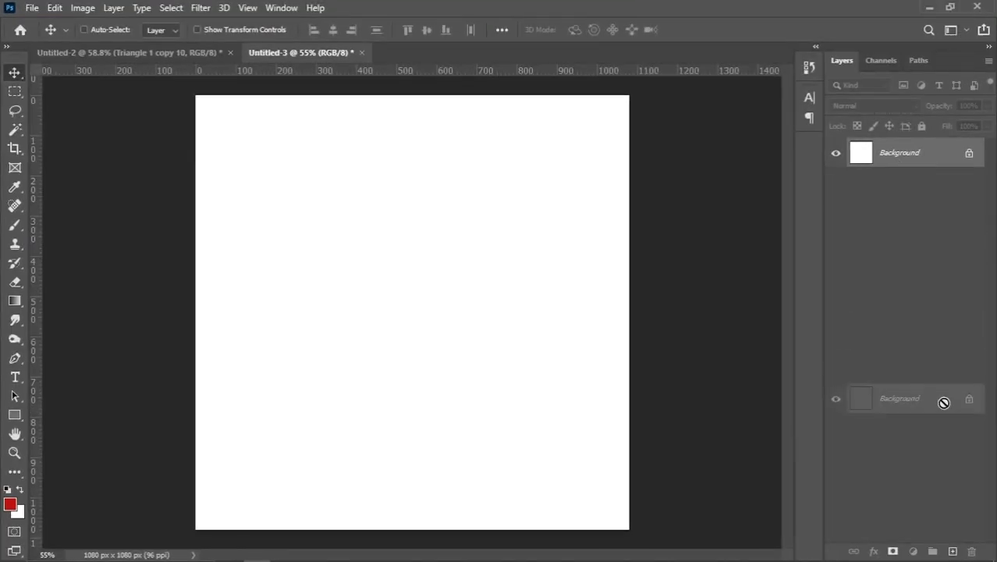
# - Duplicate the Background layer into a Background copy, then open its layer options
pyautogui.moveTo(901, 152); pyautogui.dragTo(953, 551)
pyautogui.rightClick(953, 160)
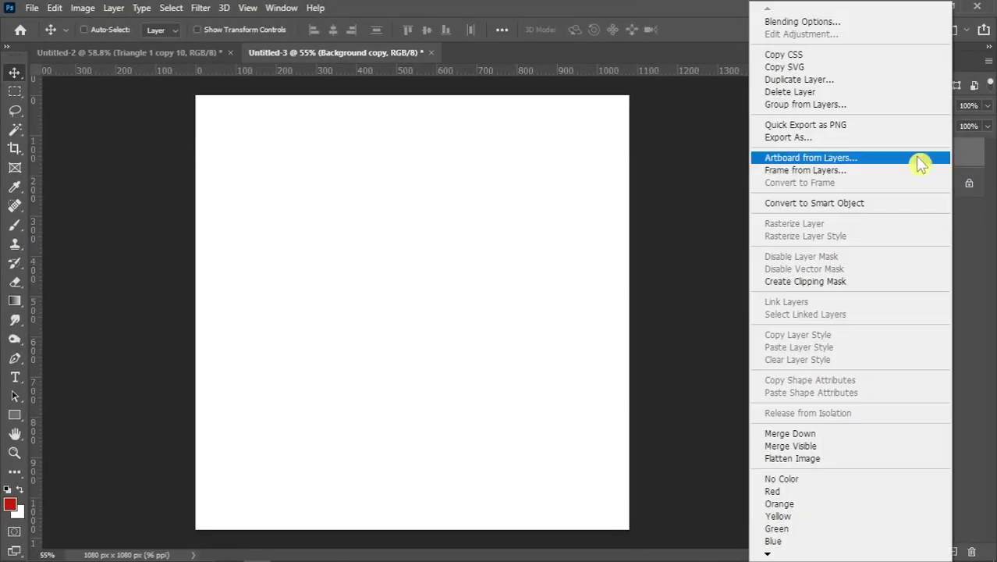
pyautogui.click(786, 24)
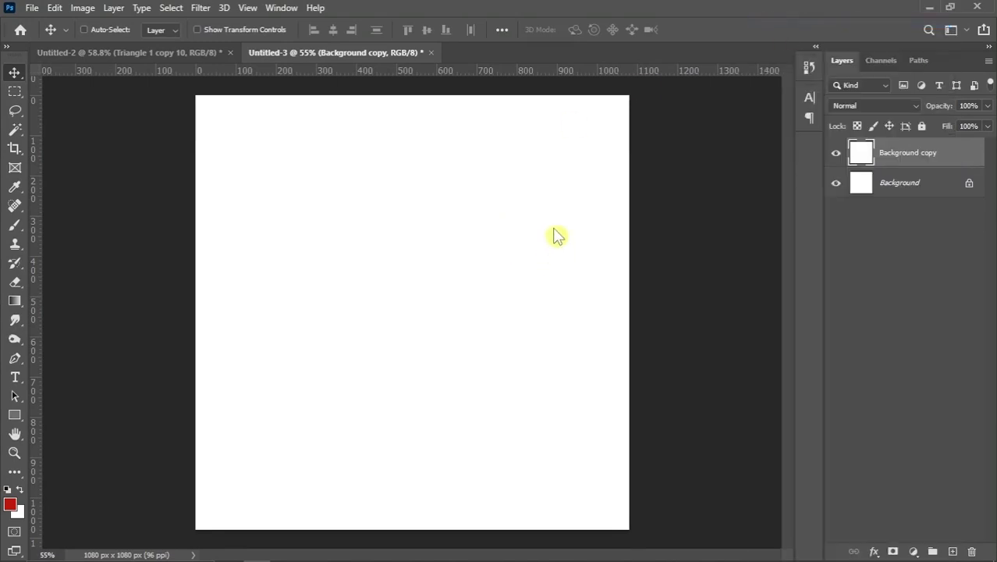
# - Add a radial Gradient Overlay using the foreground-to-background preset, recentred on the canvas
pyautogui.click(468, 334)
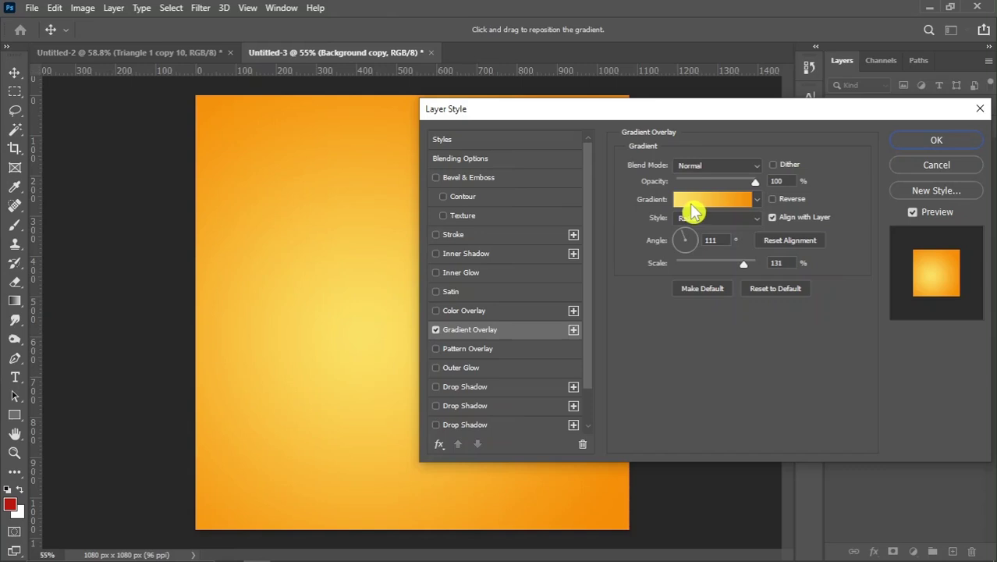
pyautogui.click(689, 203)
pyautogui.click(596, 133)
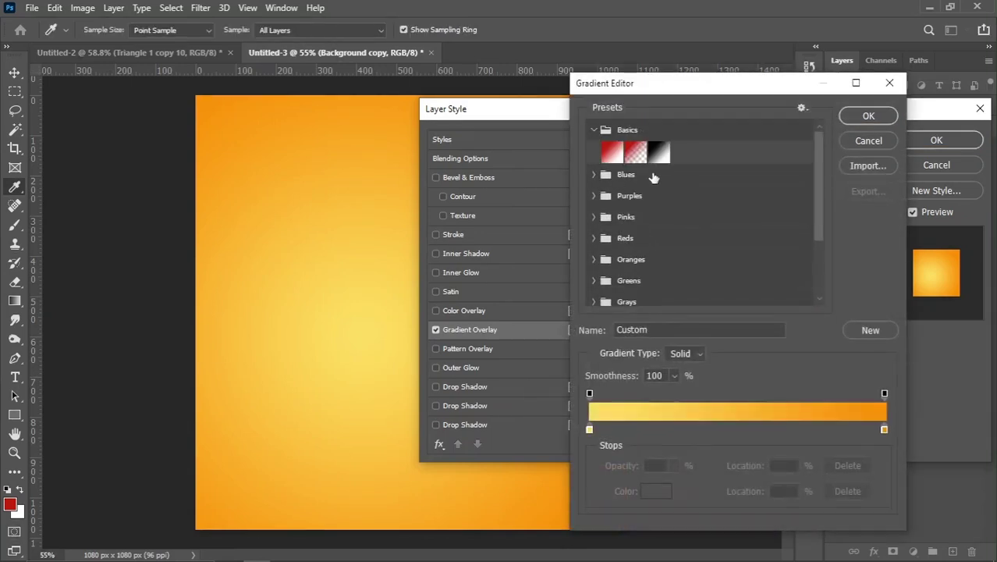
pyautogui.click(615, 156)
pyautogui.click(868, 115)
pyautogui.click(706, 219)
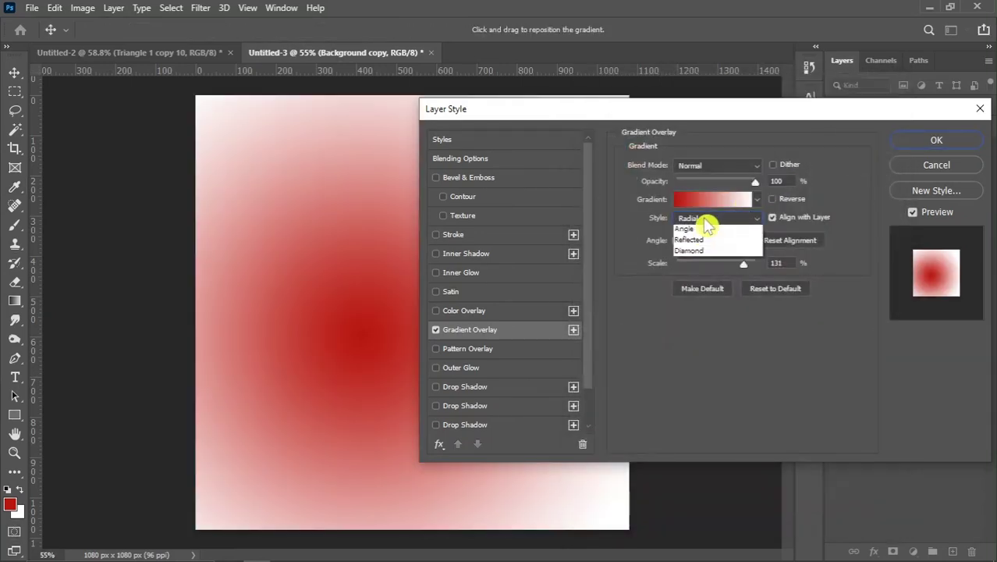
pyautogui.click(696, 245)
pyautogui.click(777, 244)
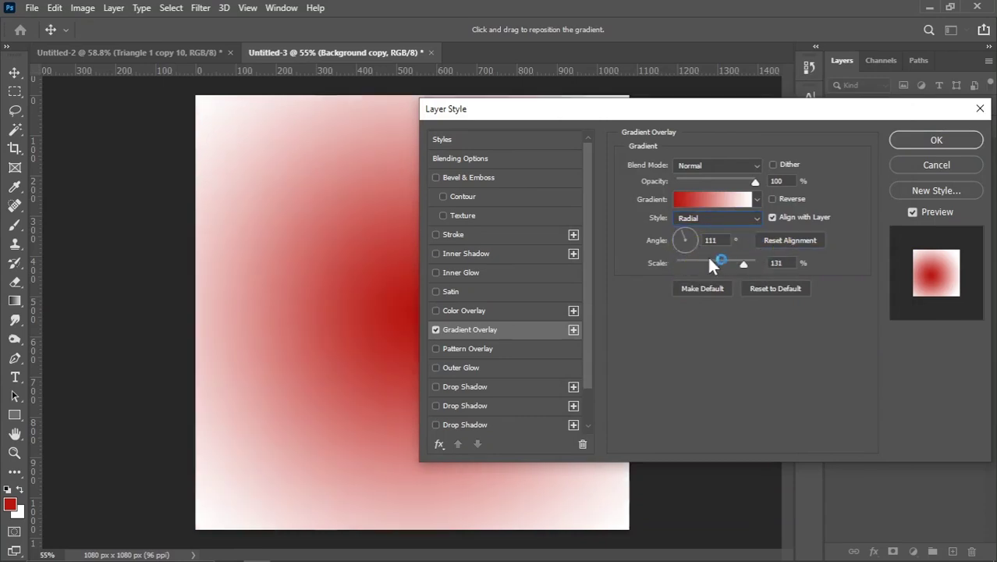
# - Set the gradient's left colour stop to pale yellow
pyautogui.click(689, 202)
pyautogui.click(590, 429)
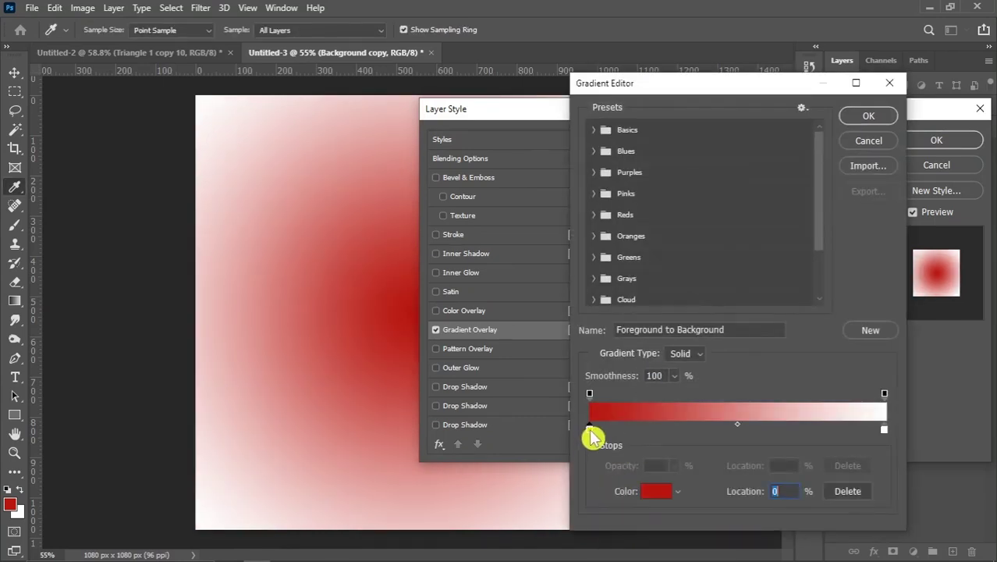
pyautogui.click(655, 491)
pyautogui.moveTo(815, 478); pyautogui.dragTo(815, 468)
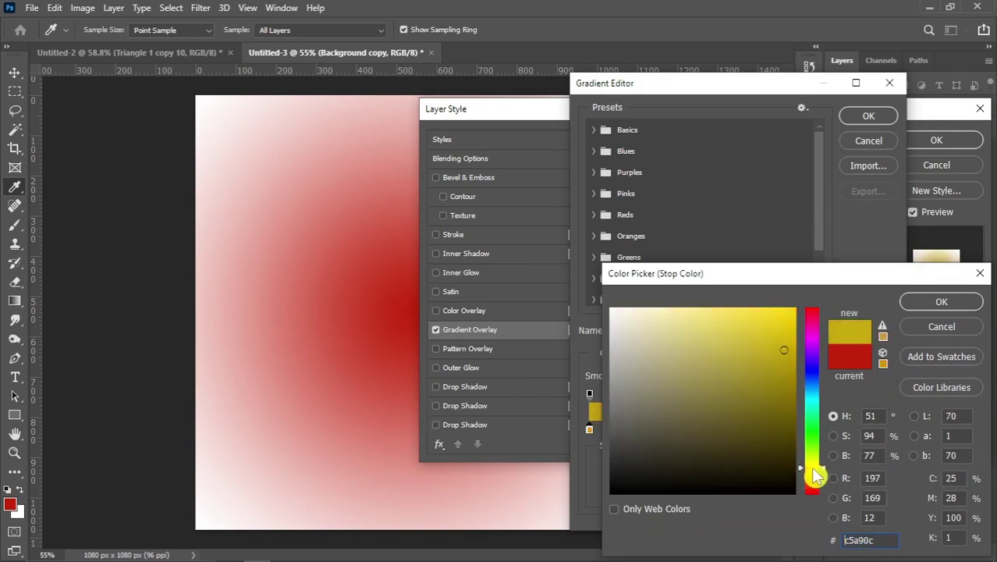
pyautogui.moveTo(773, 389); pyautogui.dragTo(706, 311)
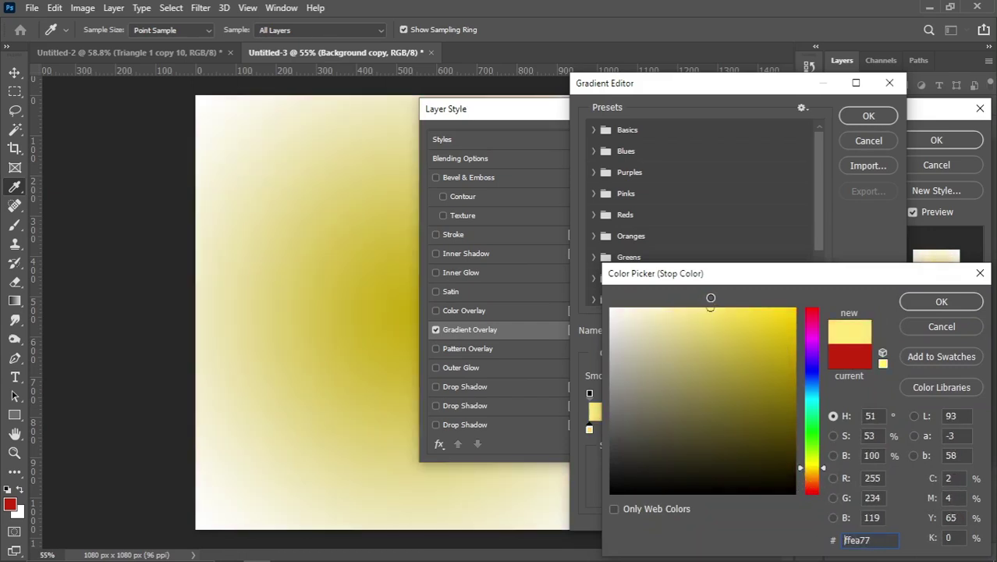
pyautogui.click(928, 309)
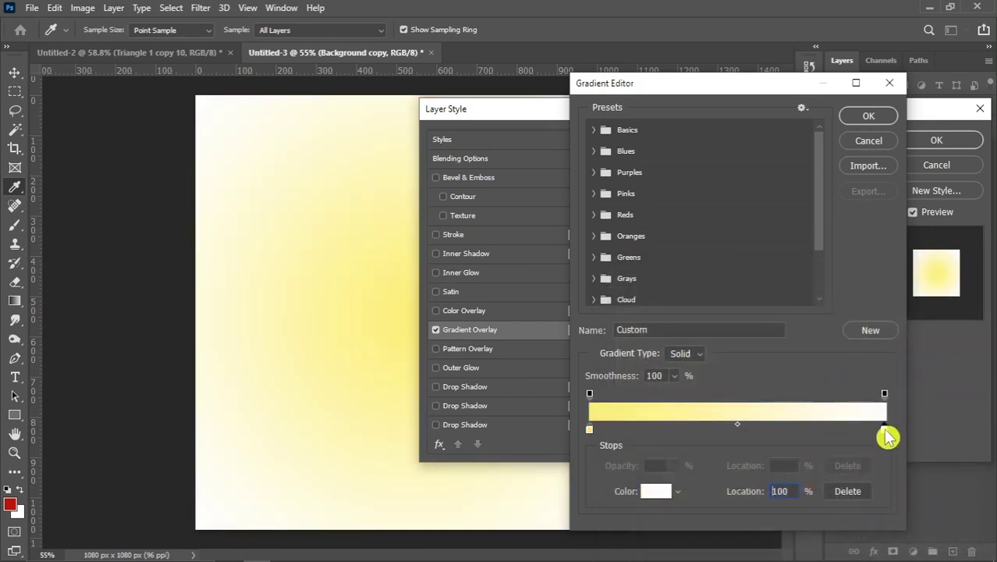
# - Set the gradient's right colour stop to orange ff9c00 and confirm the gradient
pyautogui.click(655, 491)
pyautogui.moveTo(819, 493); pyautogui.dragTo(821, 470)
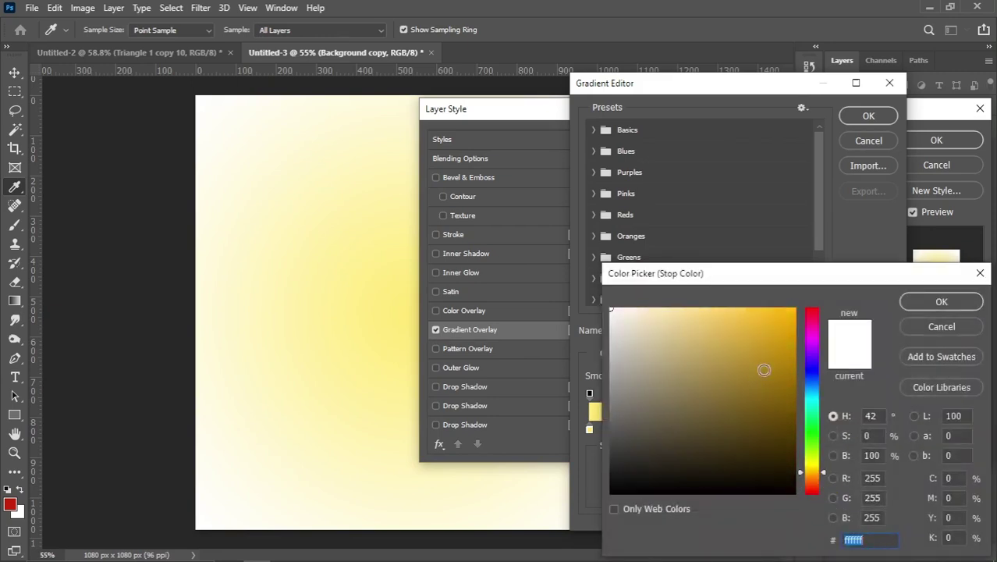
pyautogui.moveTo(764, 369); pyautogui.dragTo(784, 303)
pyautogui.press('Tab')
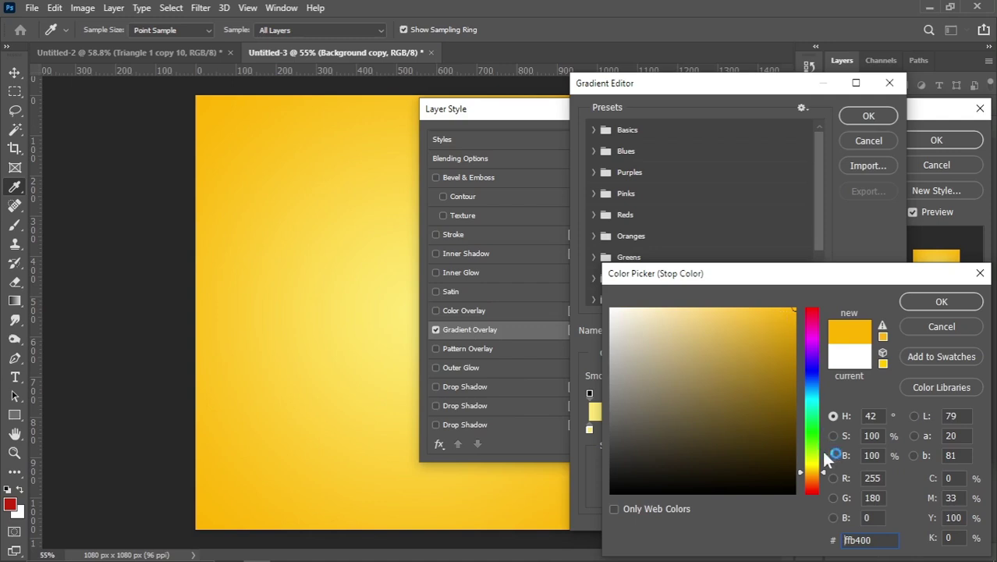
pyautogui.press('Tab')
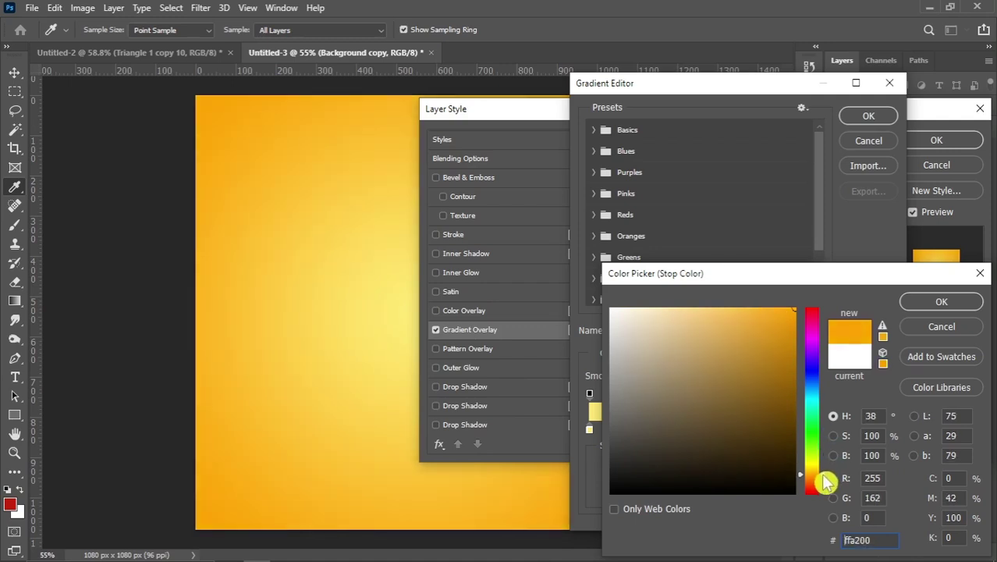
pyautogui.write('ff9c00')
pyautogui.click(923, 308)
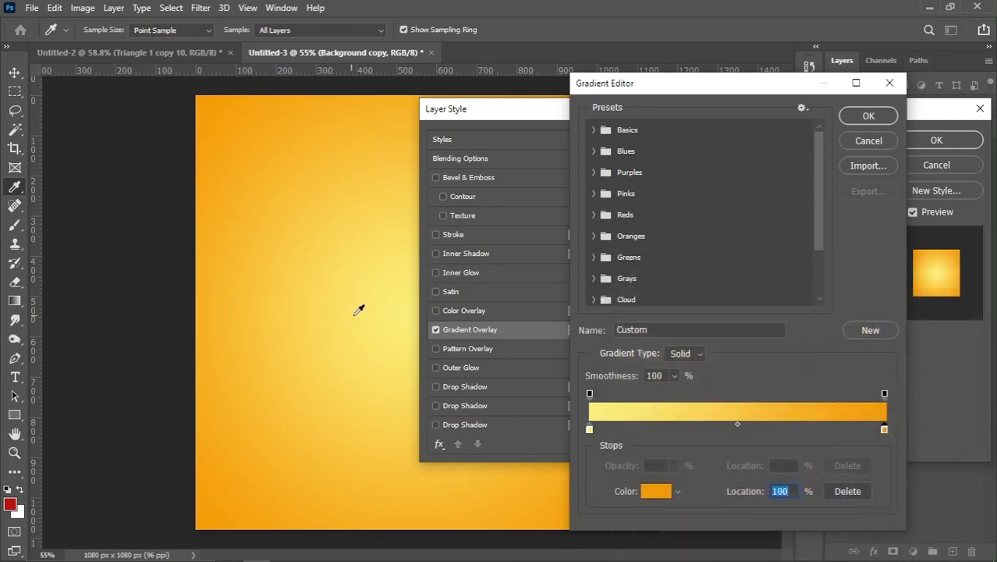
pyautogui.click(844, 121)
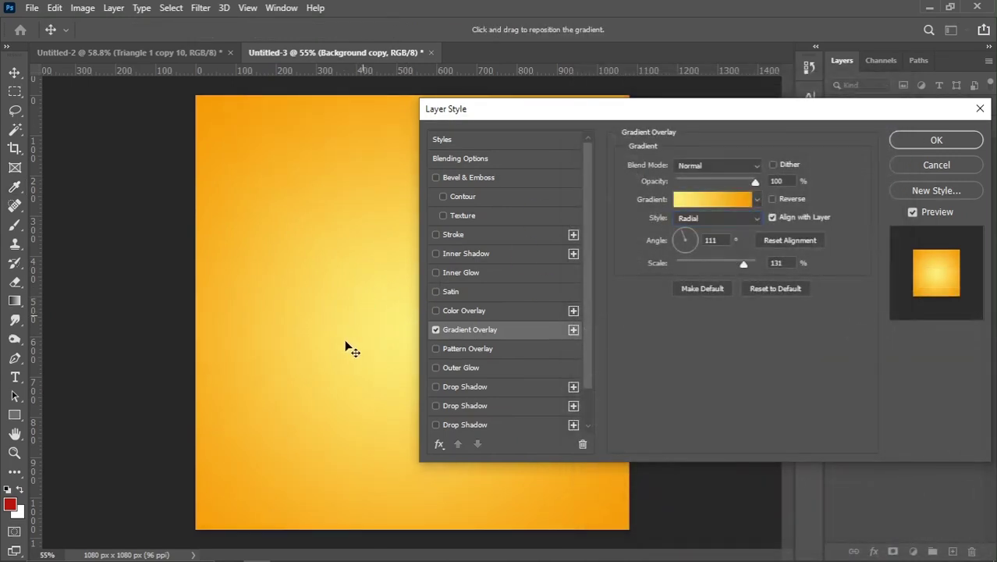
# - Shift the gradient centre left and down, change the right stop to ffae00, and apply
pyautogui.moveTo(346, 343); pyautogui.dragTo(316, 355)
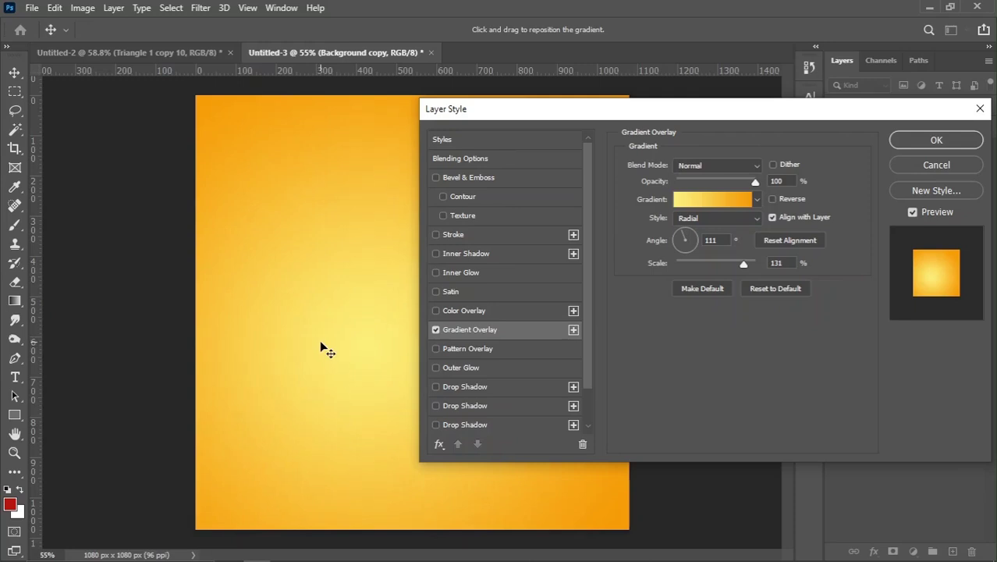
pyautogui.click(789, 162)
pyautogui.click(733, 201)
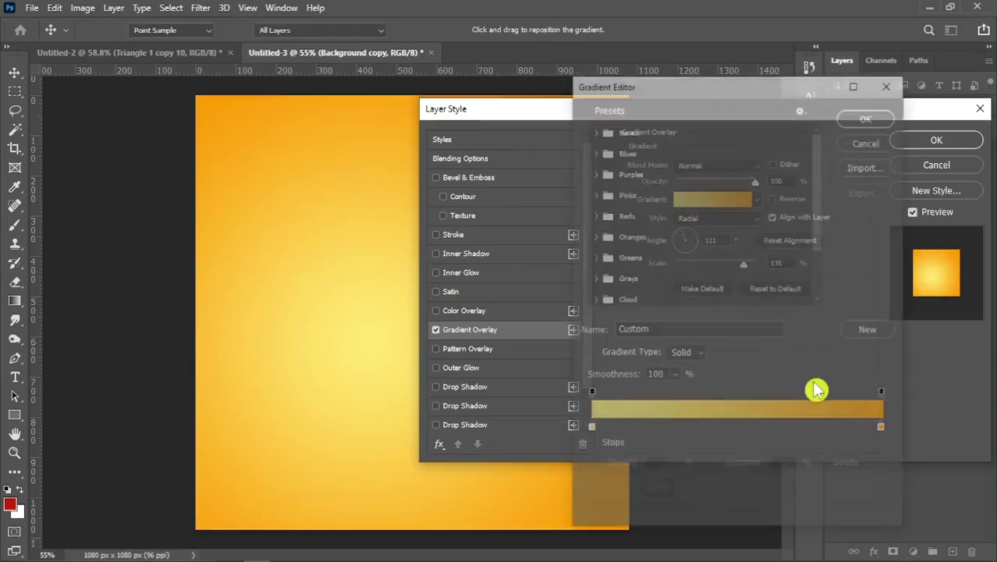
pyautogui.click(883, 431)
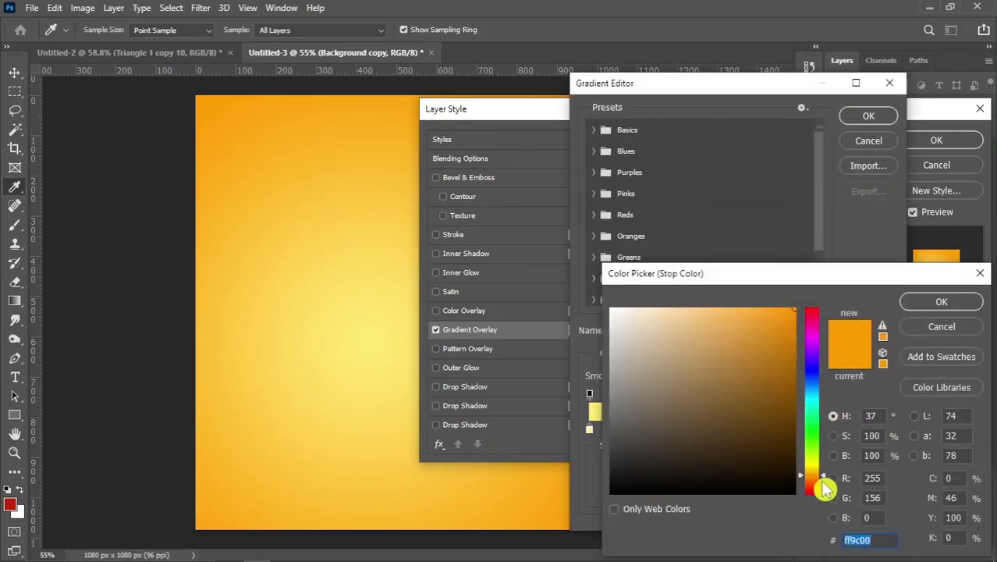
pyautogui.write('ff9600')
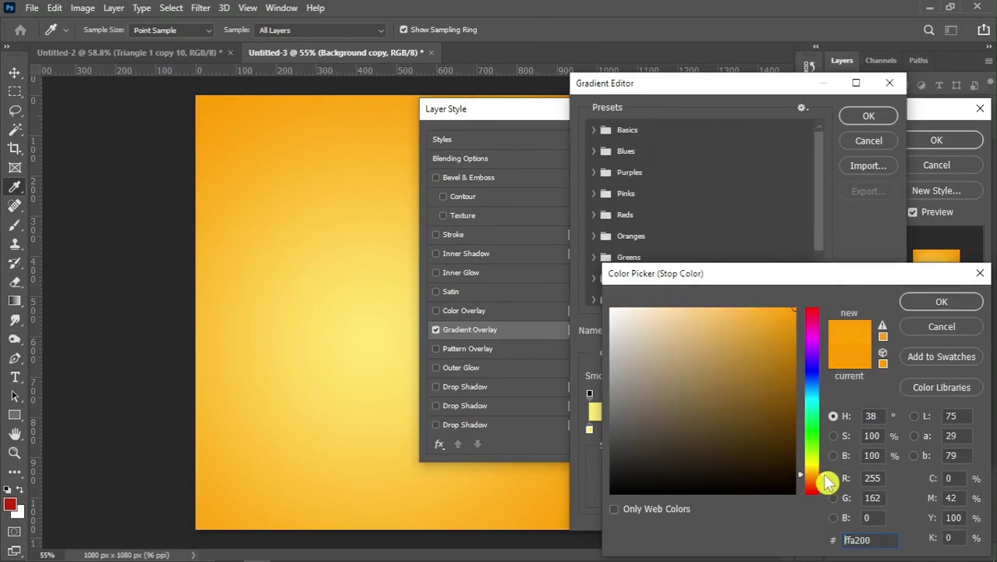
pyautogui.write('ffae00')
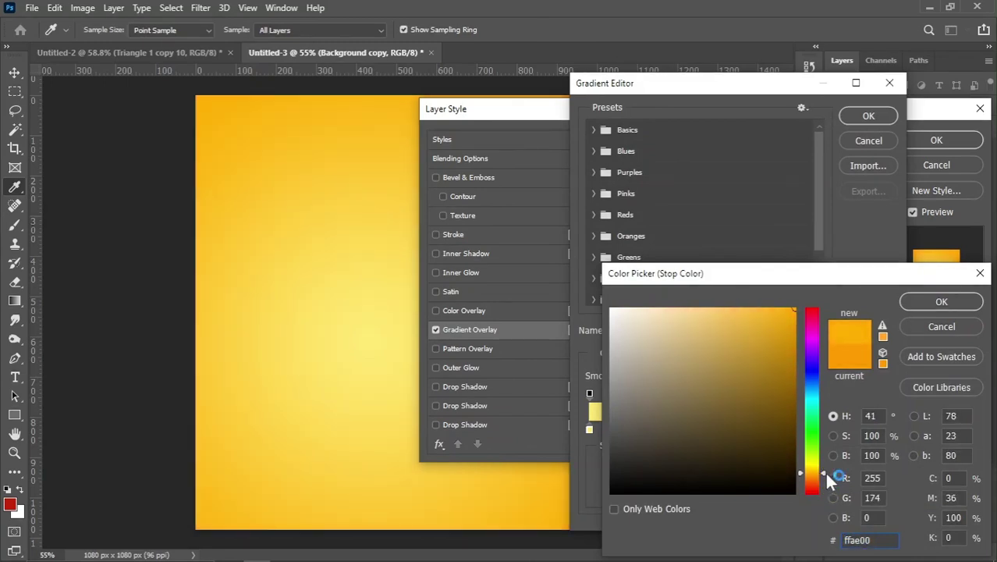
pyautogui.click(922, 304)
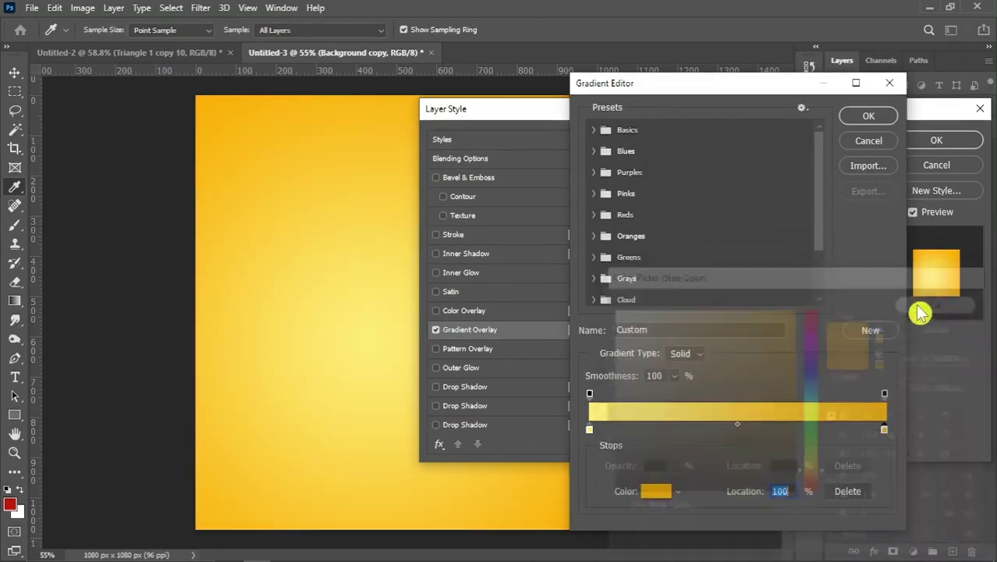
pyautogui.click(858, 117)
pyautogui.click(936, 140)
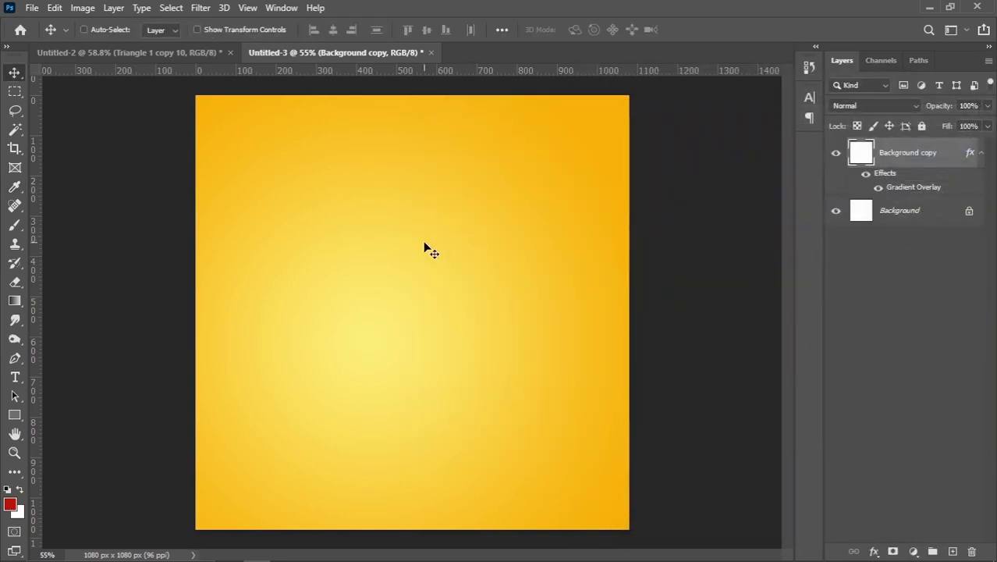
pyautogui.hotkey('ctrl', '-')
# - Fit the canvas, then drag the kite image from the makar sankranti folder into Photoshop
pyautogui.hotkey('ctrl', '0')
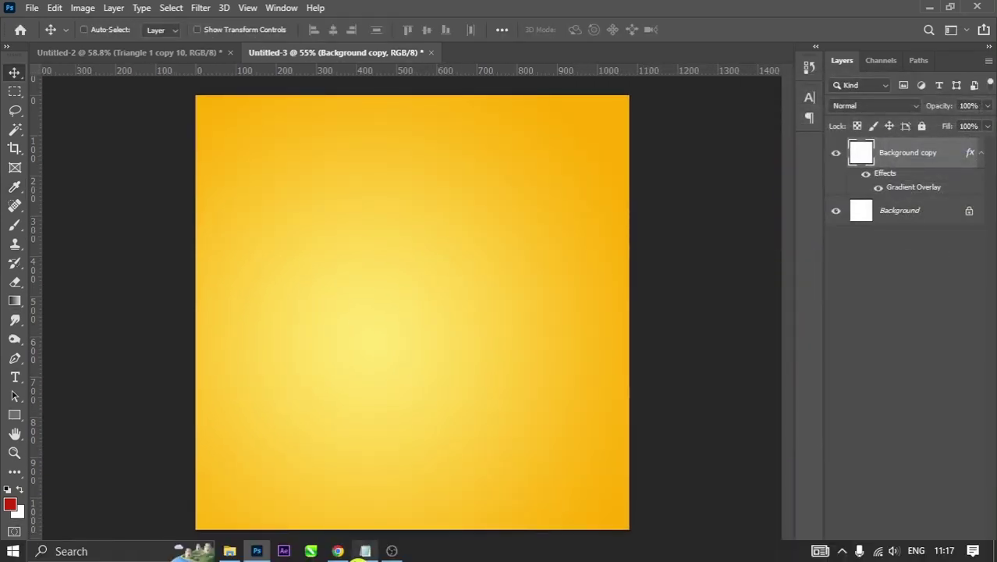
pyautogui.click(232, 551)
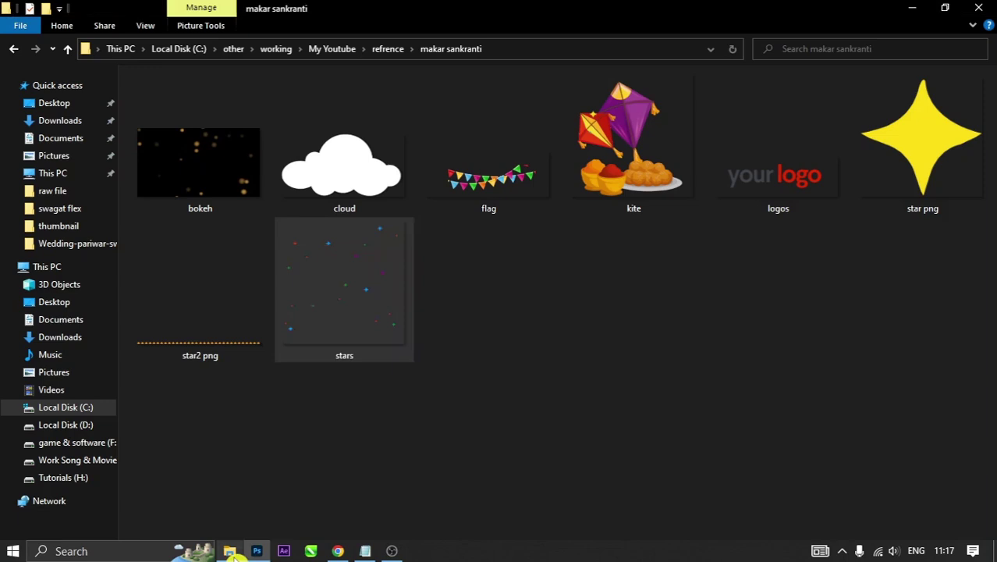
pyautogui.click(634, 156)
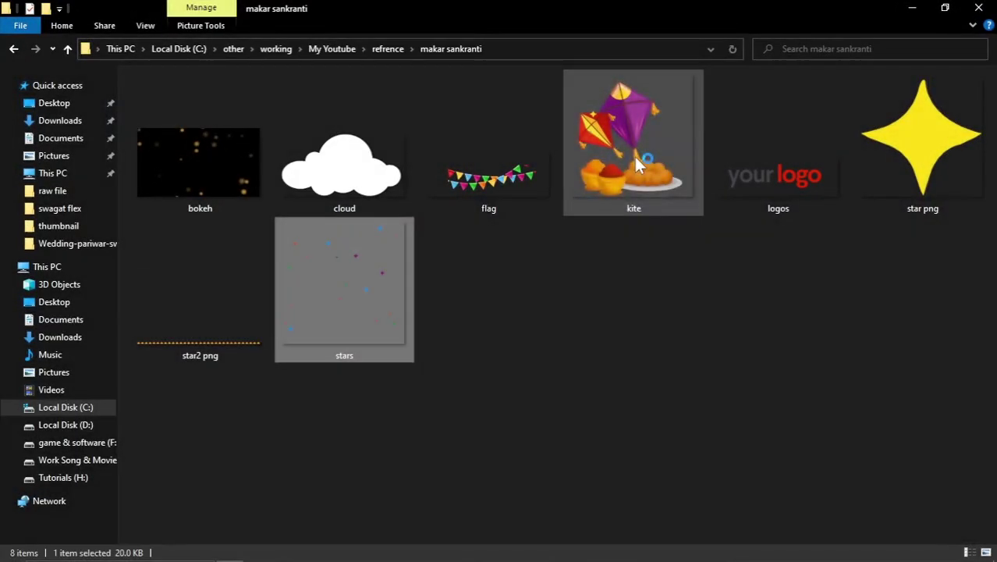
pyautogui.moveTo(633, 154)
pyautogui.mouseDown()
pyautogui.moveTo(477, 556)
pyautogui.moveTo(314, 351)
pyautogui.mouseUp()
# - Scale the placed kite to about 68% in the lower left and commit it
pyautogui.moveTo(603, 120)
pyautogui.mouseDown()
pyautogui.moveTo(423, 288)
pyautogui.moveTo(444, 278)
pyautogui.mouseUp()
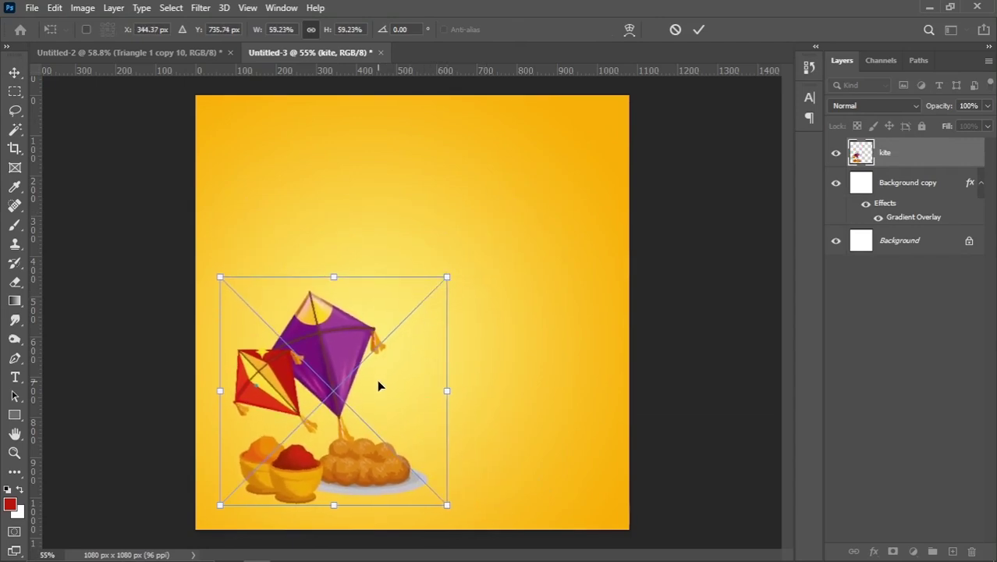
pyautogui.moveTo(376, 379); pyautogui.dragTo(393, 346)
pyautogui.moveTo(443, 263); pyautogui.dragTo(495, 210)
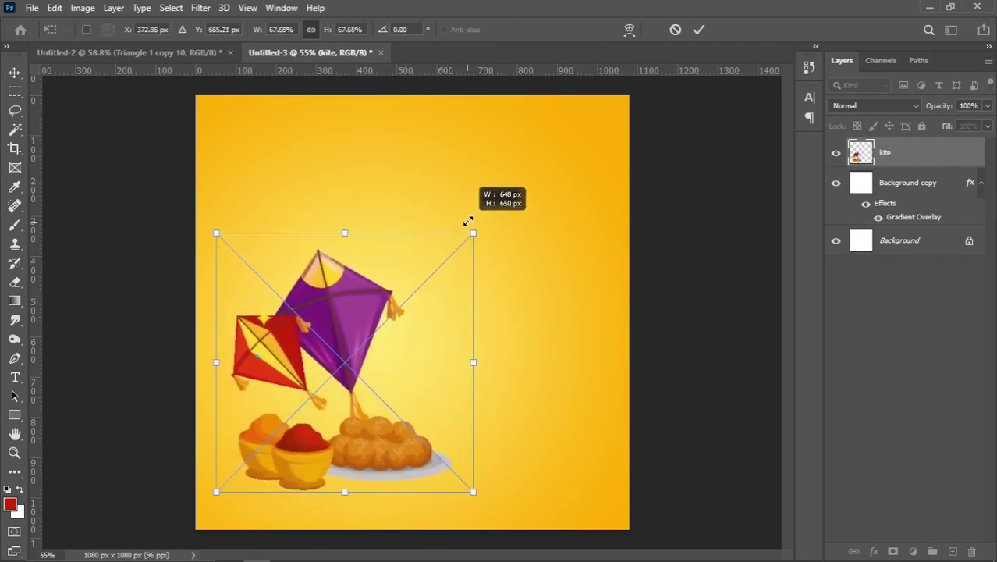
pyautogui.press('Return')
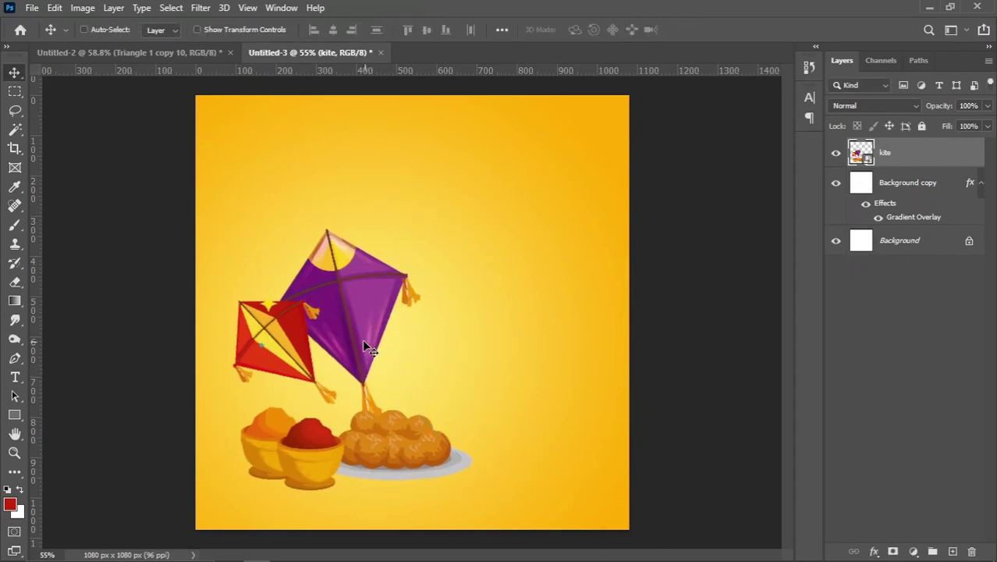
pyautogui.moveTo(361, 339); pyautogui.dragTo(355, 341)
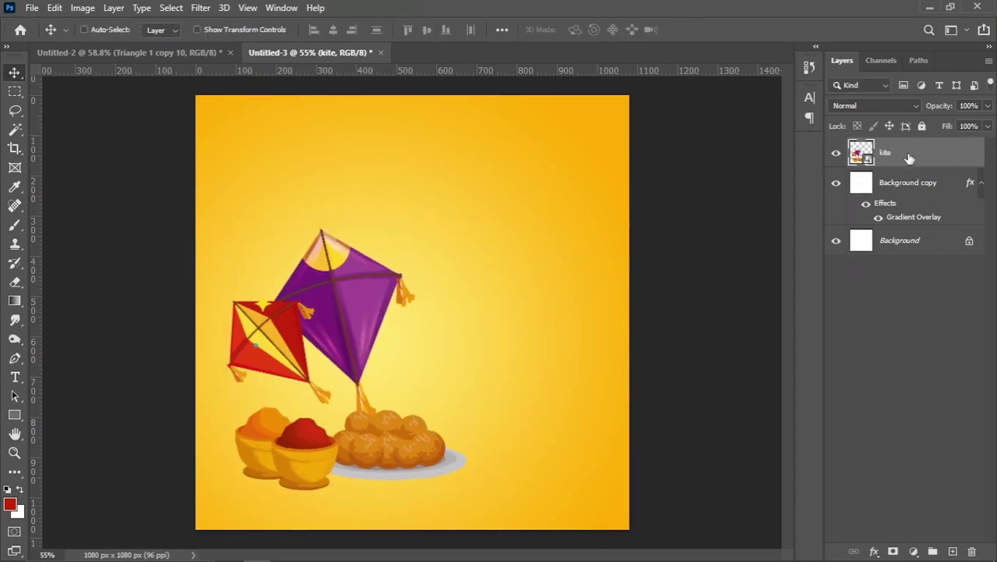
pyautogui.click(908, 184)
# - On a new layer, paint one black brush blob at 0% hardness near the canvas centre
pyautogui.click(950, 551)
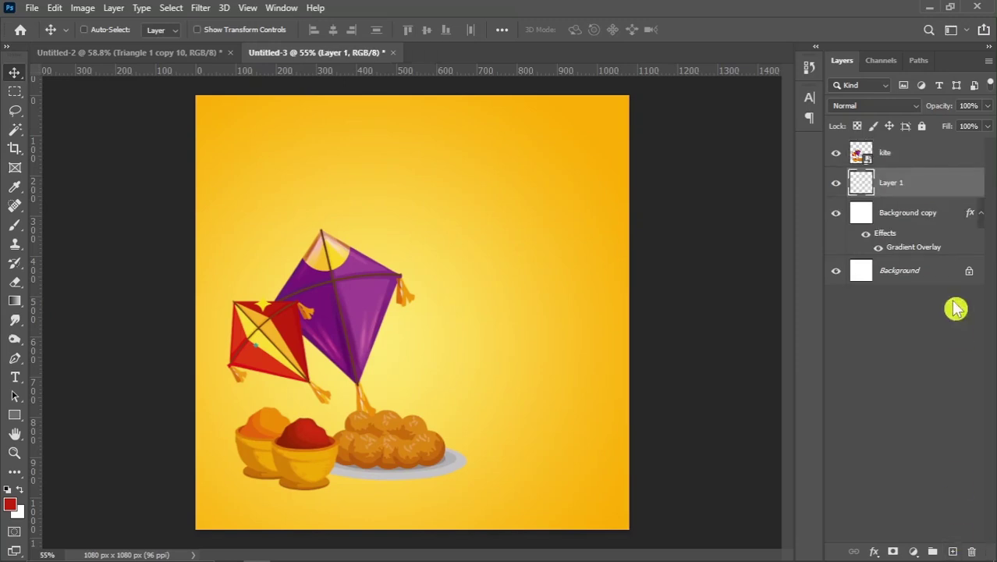
pyautogui.click(13, 226)
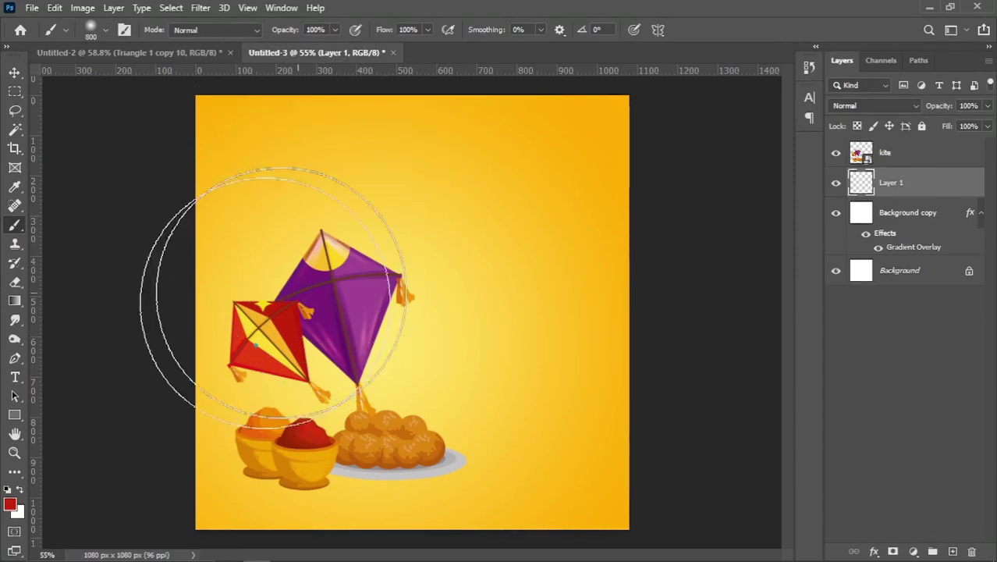
pyautogui.click(10, 504)
pyautogui.click(611, 492)
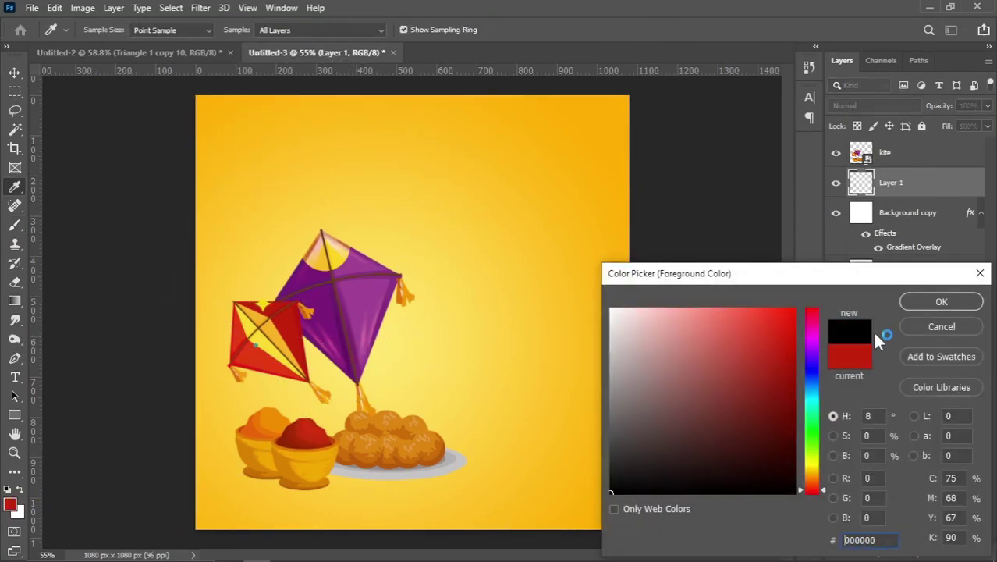
pyautogui.click(941, 301)
pyautogui.click(107, 34)
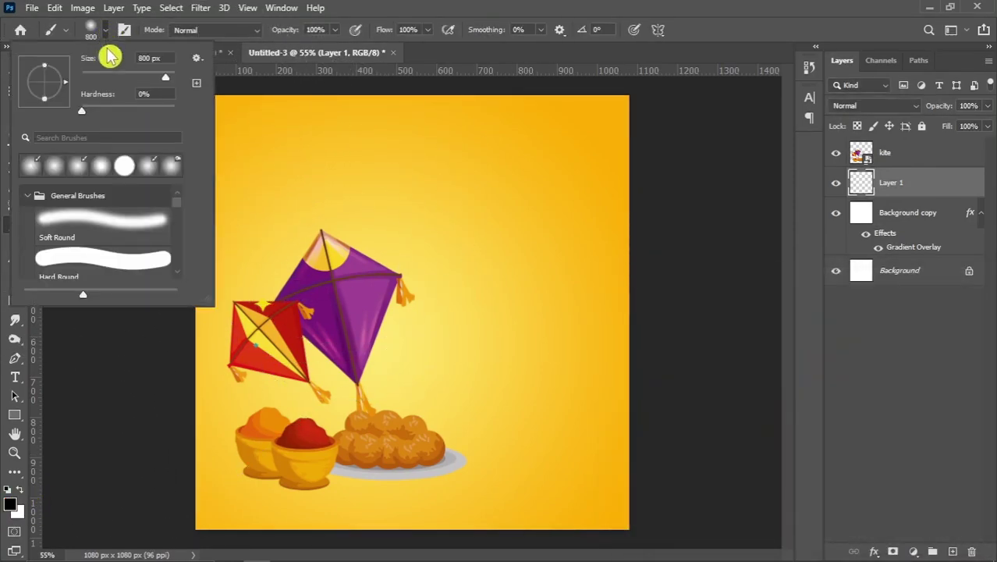
pyautogui.moveTo(92, 113); pyautogui.dragTo(81, 105)
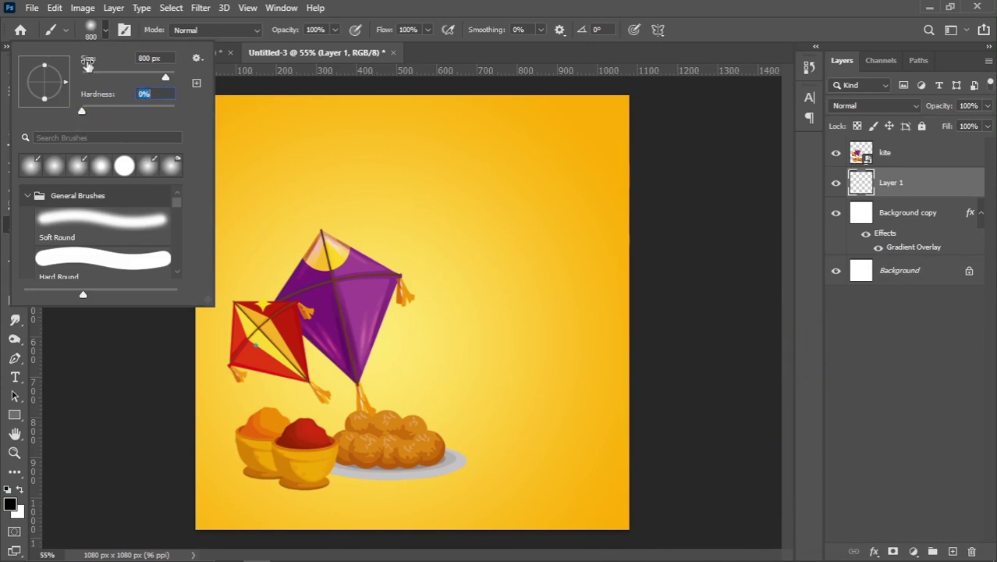
pyautogui.click(97, 30)
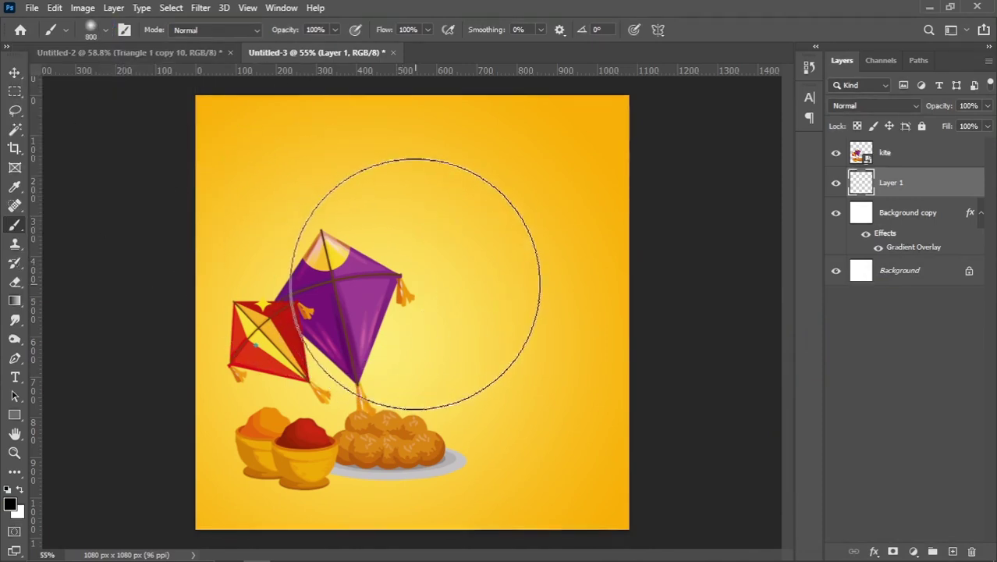
pyautogui.click(416, 265)
pyautogui.click(15, 72)
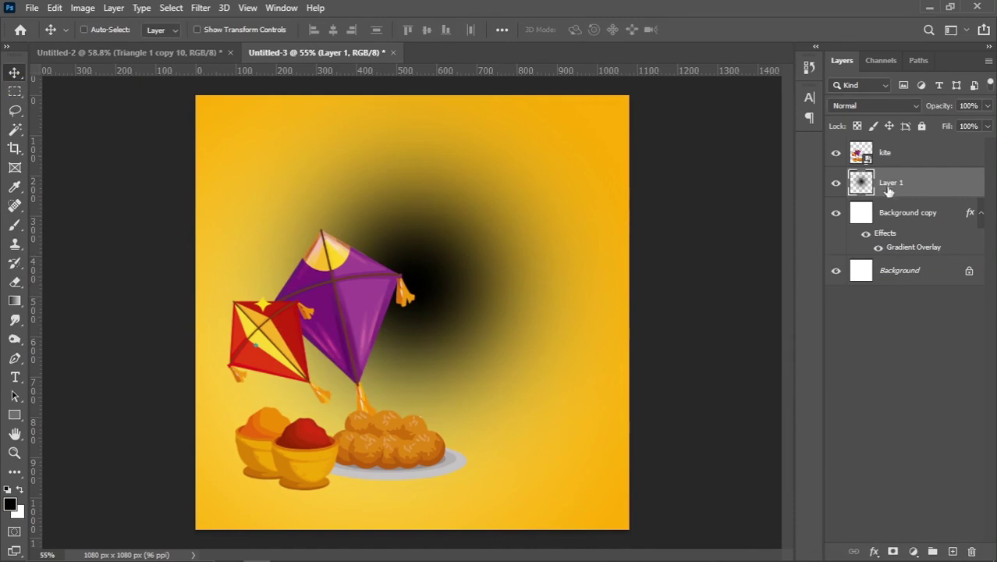
# - Squash the black blob to about 16% height and stretch it wide beneath the bowls
pyautogui.hotkey('ctrl', 't')
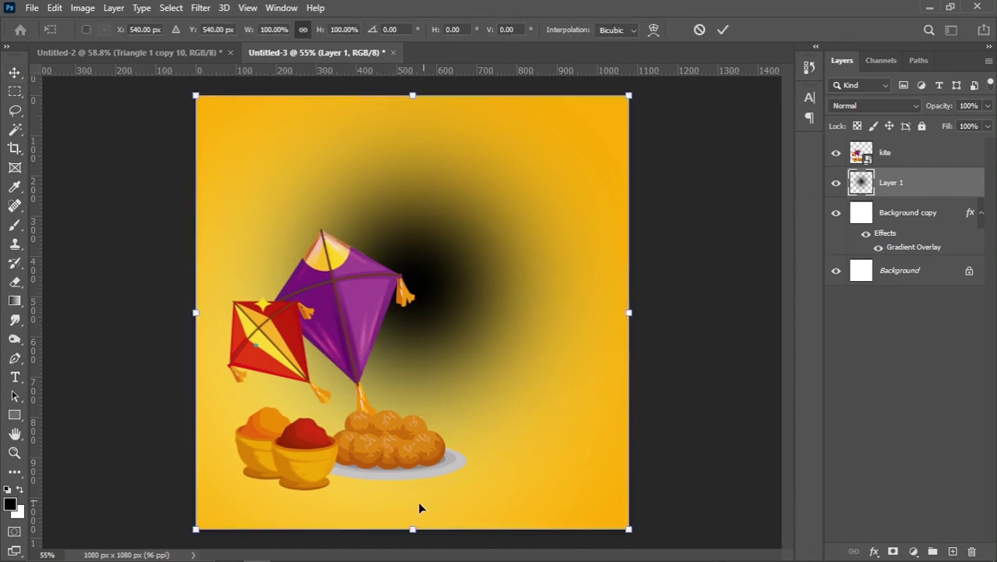
pyautogui.moveTo(413, 529); pyautogui.dragTo(414, 234)
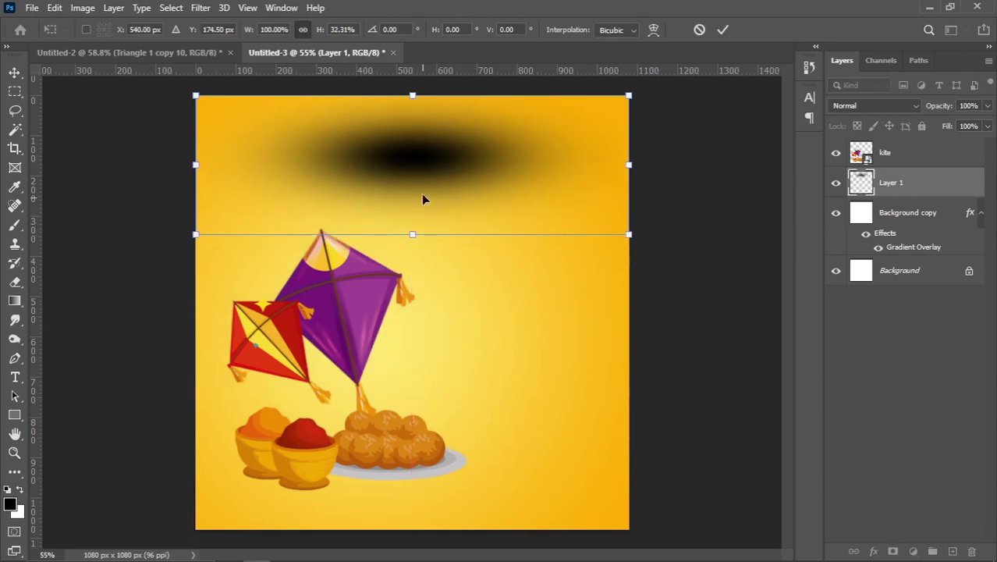
pyautogui.moveTo(421, 195); pyautogui.dragTo(355, 496)
pyautogui.rightClick(355, 496)
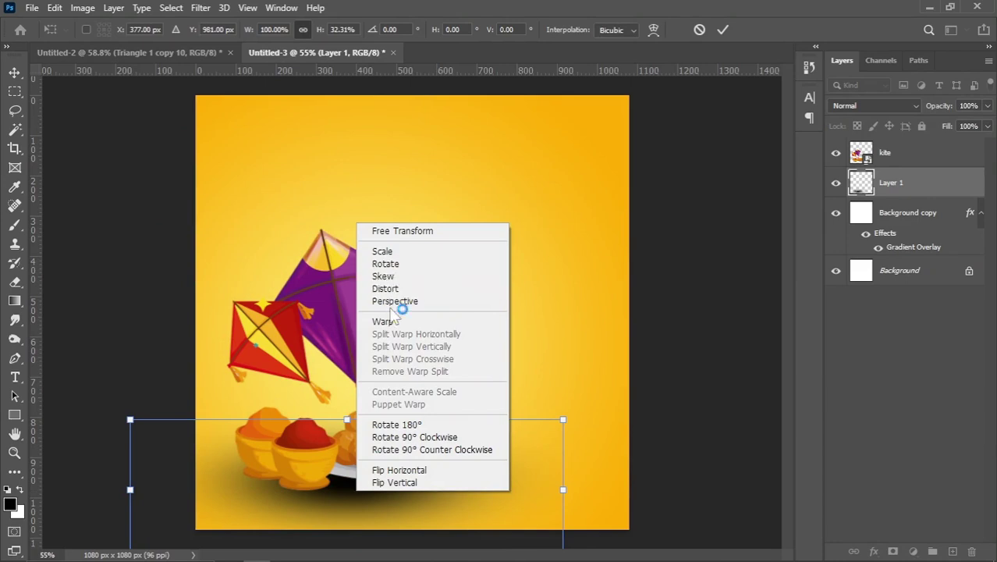
pyautogui.click(394, 289)
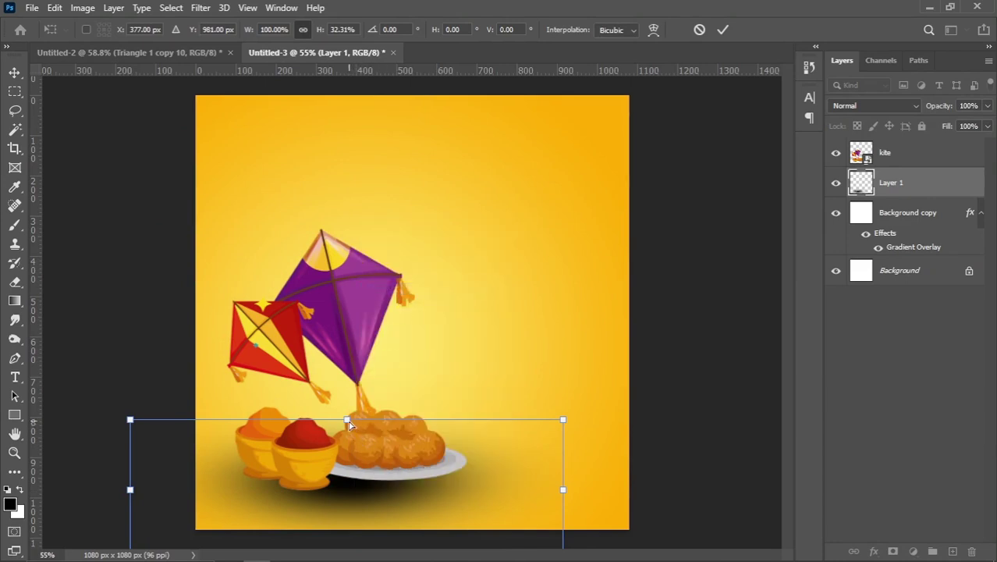
pyautogui.moveTo(348, 424)
pyautogui.mouseDown()
pyautogui.moveTo(351, 489)
pyautogui.moveTo(328, 481)
pyautogui.mouseUp()
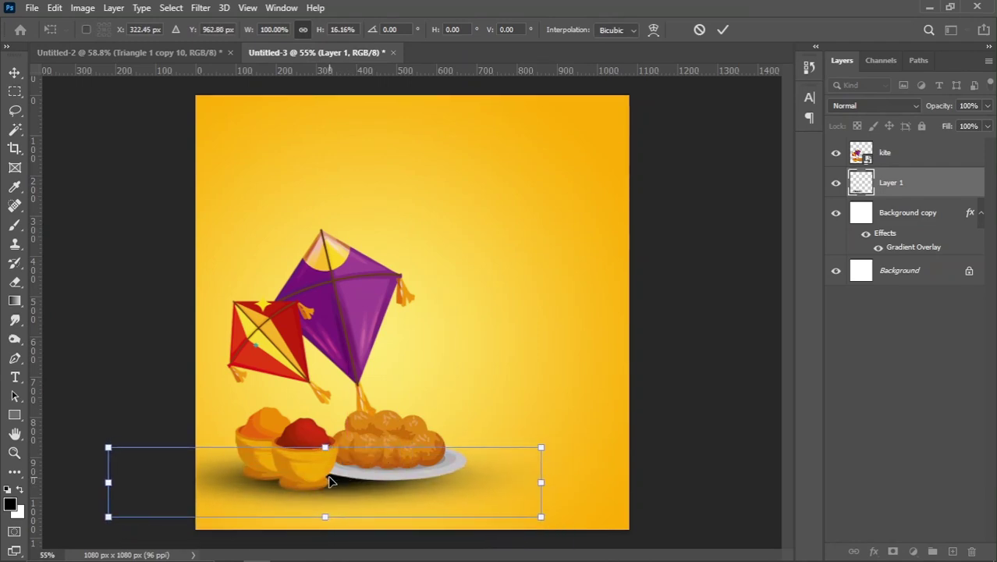
pyautogui.moveTo(541, 483); pyautogui.dragTo(588, 483)
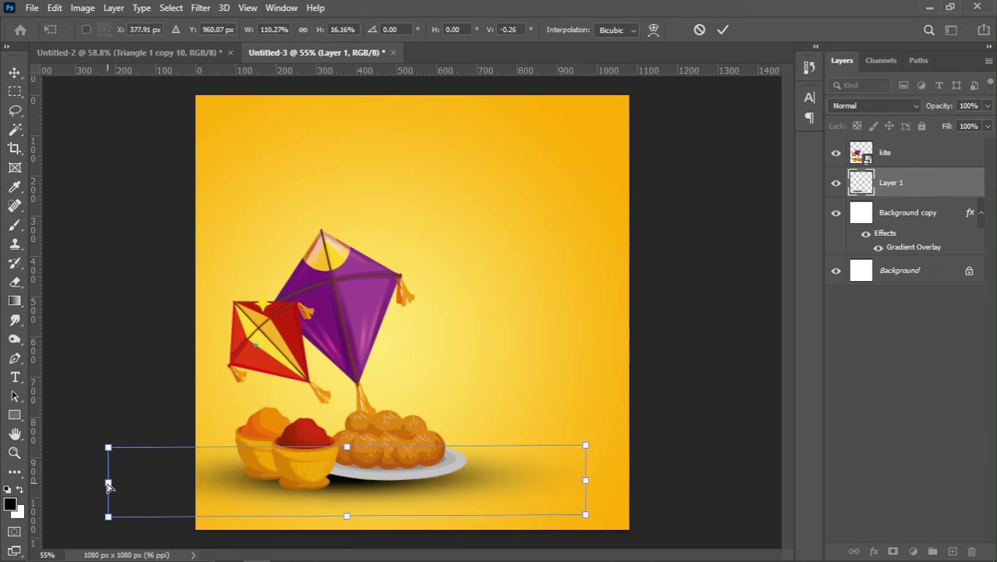
pyautogui.moveTo(109, 485); pyautogui.dragTo(65, 483)
pyautogui.moveTo(345, 481); pyautogui.dragTo(336, 482)
pyautogui.write('299')
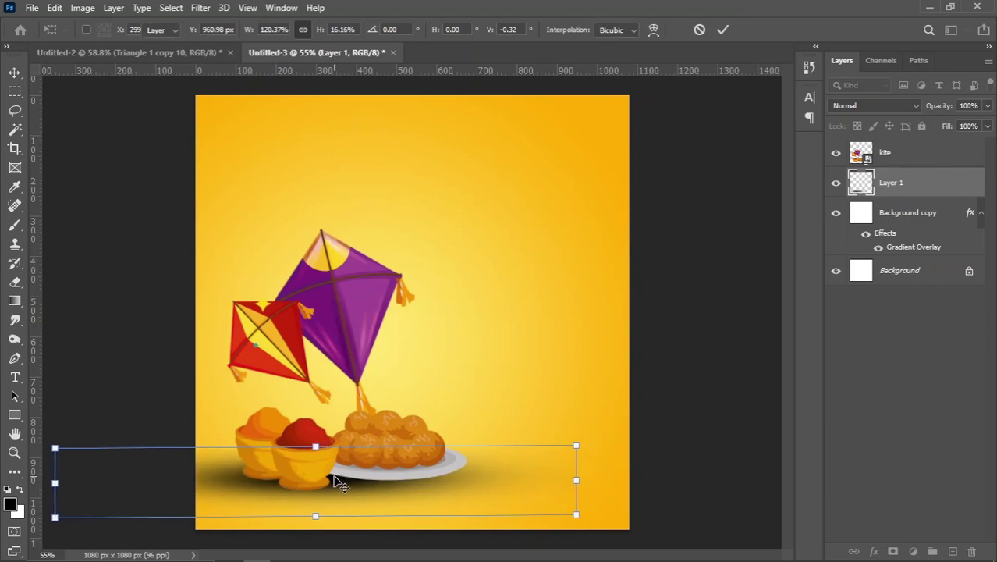
pyautogui.press('Return')
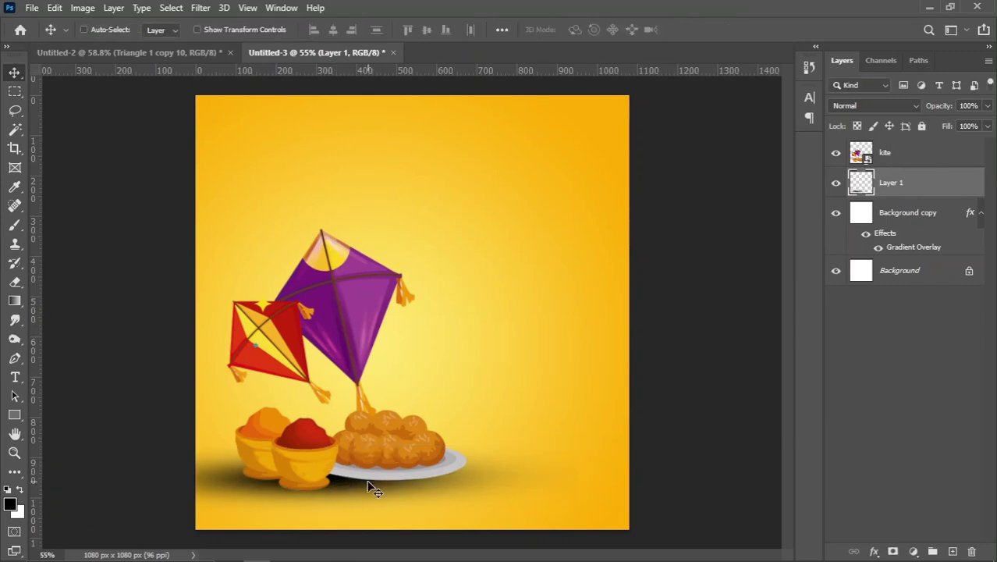
# - Give Layer 1 a Color Overlay of dark brown 6d3800 sampled from the sweets
pyautogui.rightClick(901, 191)
pyautogui.click(768, 21)
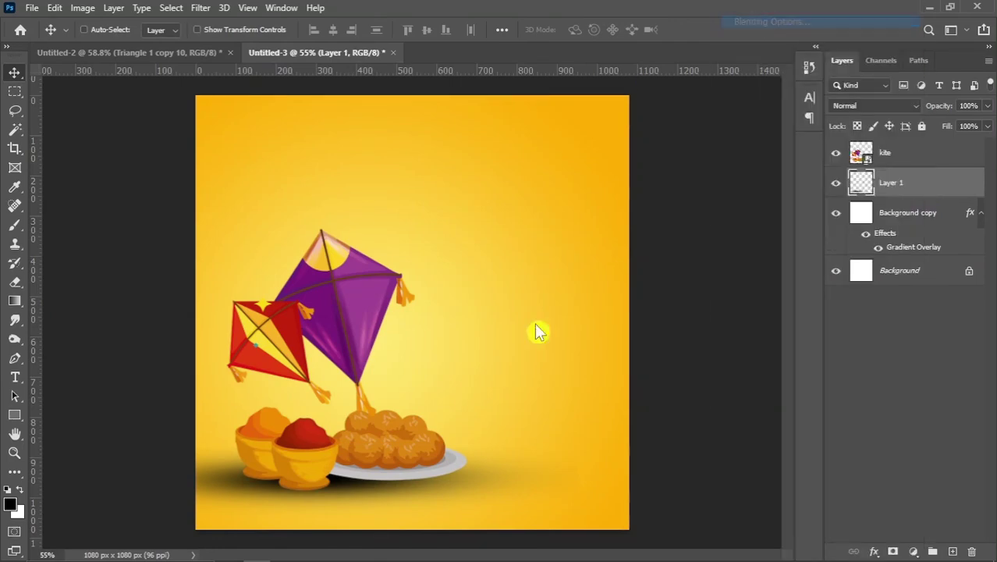
pyautogui.click(468, 310)
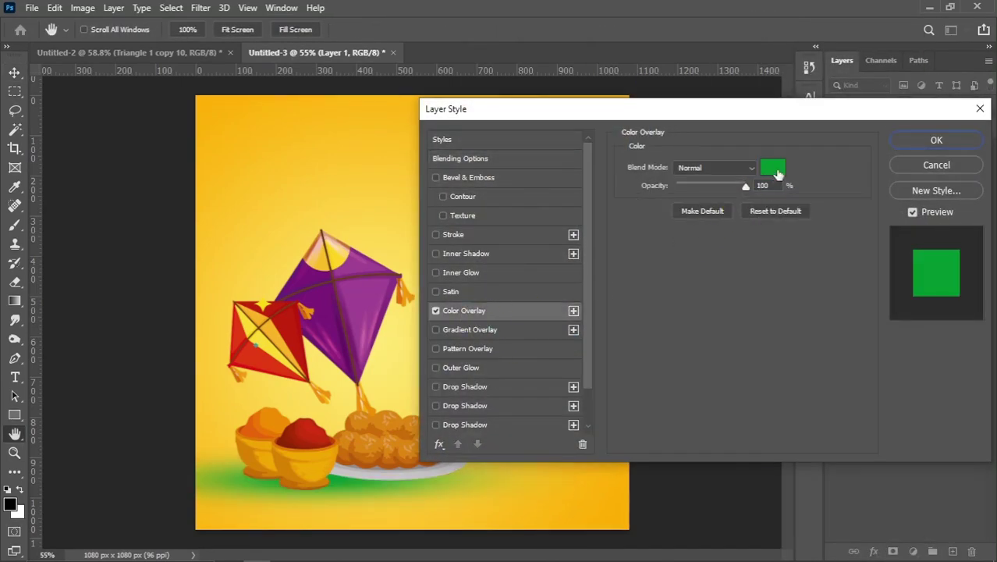
pyautogui.click(774, 169)
pyautogui.click(351, 445)
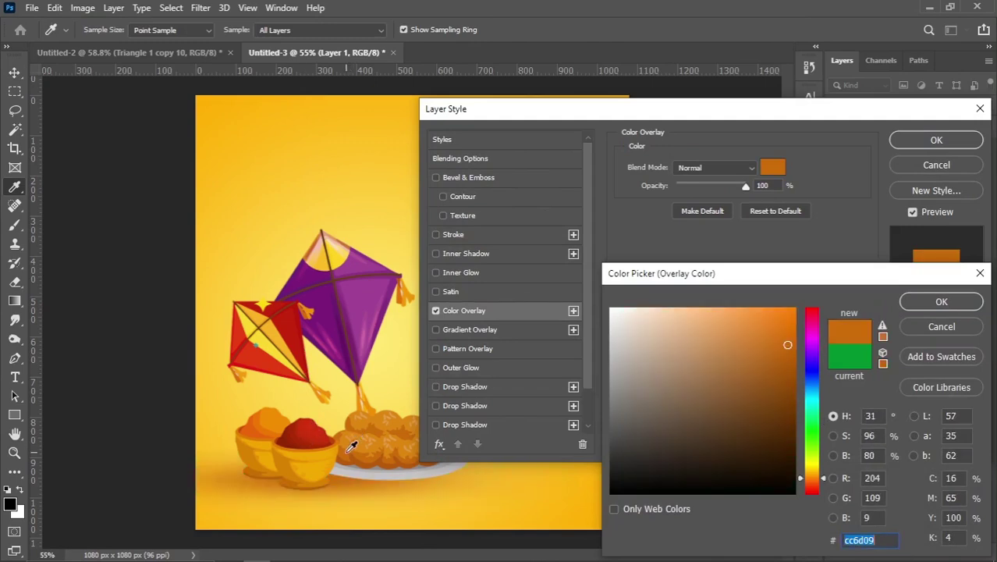
pyautogui.click(782, 412)
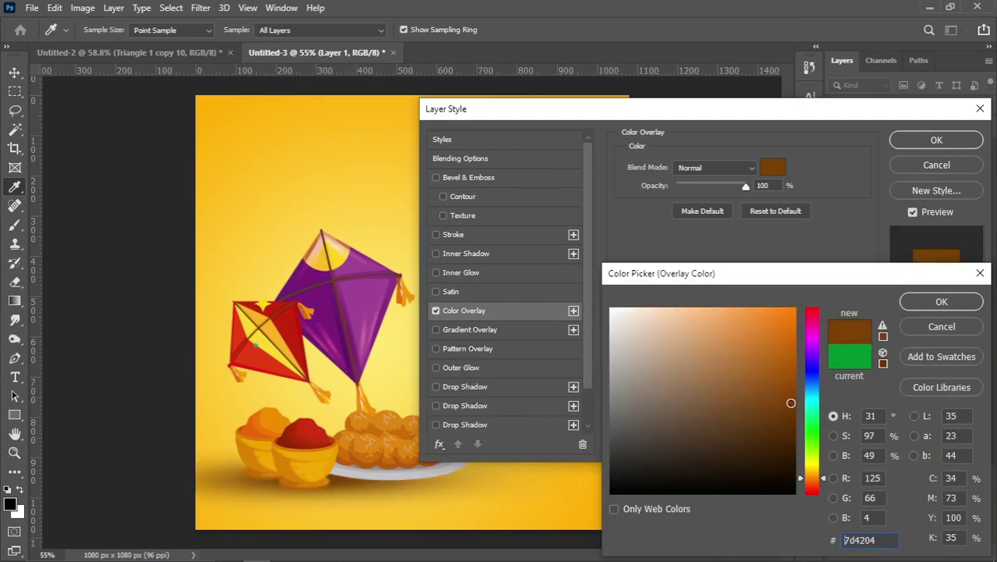
pyautogui.moveTo(789, 404); pyautogui.dragTo(800, 415)
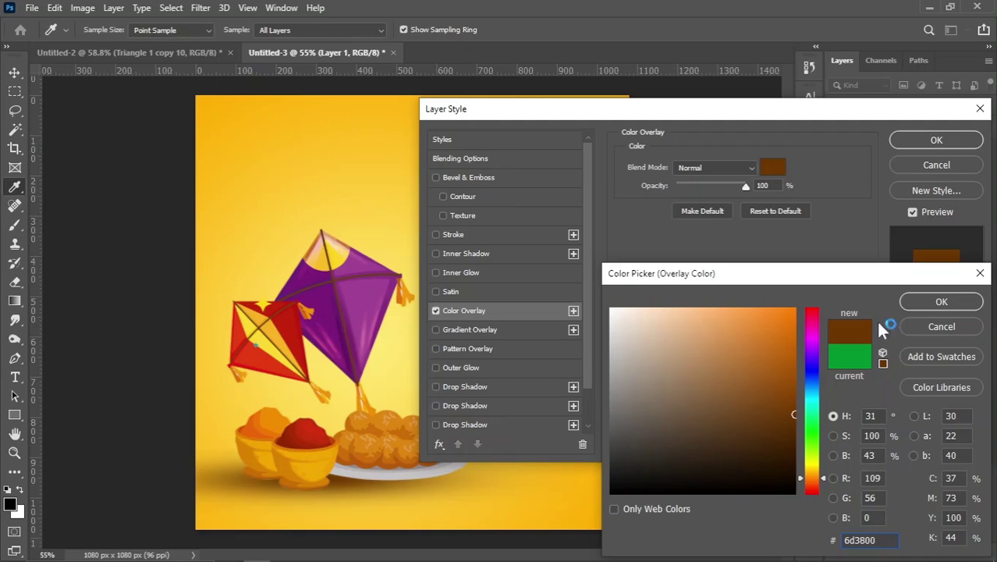
pyautogui.click(941, 301)
pyautogui.click(936, 139)
pyautogui.press('v')
pyautogui.hotkey('ctrl', '-')
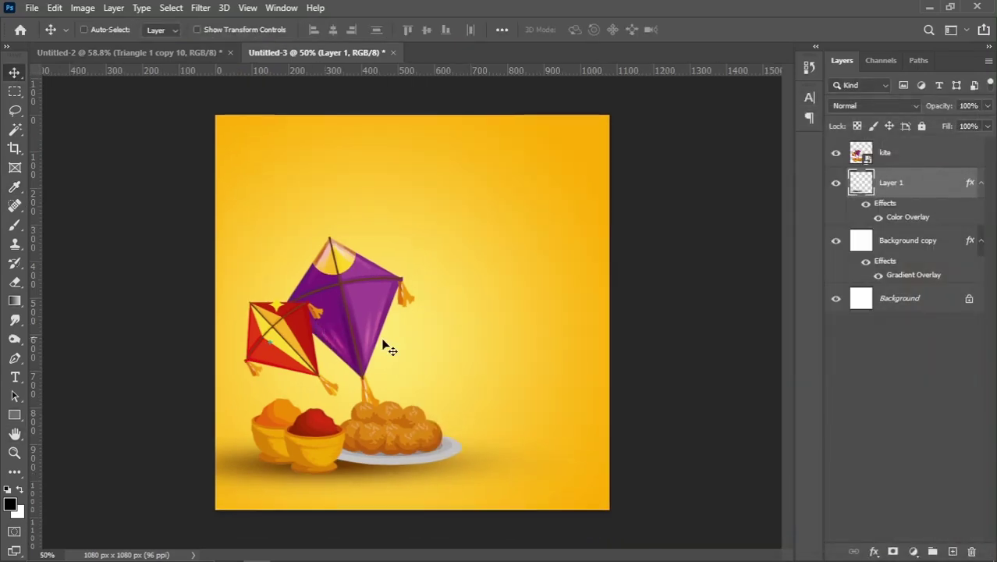
pyautogui.scroll(1, 383, 343)
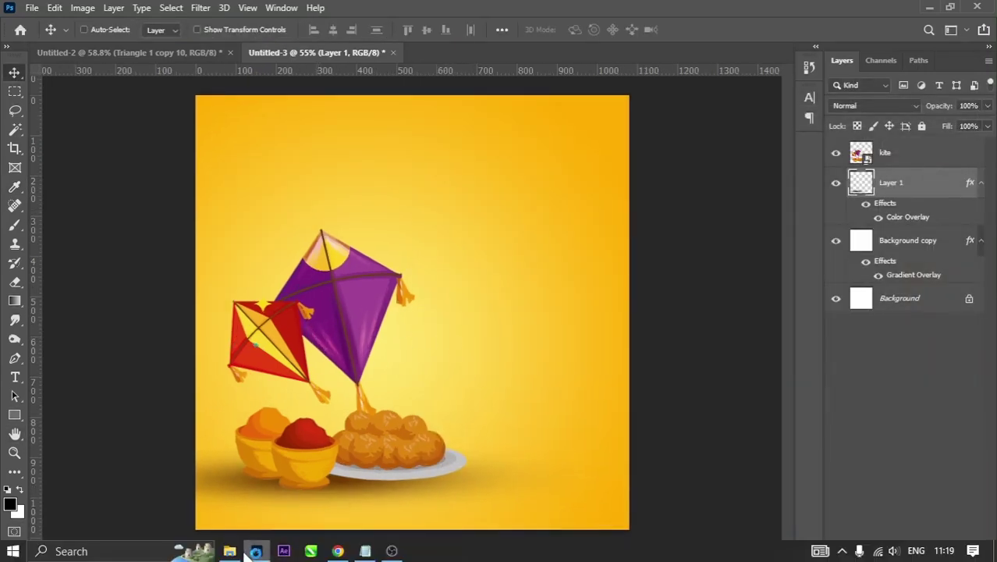
# - Bring in the flag bunting, flip it horizontally, and tilt it into the top-right corner
pyautogui.click(244, 551)
pyautogui.moveTo(492, 186)
pyautogui.mouseDown()
pyautogui.moveTo(414, 148)
pyautogui.moveTo(443, 221)
pyautogui.mouseUp()
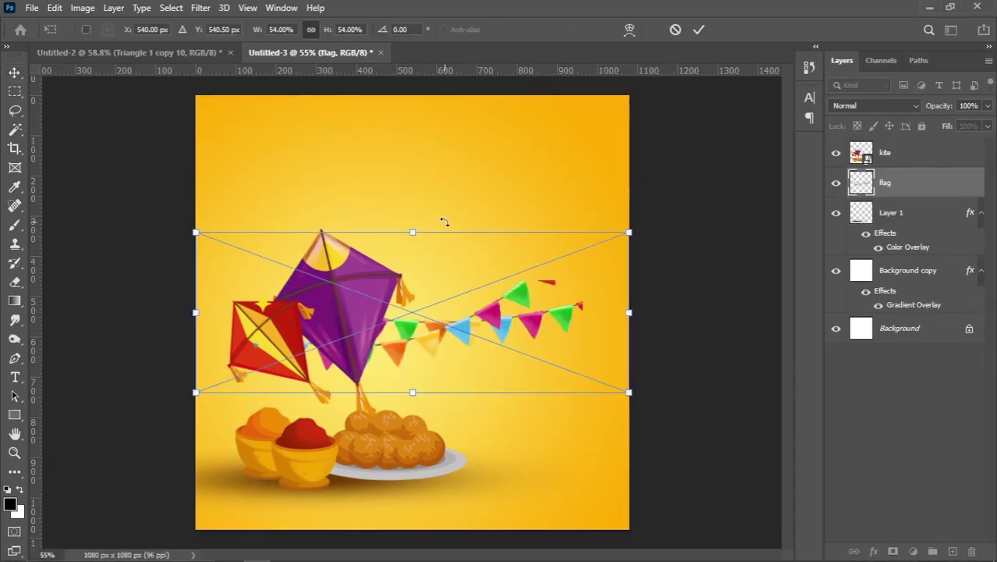
pyautogui.moveTo(468, 307); pyautogui.dragTo(474, 221)
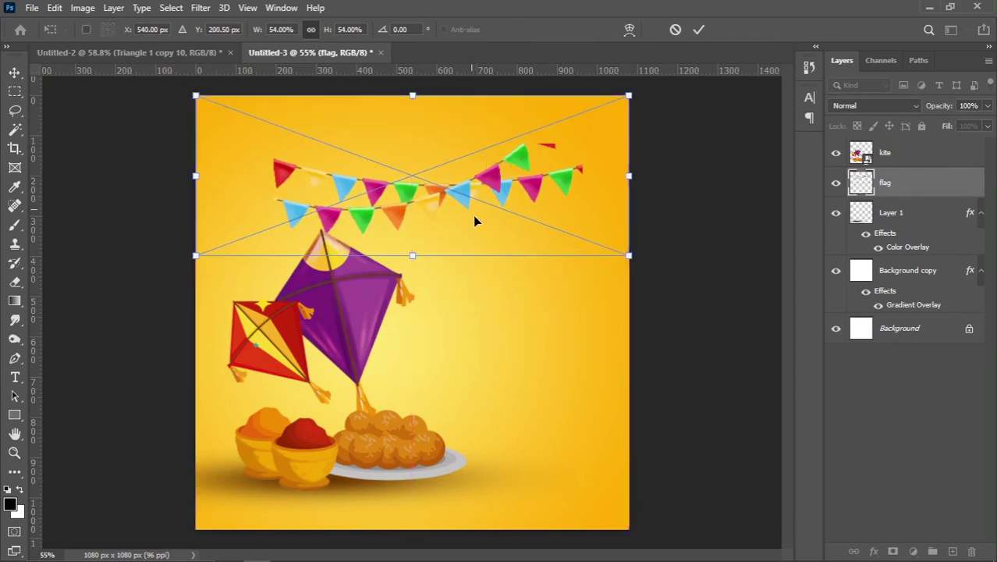
pyautogui.rightClick(513, 188)
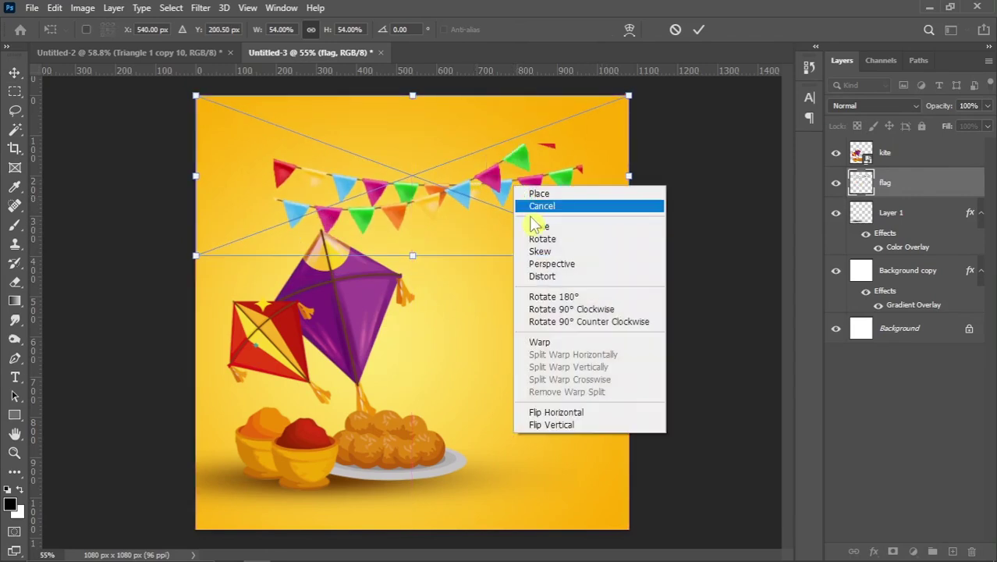
pyautogui.click(555, 413)
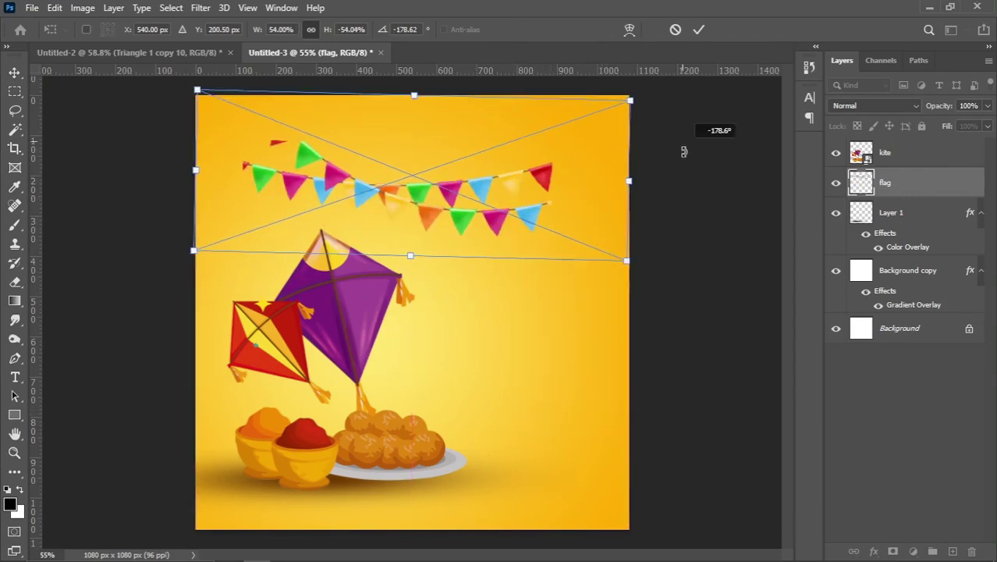
pyautogui.moveTo(679, 143); pyautogui.dragTo(594, 202)
pyautogui.moveTo(536, 178); pyautogui.dragTo(613, 158)
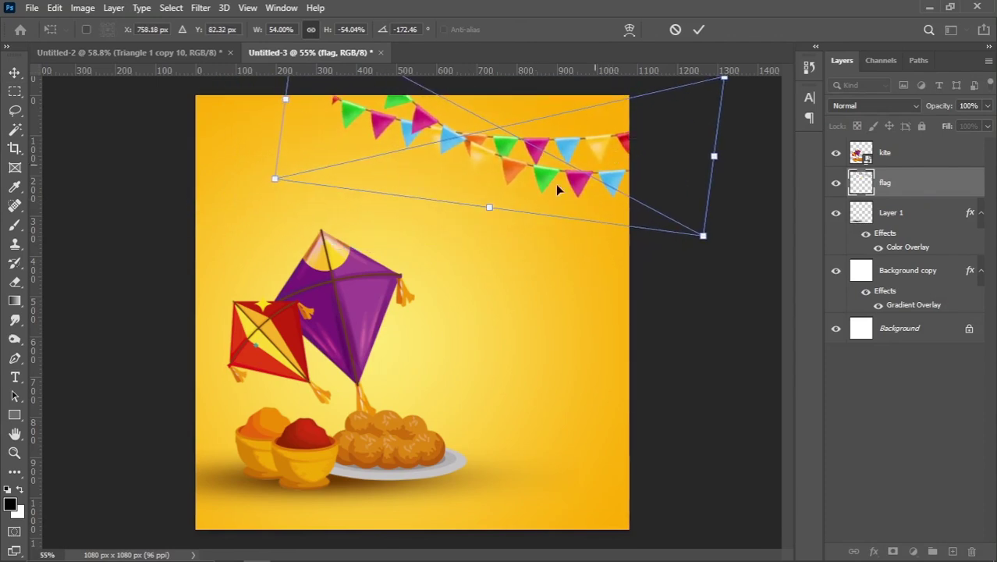
pyautogui.moveTo(484, 208); pyautogui.dragTo(477, 229)
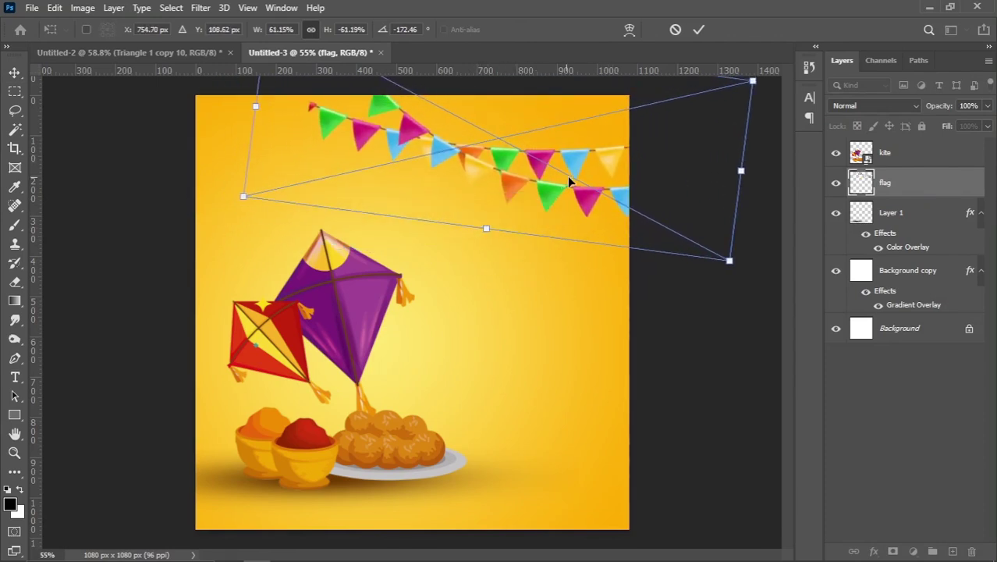
pyautogui.moveTo(568, 181)
pyautogui.mouseDown()
pyautogui.moveTo(566, 159)
pyautogui.moveTo(585, 186)
pyautogui.mouseUp()
pyautogui.moveTo(656, 236); pyautogui.dragTo(714, 292)
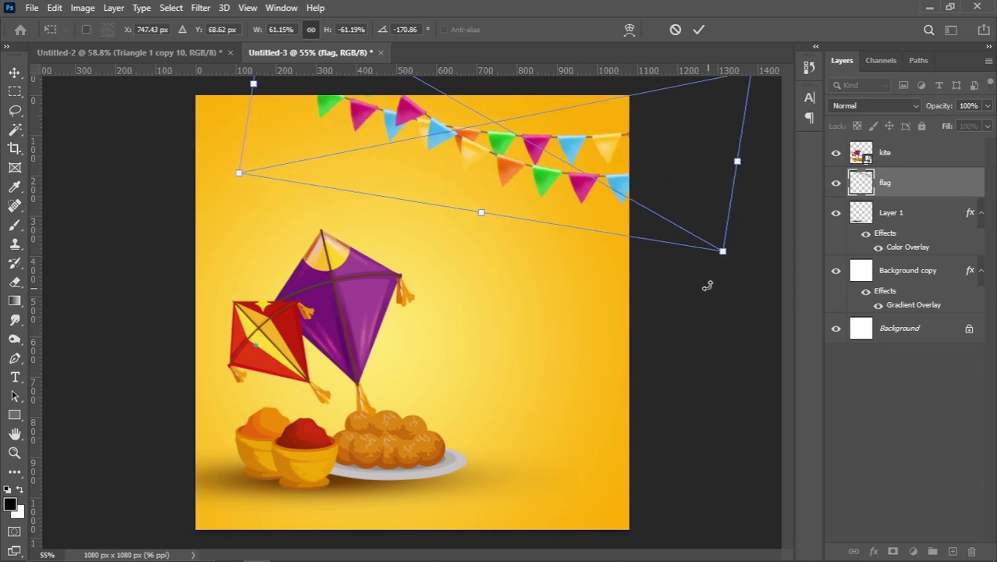
pyautogui.press('Return')
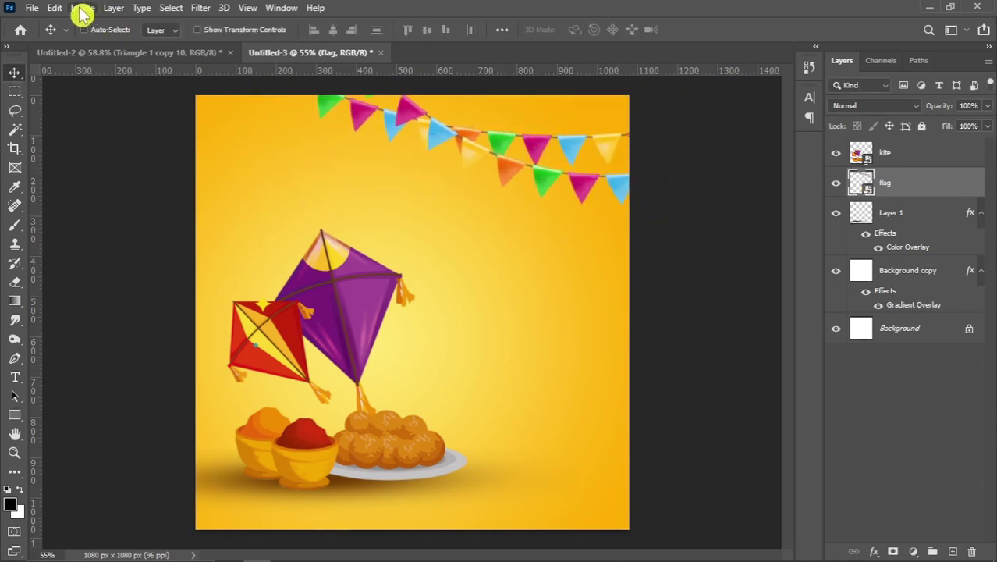
# - Raise the flag layer's saturation by 23 with Hue/Saturation
pyautogui.click(82, 8)
pyautogui.moveTo(105, 46)
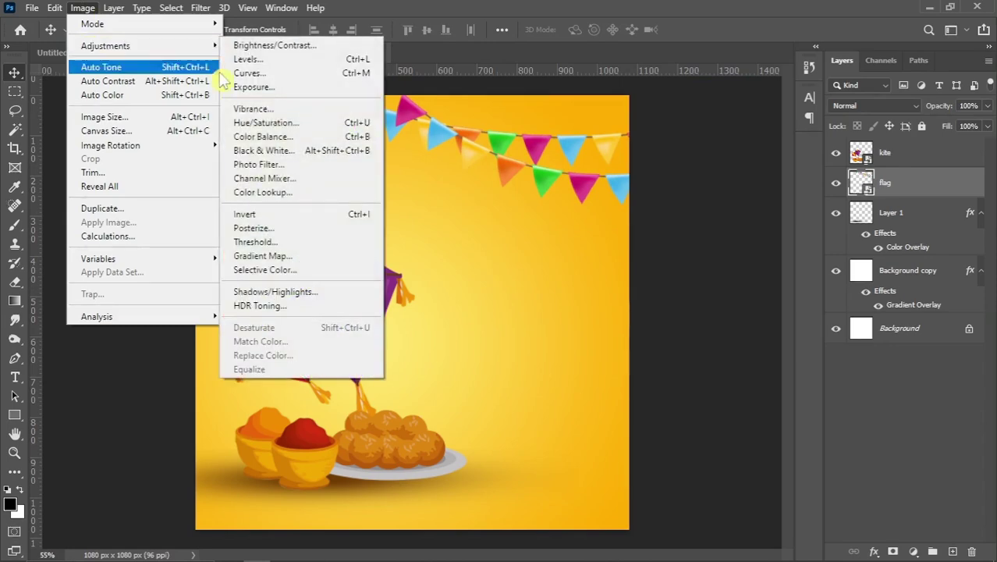
pyautogui.click(265, 123)
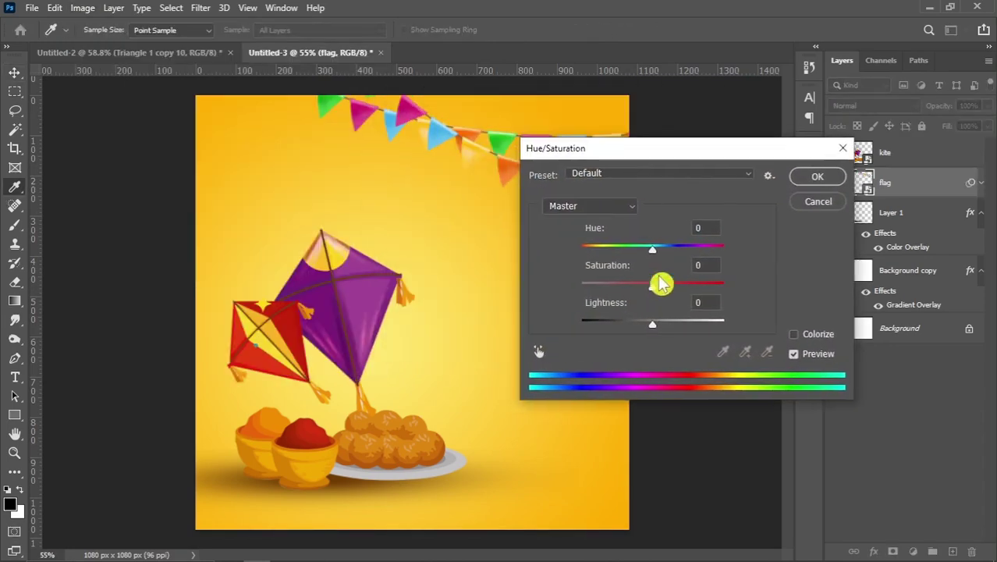
pyautogui.click(817, 177)
# - Darken the flags' midtones to 0.73 with Levels and fit the poster in the window
pyautogui.click(82, 8)
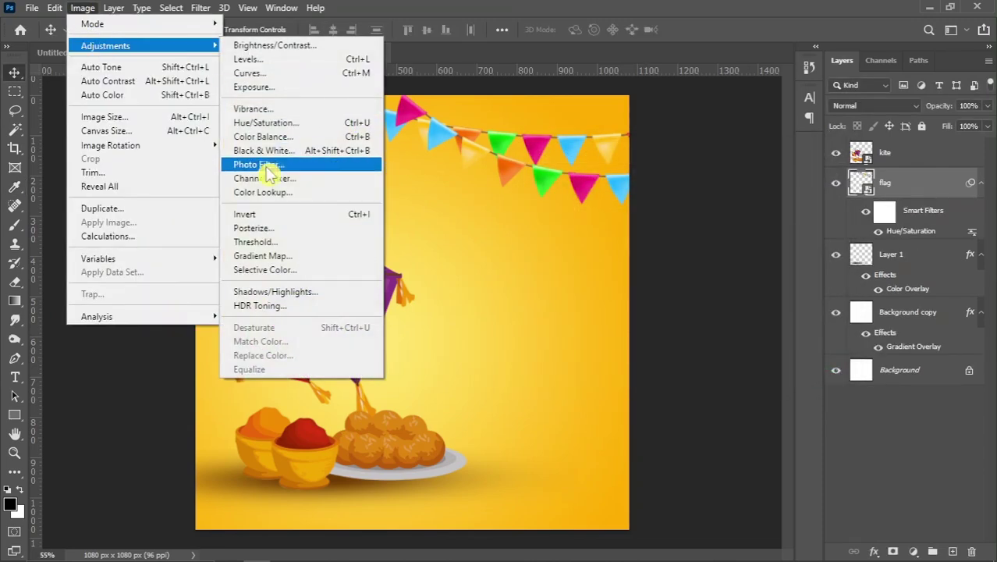
pyautogui.click(262, 60)
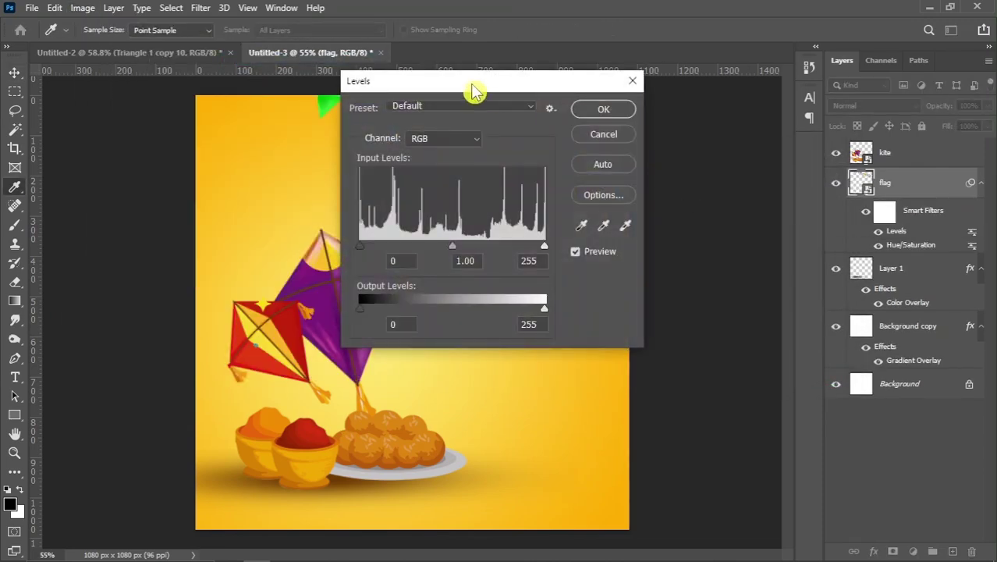
pyautogui.moveTo(473, 89); pyautogui.dragTo(627, 242)
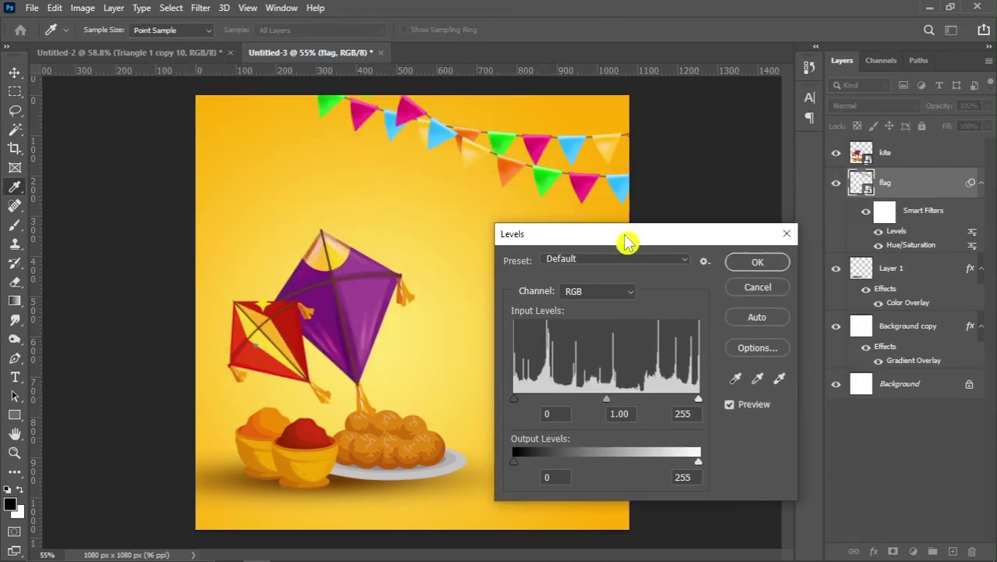
pyautogui.click(625, 403)
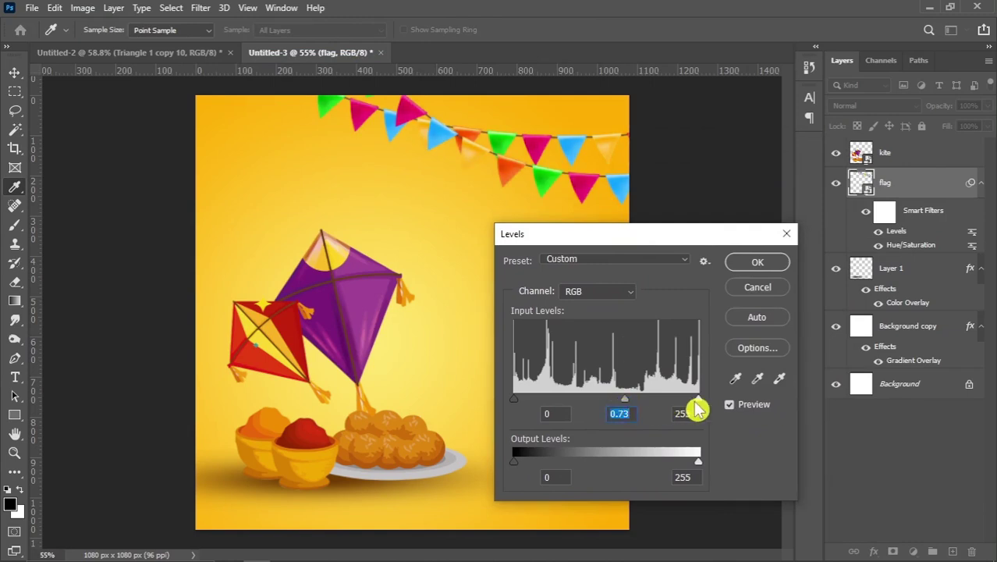
pyautogui.click(756, 262)
pyautogui.press('v')
pyautogui.hotkey('ctrl', '-')
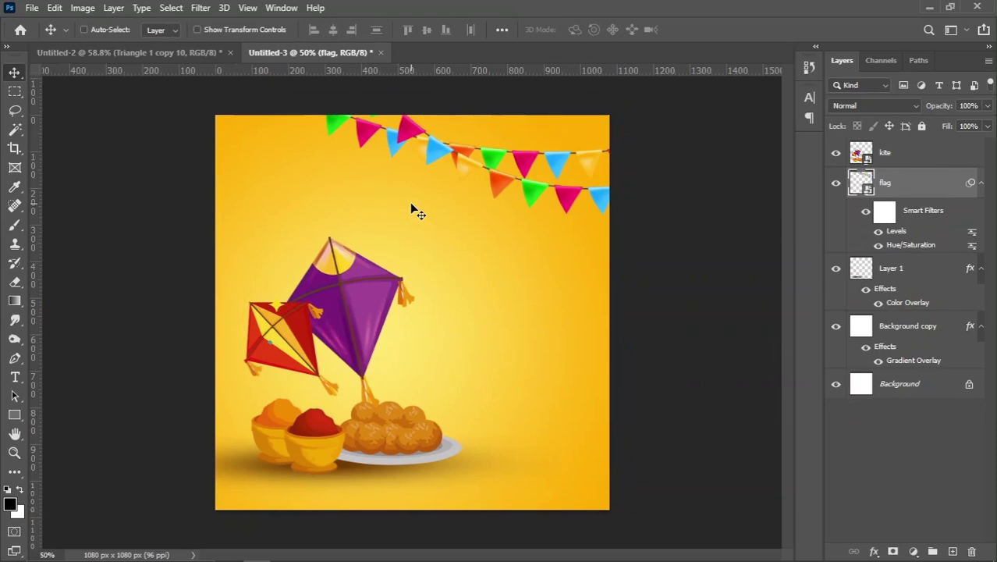
pyautogui.hotkey('ctrl', '0')
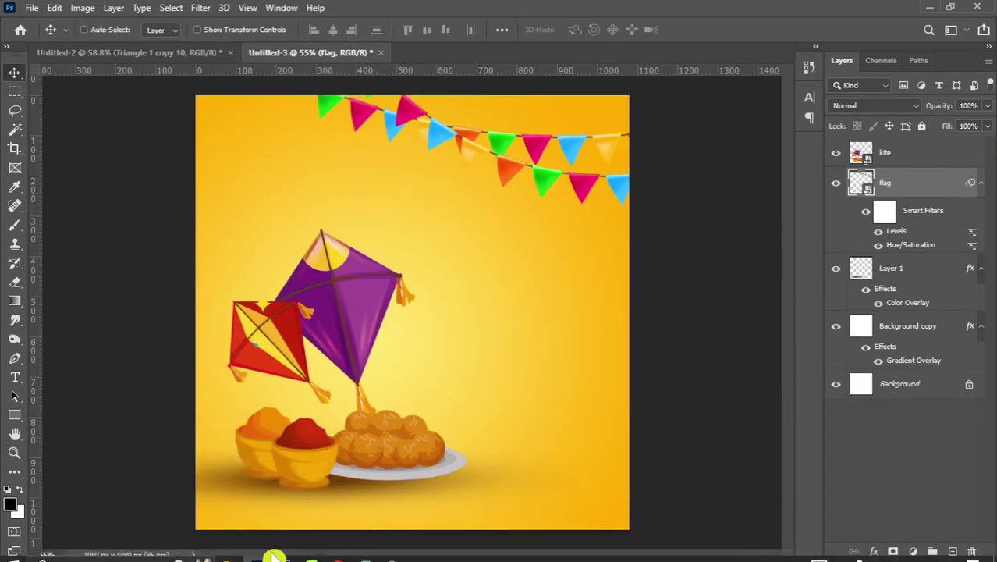
# - Place the bokeh image enlarged to about 181% over the upper poster
pyautogui.click(237, 549)
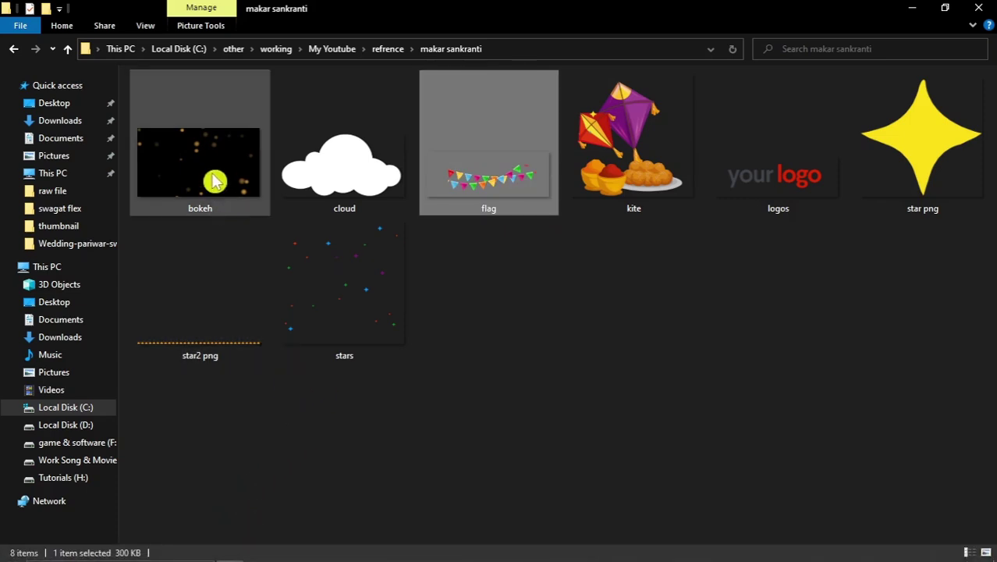
pyautogui.moveTo(215, 173)
pyautogui.mouseDown()
pyautogui.moveTo(268, 554)
pyautogui.moveTo(356, 431)
pyautogui.mouseUp()
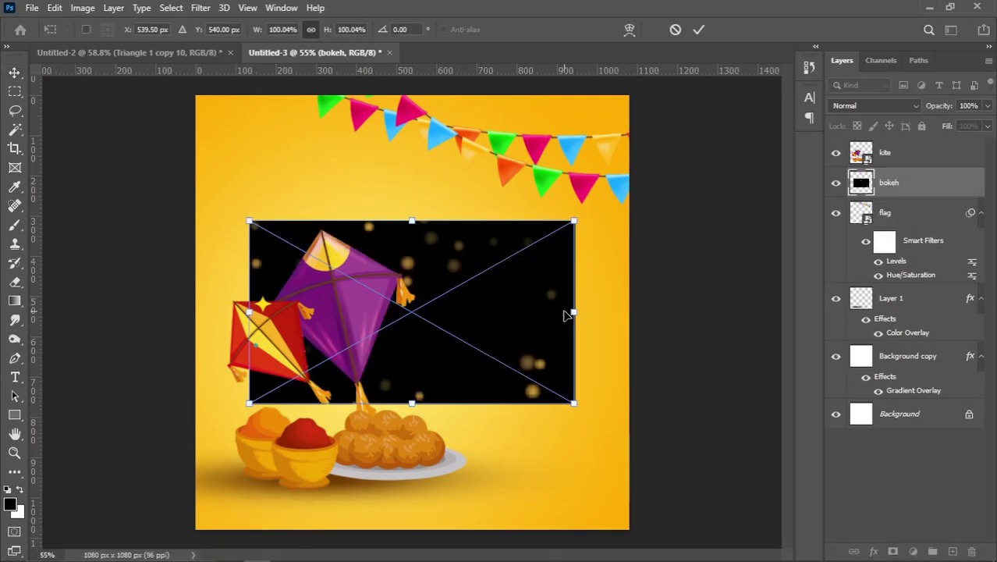
pyautogui.moveTo(571, 311); pyautogui.dragTo(669, 276)
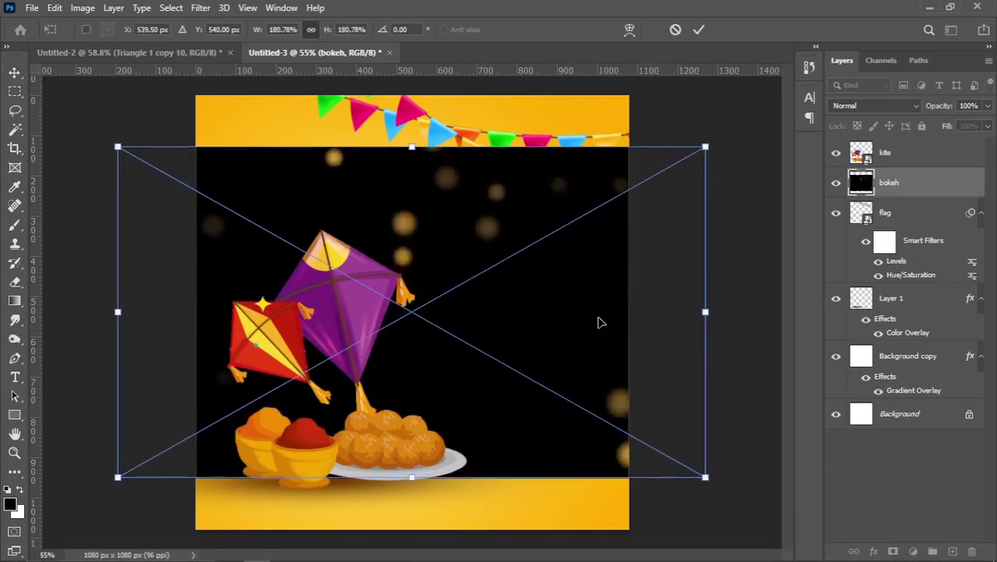
pyautogui.moveTo(596, 318); pyautogui.dragTo(540, 294)
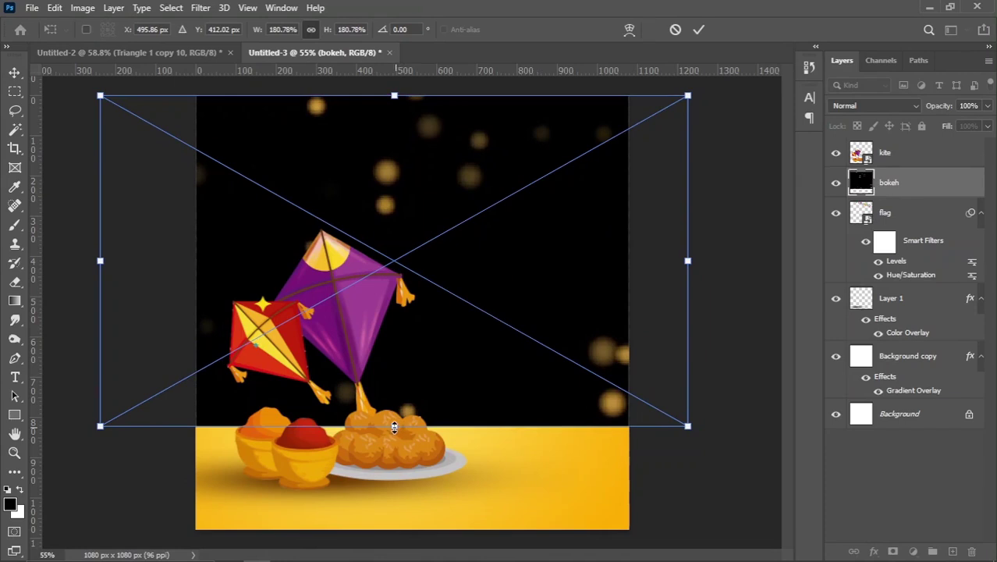
pyautogui.moveTo(394, 426); pyautogui.dragTo(394, 428)
pyautogui.press('Return')
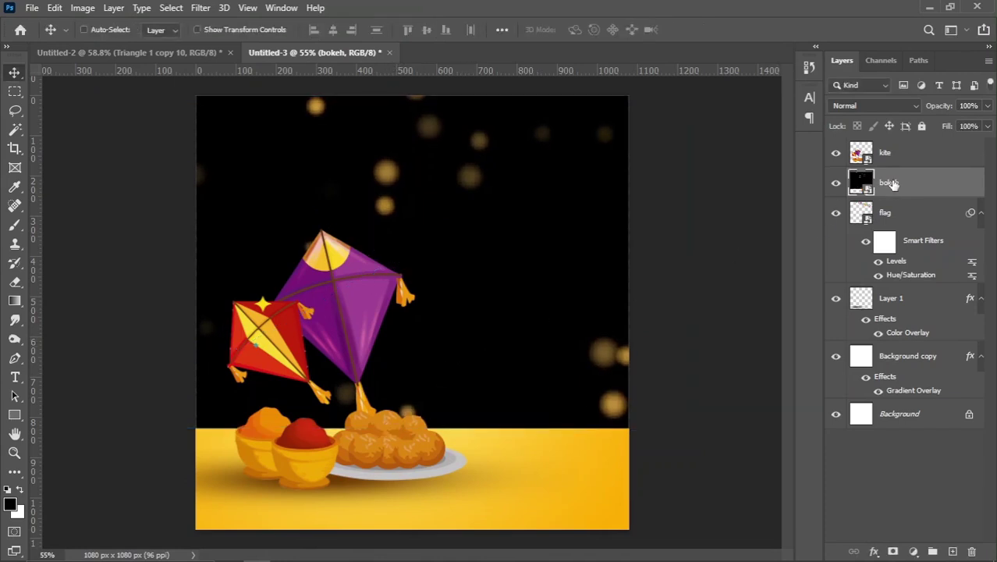
# - Move the bokeh layer beneath Layer 1 and set its blend mode to Color Dodge
pyautogui.moveTo(893, 183); pyautogui.dragTo(897, 343)
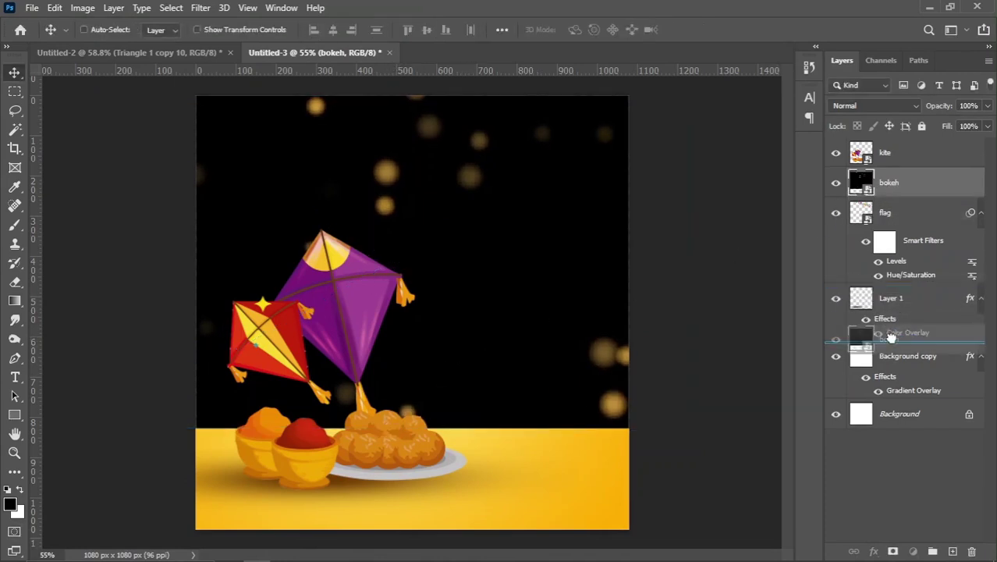
pyautogui.click(852, 104)
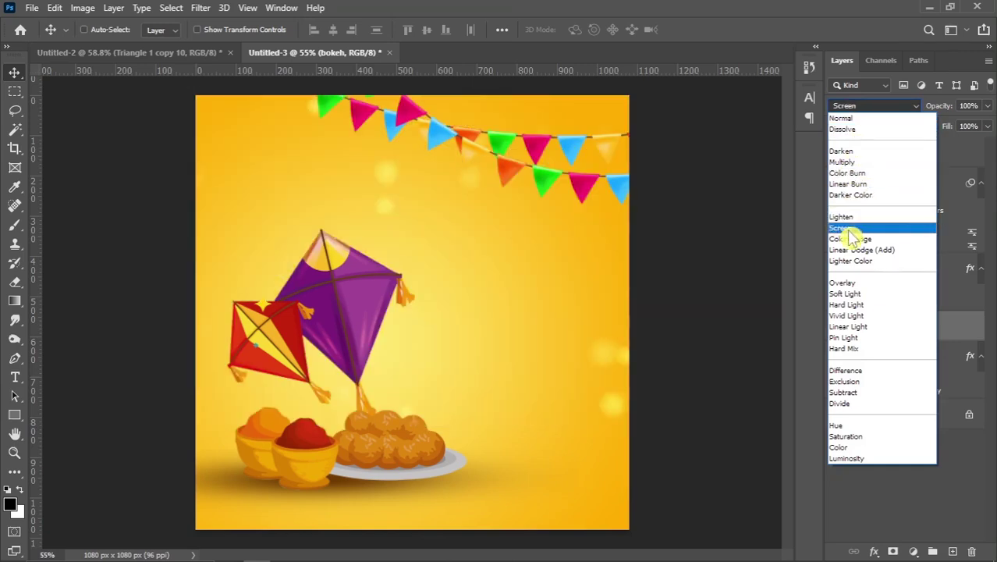
pyautogui.click(856, 240)
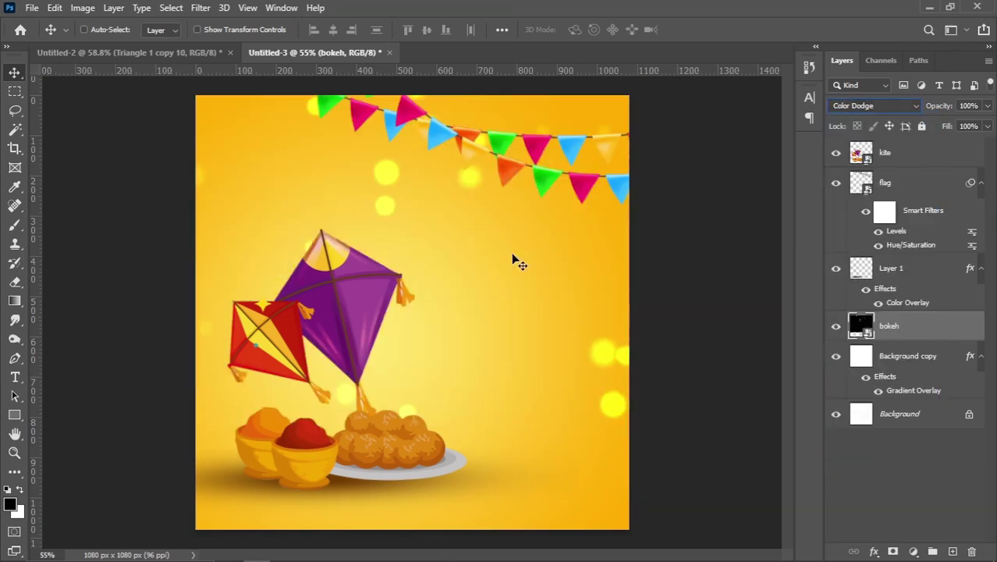
# - Place the colourful stars image over the poster at 75% scale and give it a white layer mask
pyautogui.click(234, 553)
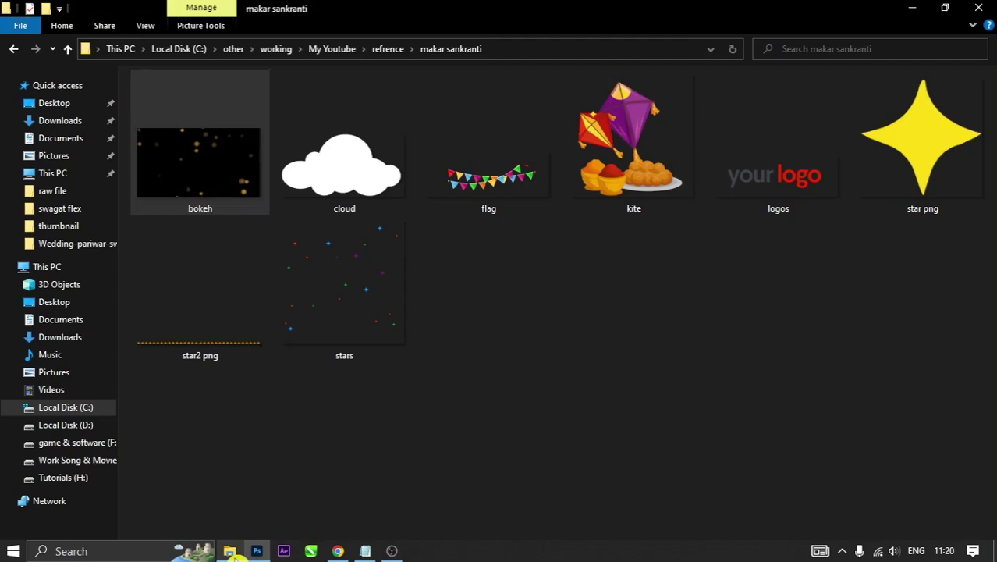
pyautogui.moveTo(351, 294)
pyautogui.mouseDown()
pyautogui.moveTo(435, 295)
pyautogui.moveTo(439, 270)
pyautogui.mouseUp()
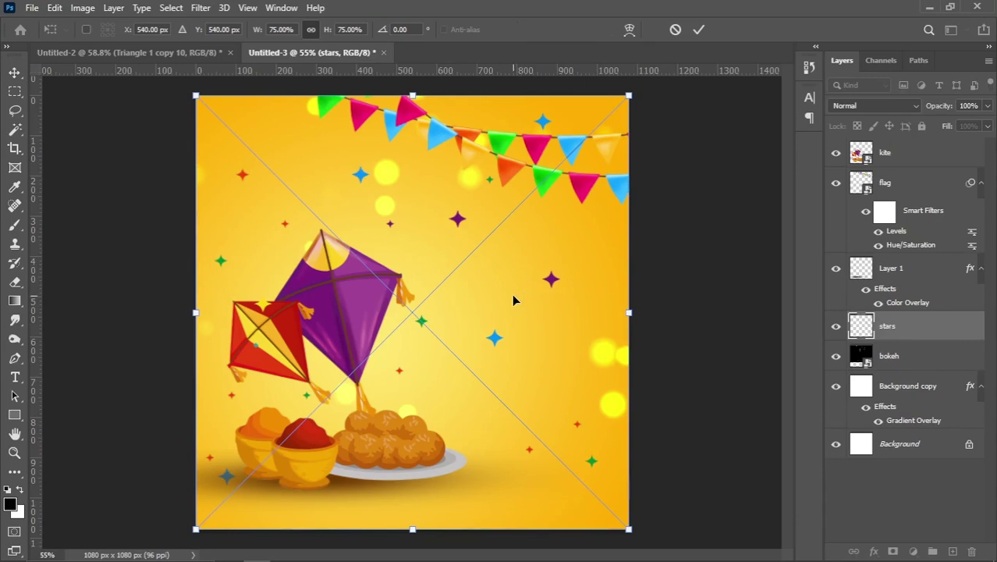
pyautogui.press('Return')
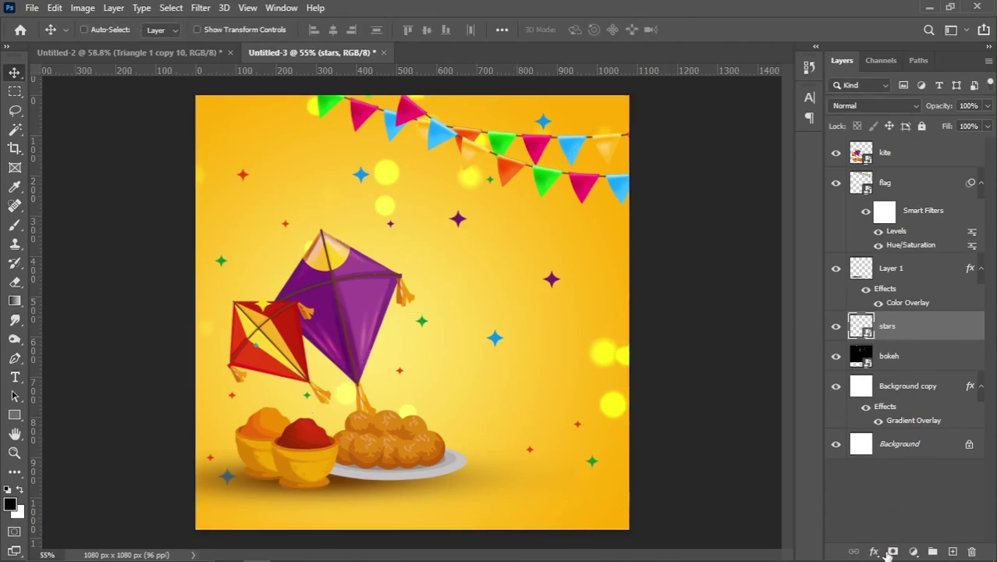
pyautogui.click(891, 552)
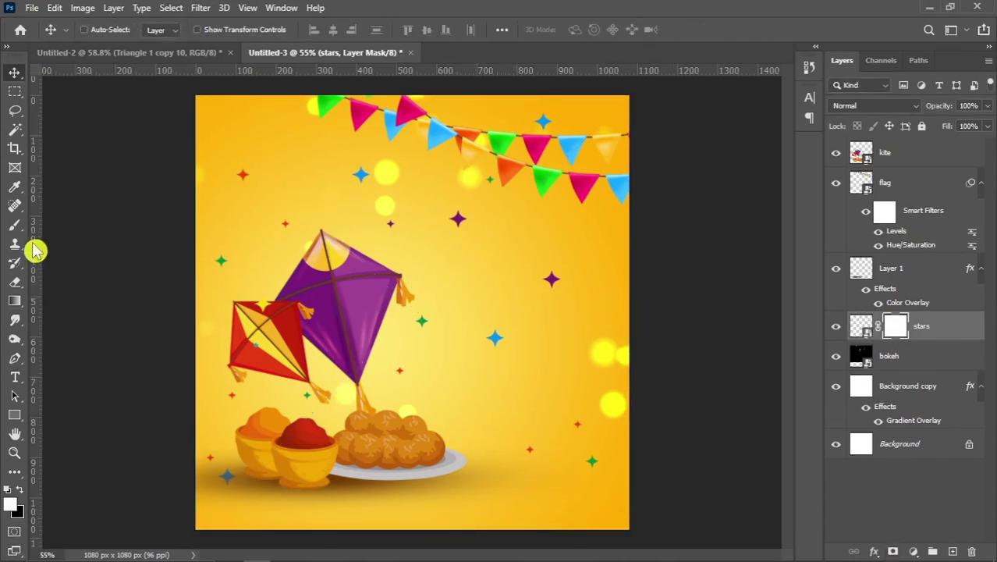
pyautogui.click(15, 226)
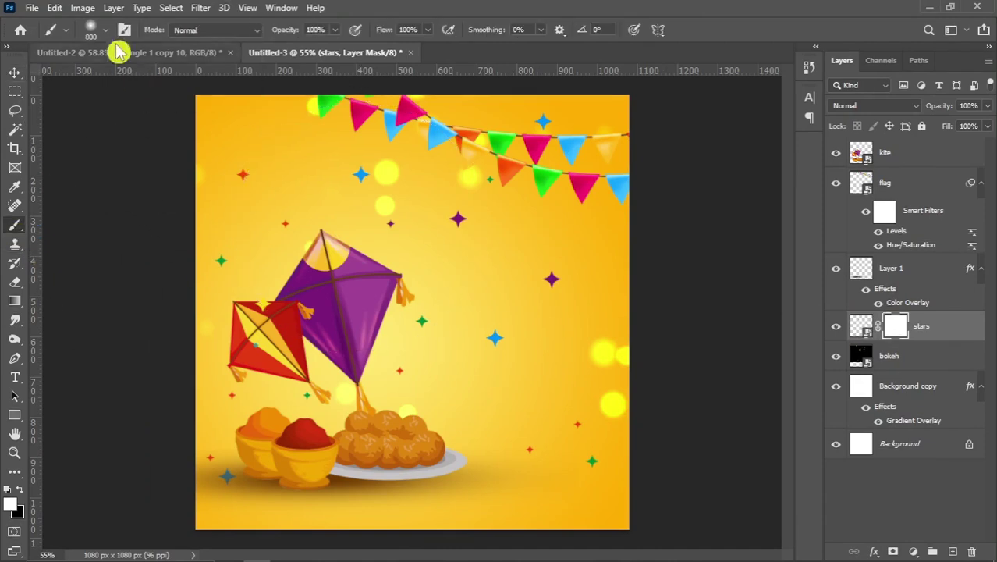
# - Paint out a right-side star on the stars mask with a 99 px, 100% hard brush
pyautogui.click(107, 32)
pyautogui.moveTo(165, 76); pyautogui.dragTo(126, 77)
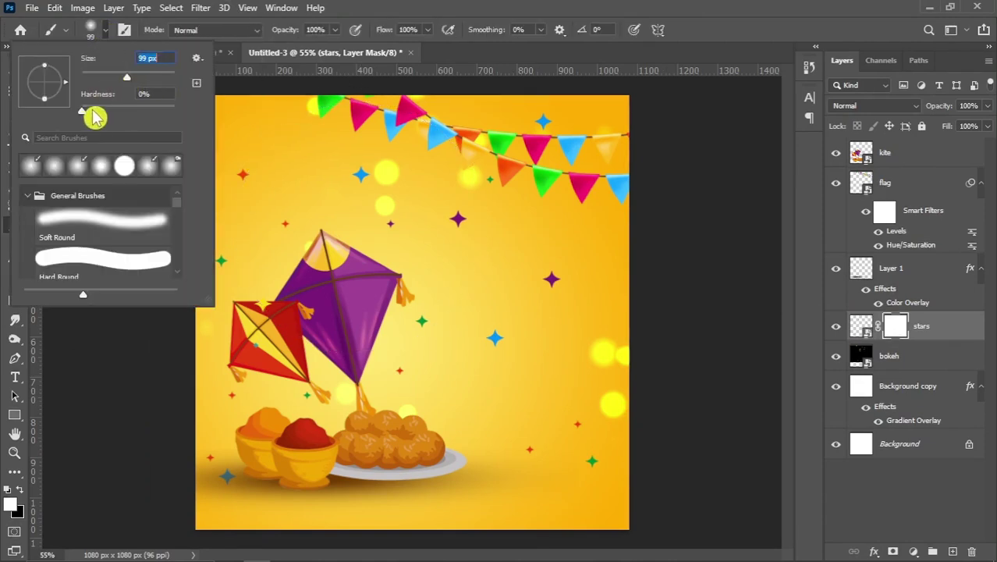
pyautogui.moveTo(82, 110); pyautogui.dragTo(198, 119)
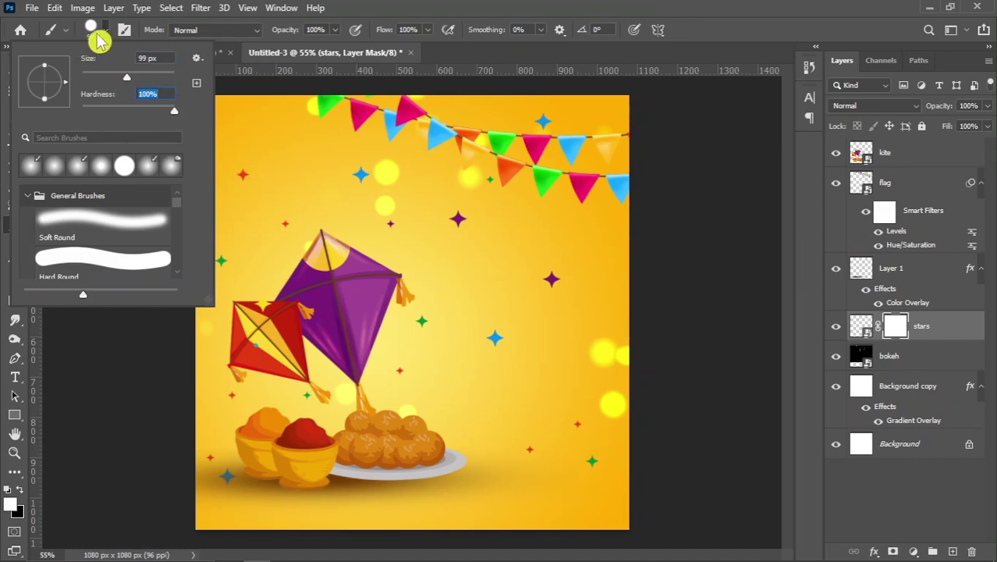
pyautogui.press('Return')
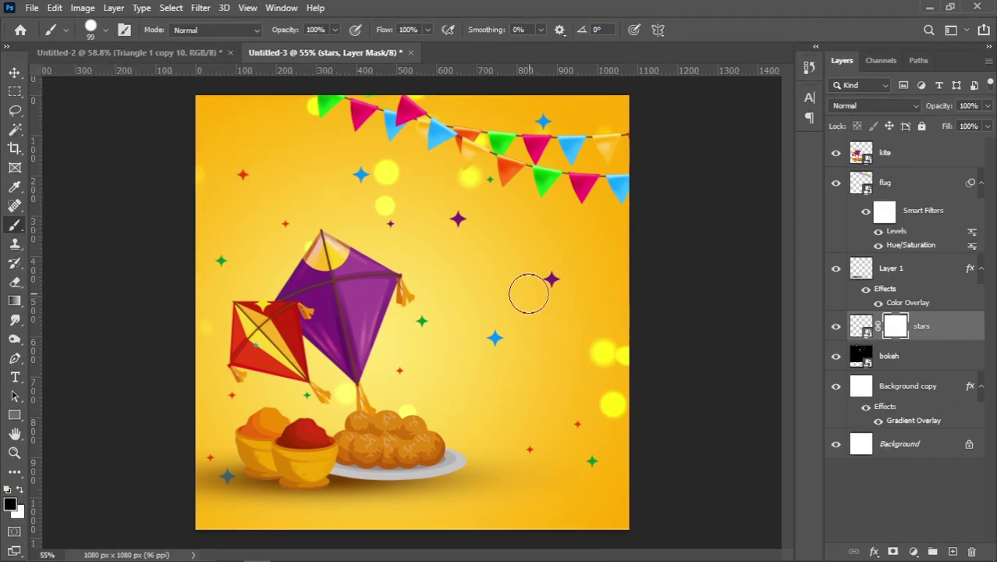
pyautogui.click(493, 338)
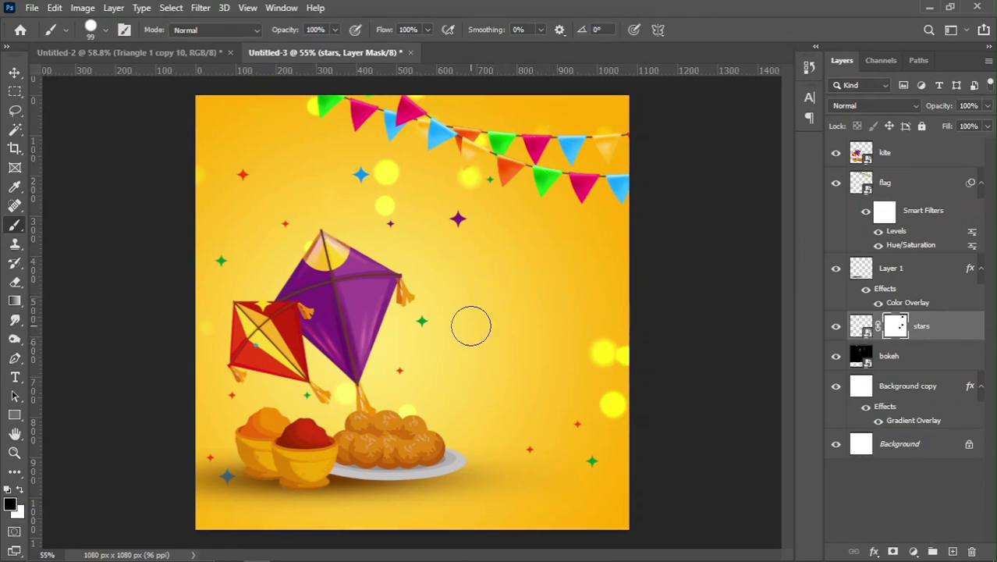
pyautogui.click(15, 71)
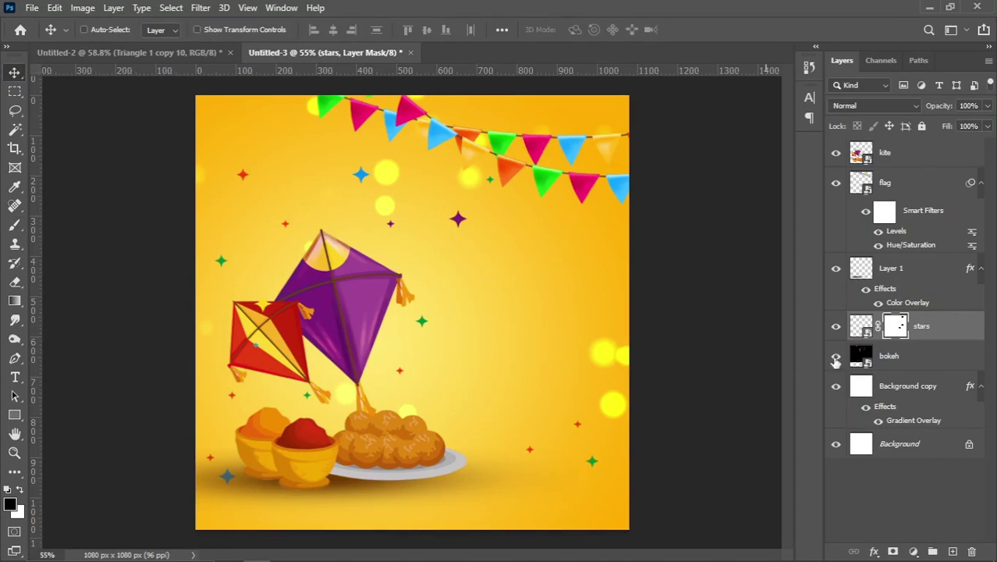
# - Add a HAPPY text layer and move it to the upper right
pyautogui.click(17, 376)
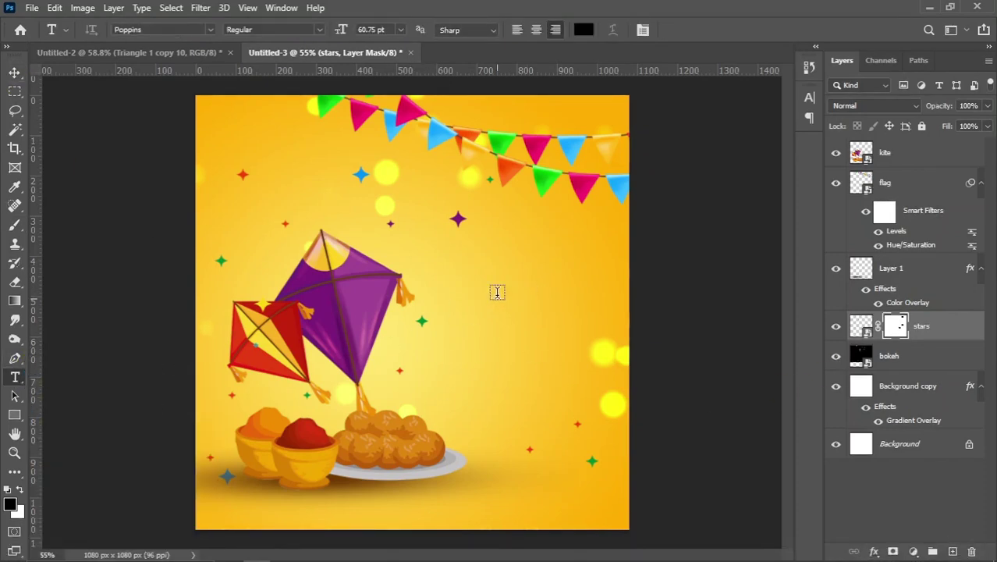
pyautogui.click(498, 271)
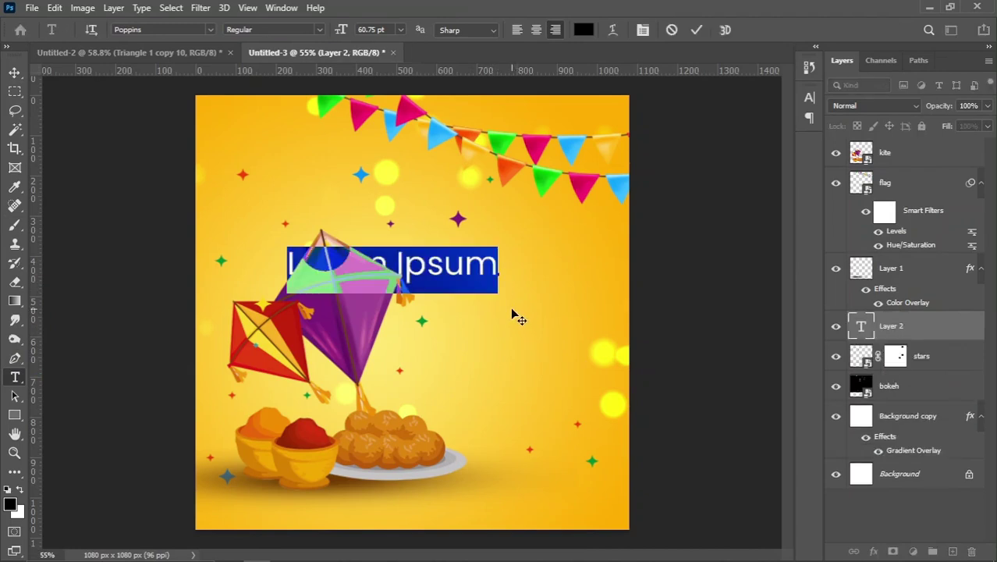
pyautogui.write('HAPPY')
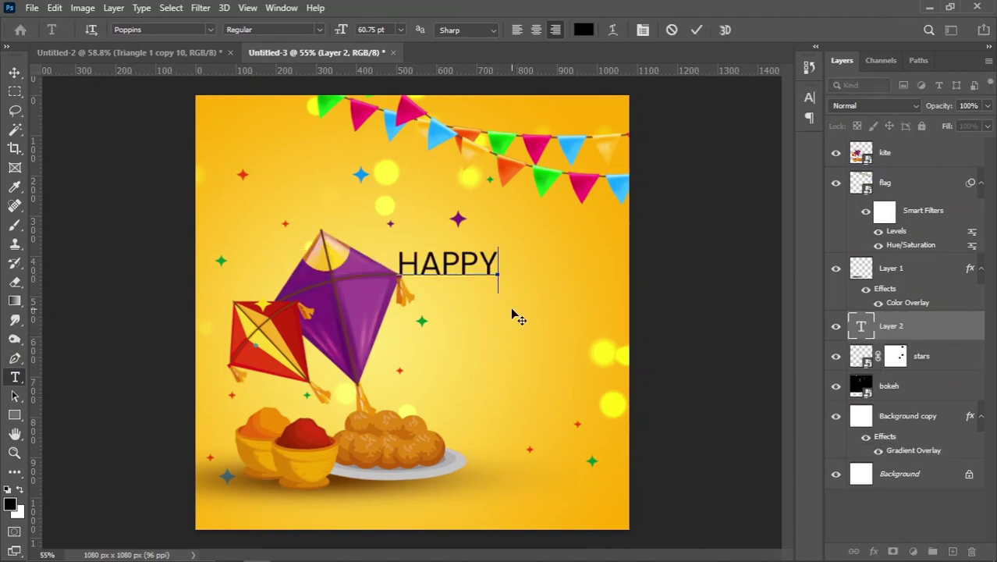
pyautogui.click(14, 73)
pyautogui.moveTo(492, 264); pyautogui.dragTo(574, 268)
# - Set the text to the Achievement font, retype it as 'Happy', and nudge it up
pyautogui.press('t')
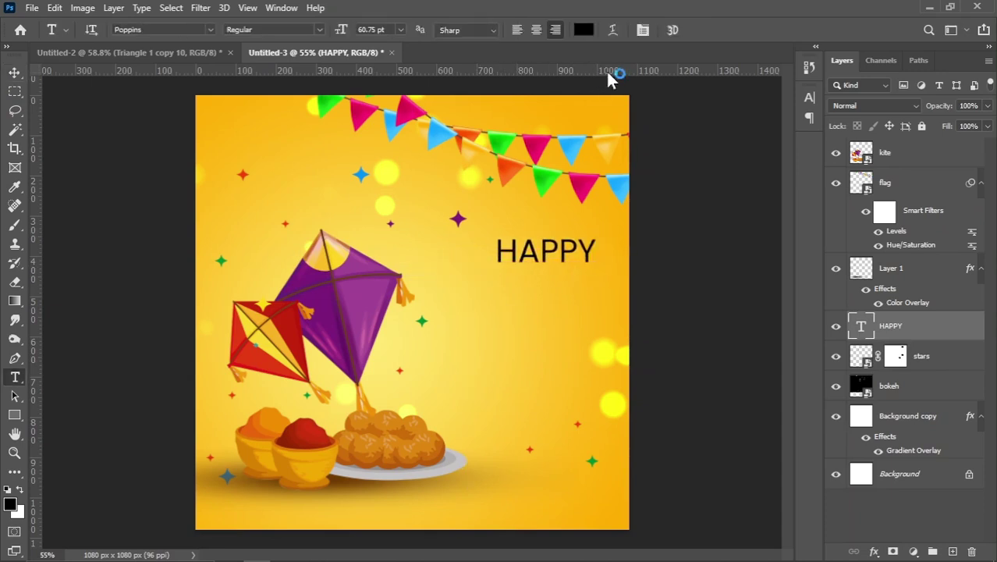
pyautogui.click(642, 30)
pyautogui.click(722, 123)
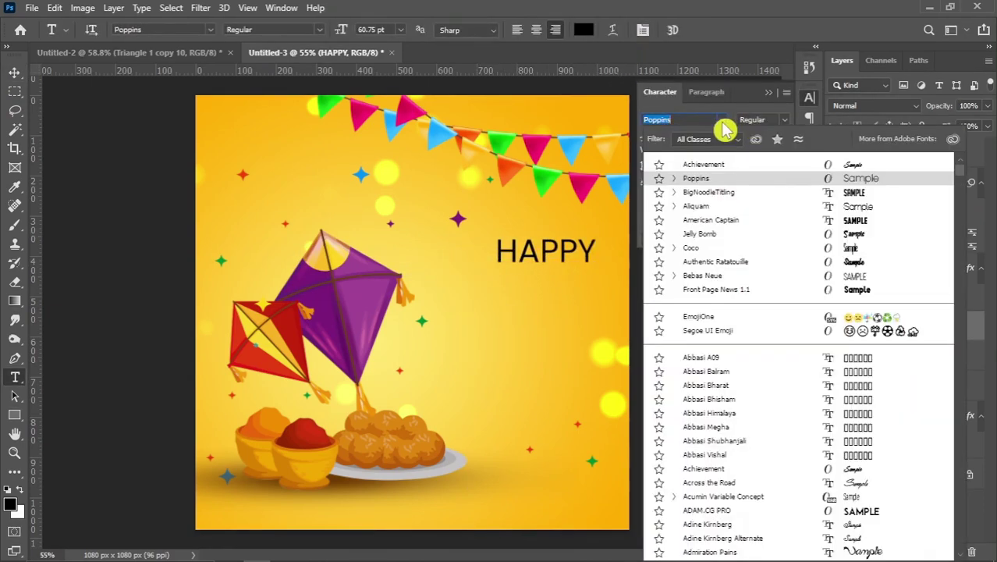
pyautogui.click(711, 165)
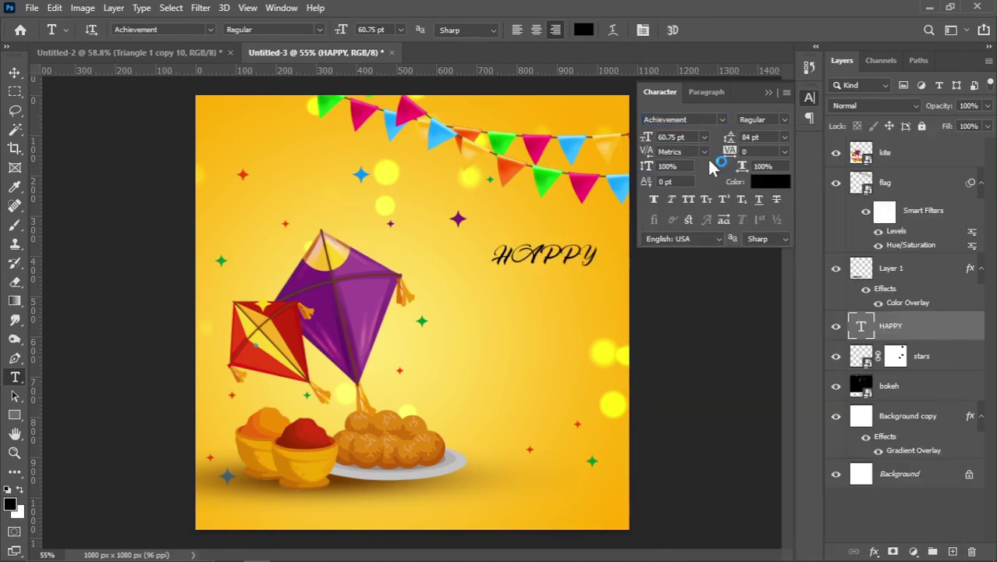
pyautogui.doubleClick(548, 260)
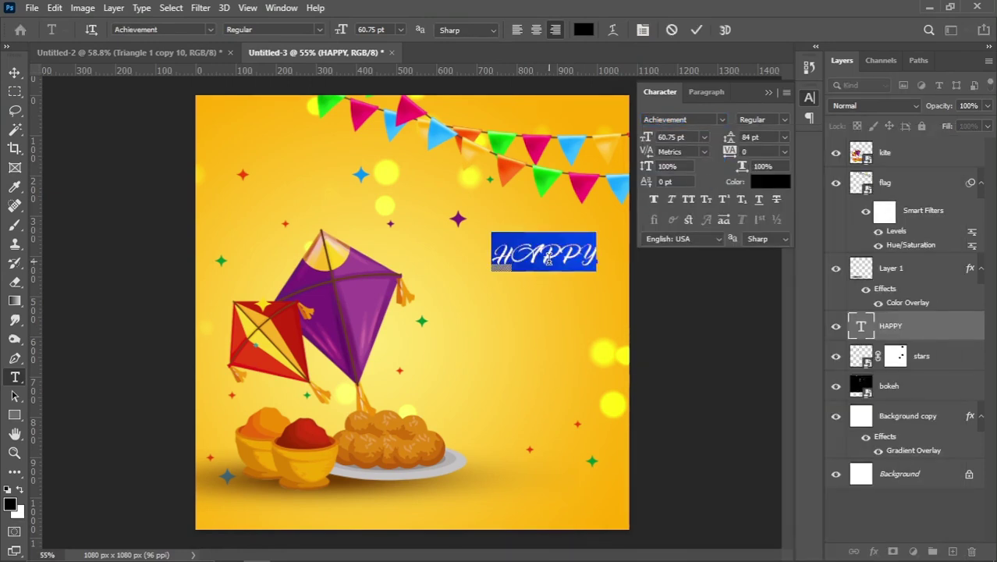
pyautogui.write('Happy')
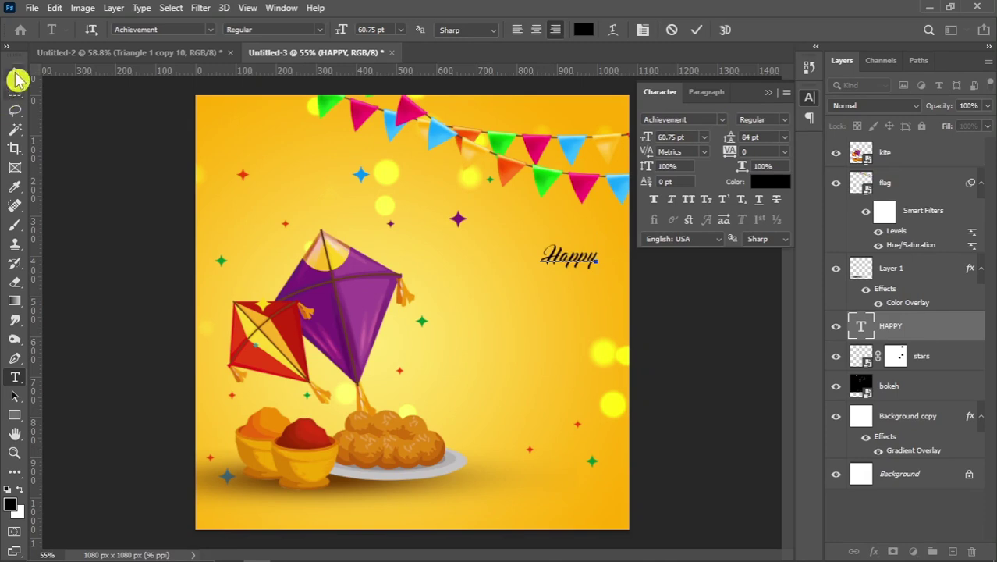
pyautogui.click(14, 71)
pyautogui.moveTo(574, 276); pyautogui.dragTo(575, 259)
# - Color the Happy text dark brown 673500
pyautogui.click(772, 182)
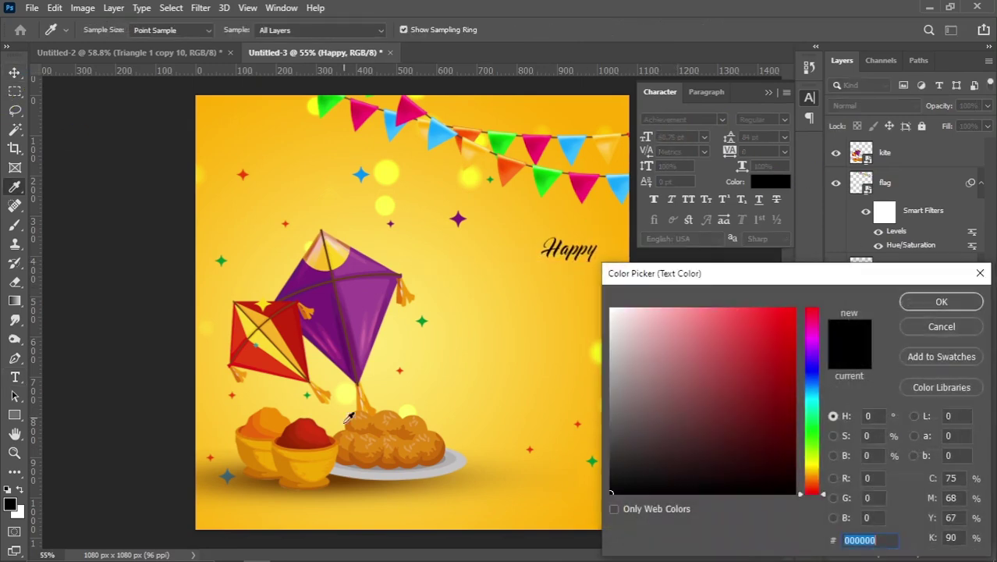
pyautogui.click(353, 462)
pyautogui.click(796, 419)
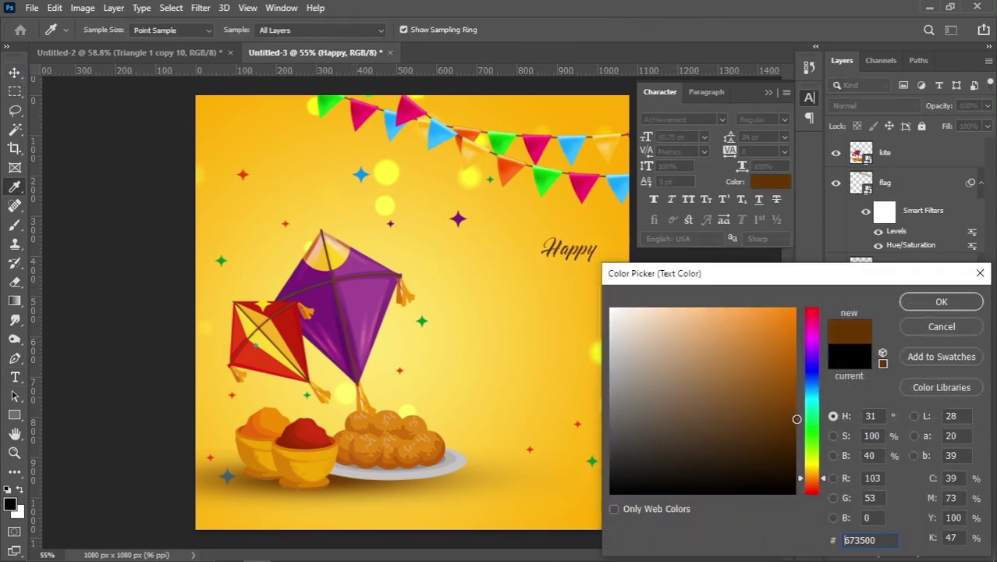
pyautogui.click(926, 304)
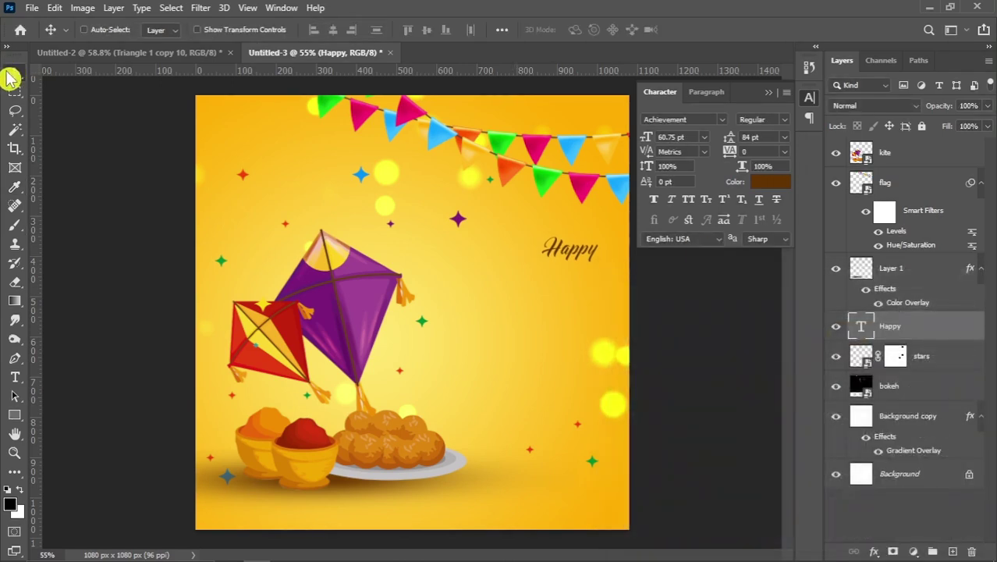
pyautogui.click(768, 92)
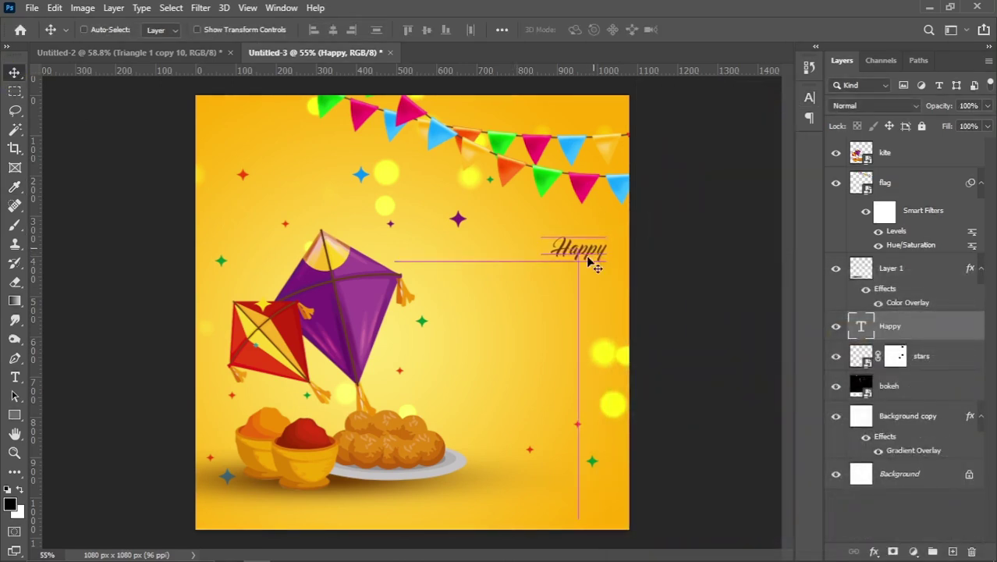
# - Copy the Makar Sankranti lines from Notepad
pyautogui.click(365, 551)
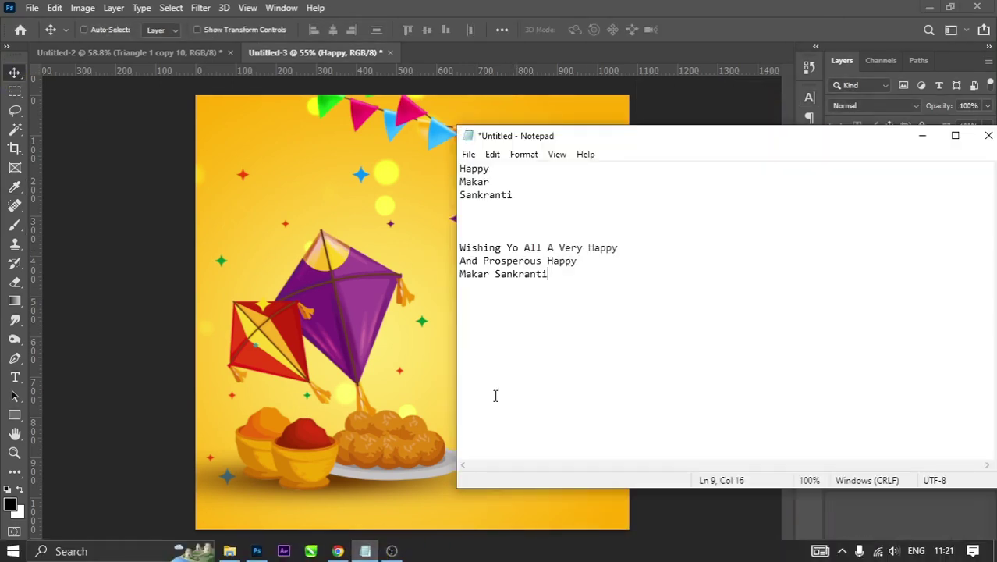
pyautogui.moveTo(460, 182); pyautogui.dragTo(524, 198)
pyautogui.rightClick(496, 191)
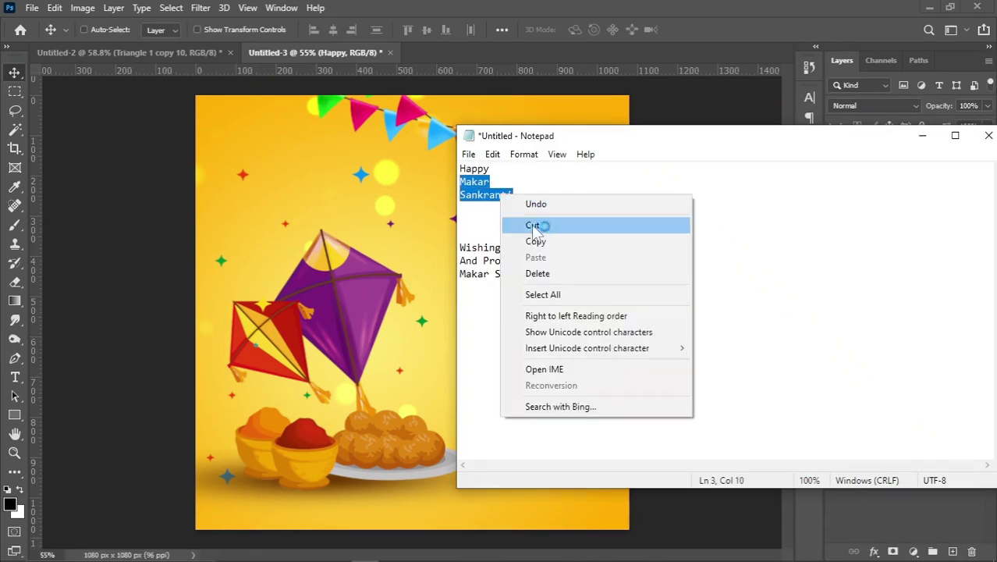
pyautogui.click(536, 236)
pyautogui.click(416, 177)
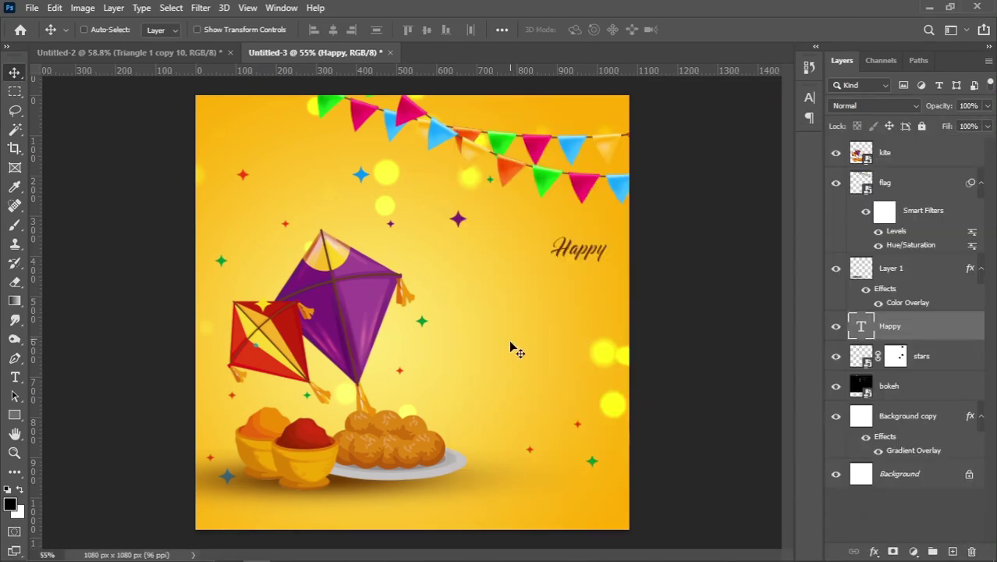
pyautogui.click(17, 378)
# - Paste MAKAR SANKRANTI below Happy in BigNoodleTitling with 53 pt leading
pyautogui.click(526, 303)
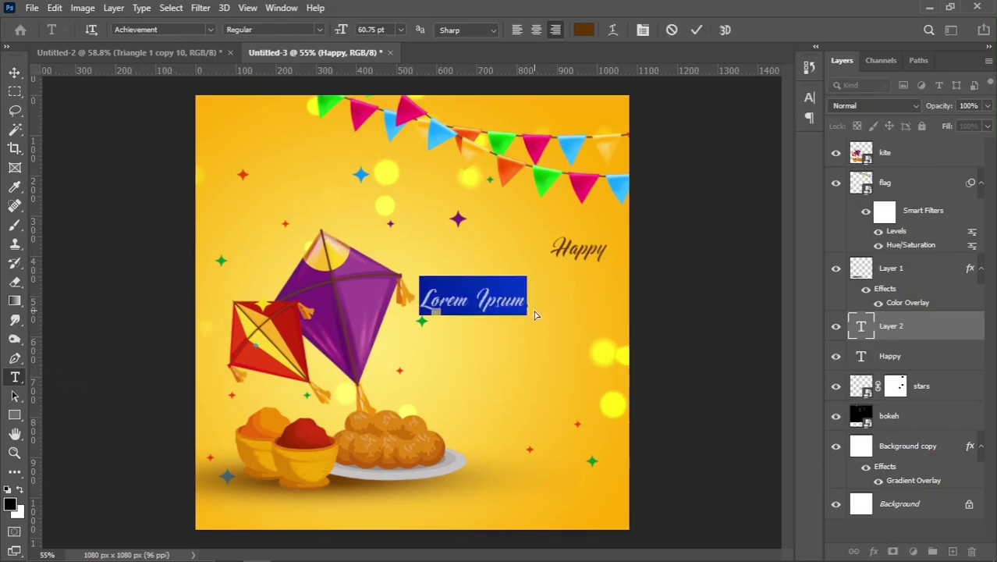
pyautogui.hotkey('ctrl', 'v')
pyautogui.hotkey('ctrl', 'a')
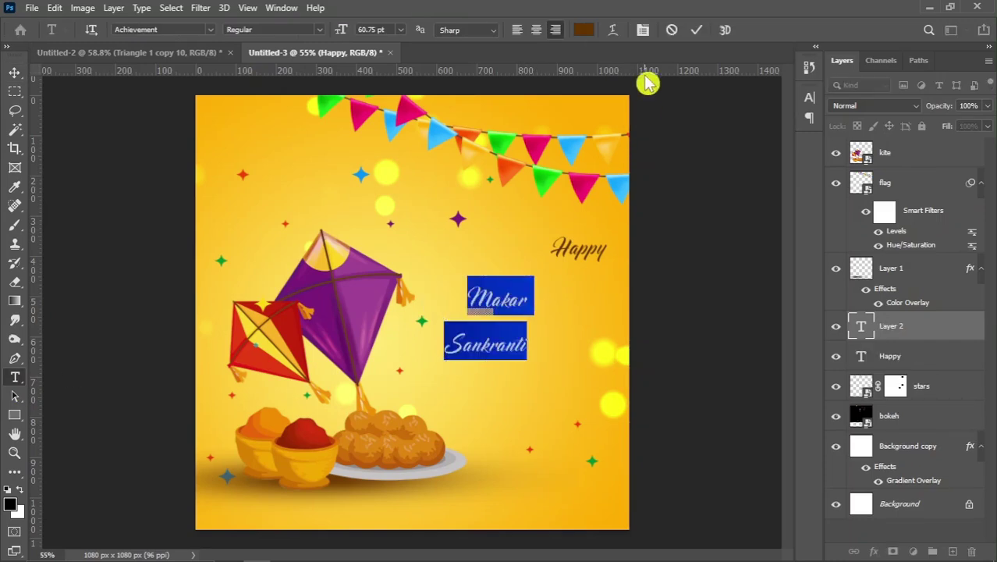
pyautogui.click(645, 31)
pyautogui.click(723, 123)
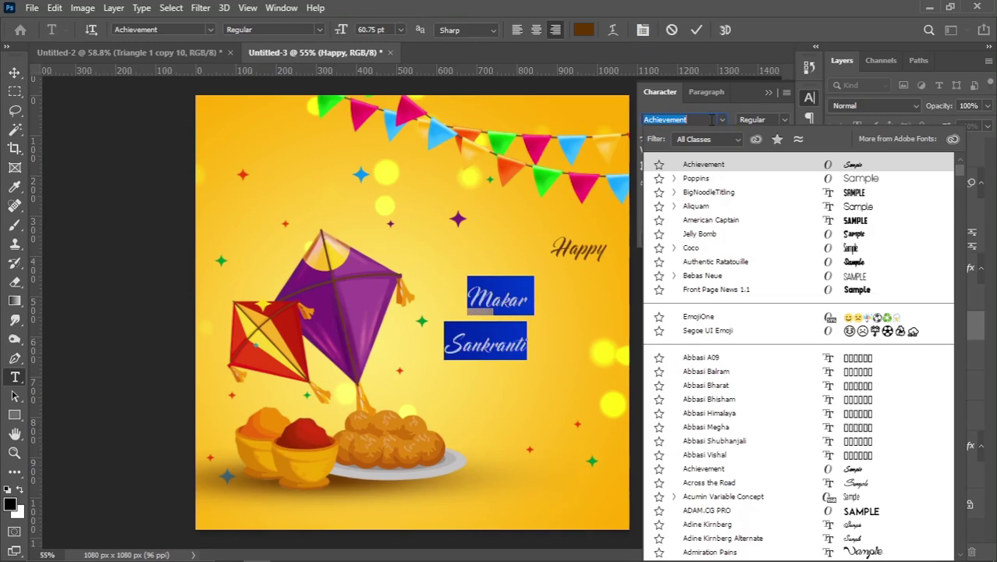
pyautogui.write('big')
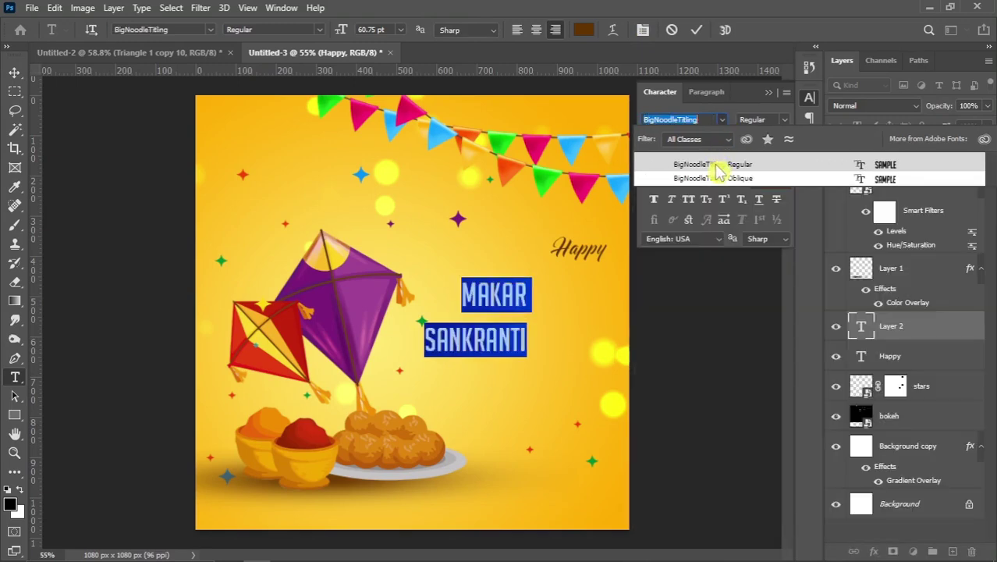
pyautogui.click(715, 165)
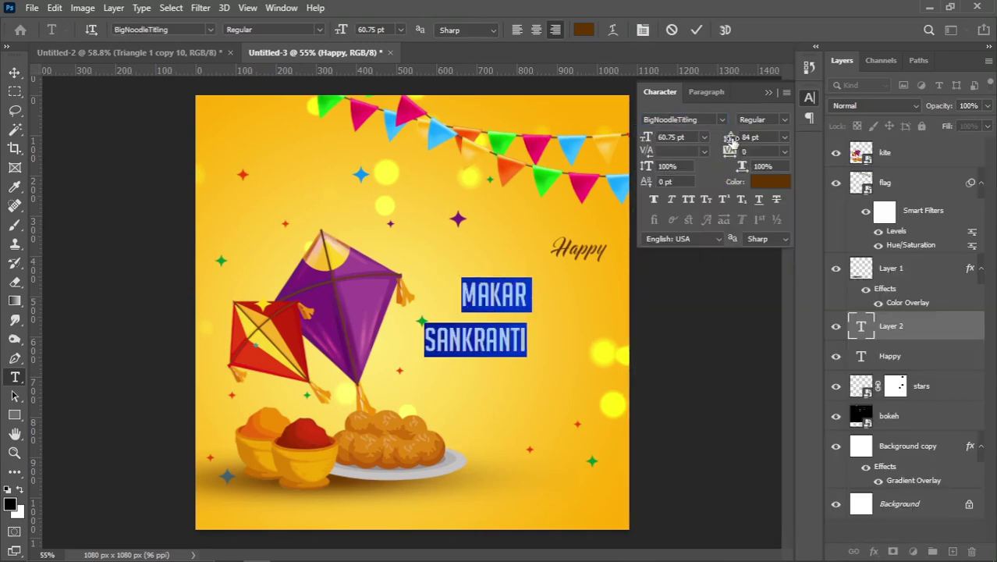
pyautogui.moveTo(731, 139); pyautogui.dragTo(708, 147)
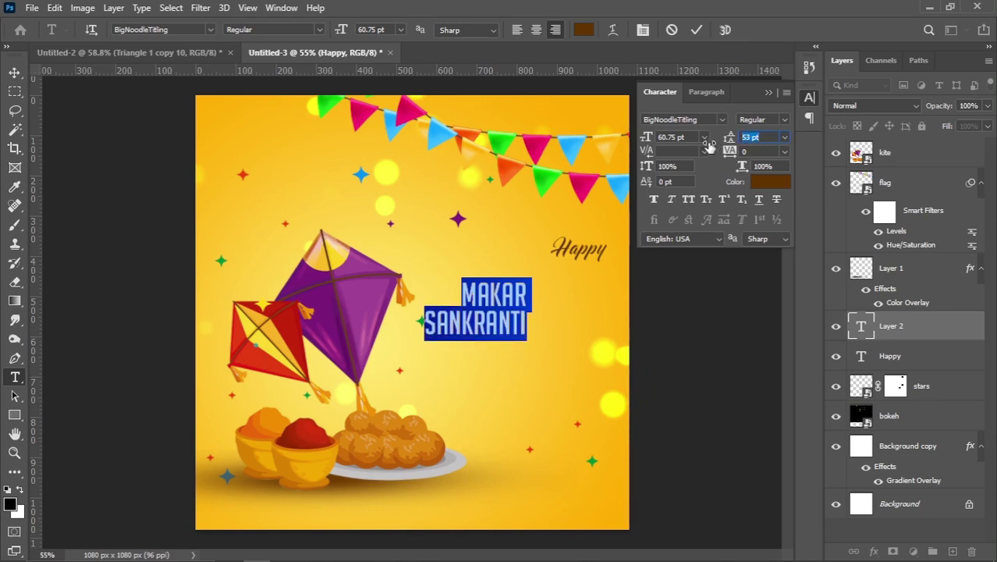
pyautogui.click(699, 182)
# - Color the word MAKAR red, sampled from the red kite
pyautogui.click(470, 297)
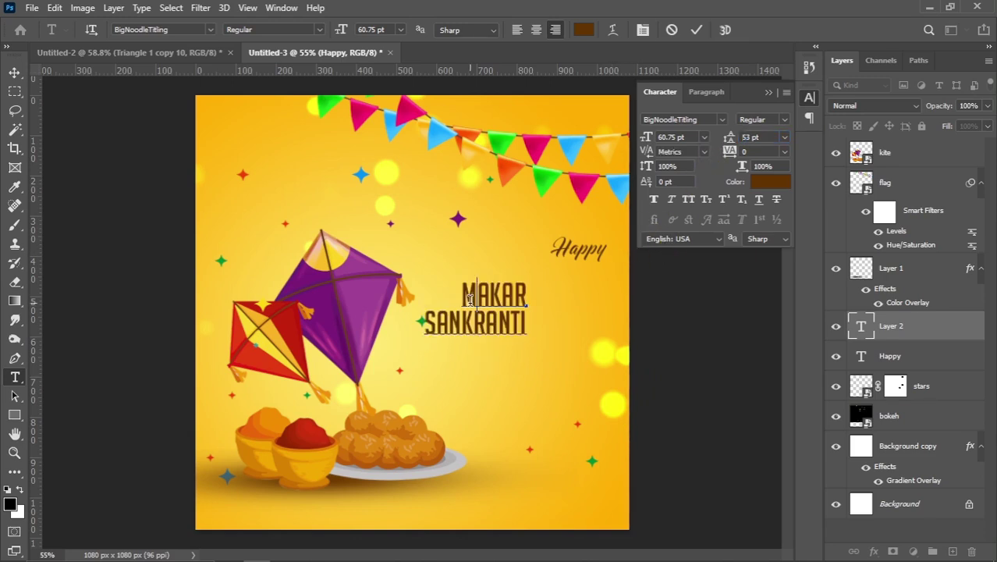
pyautogui.moveTo(462, 294); pyautogui.dragTo(530, 294)
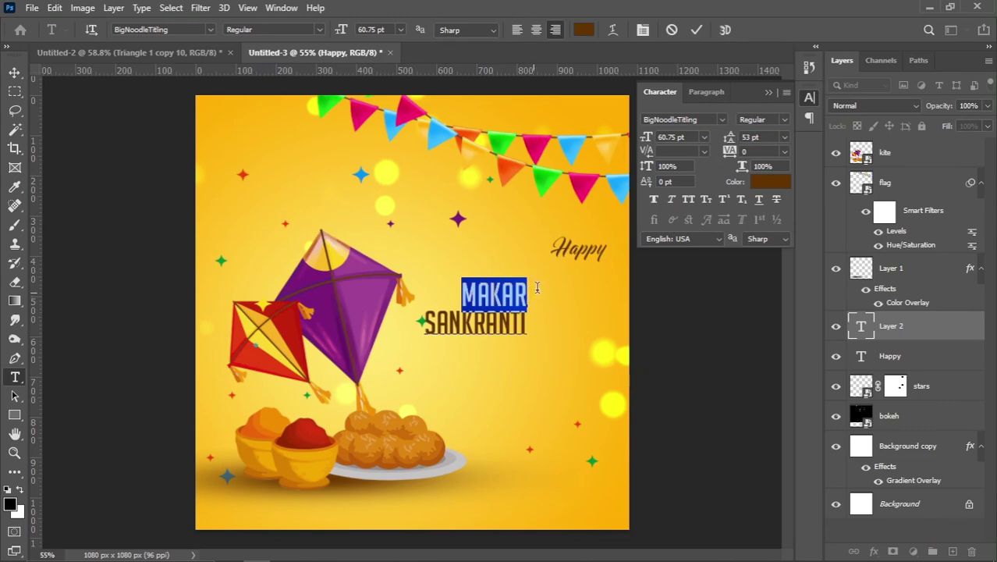
pyautogui.click(768, 184)
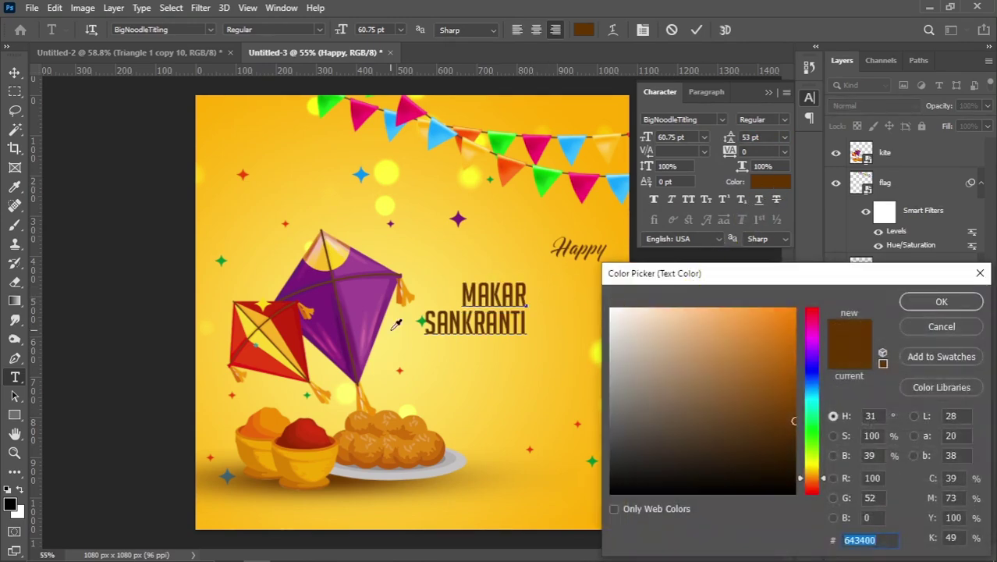
pyautogui.click(294, 326)
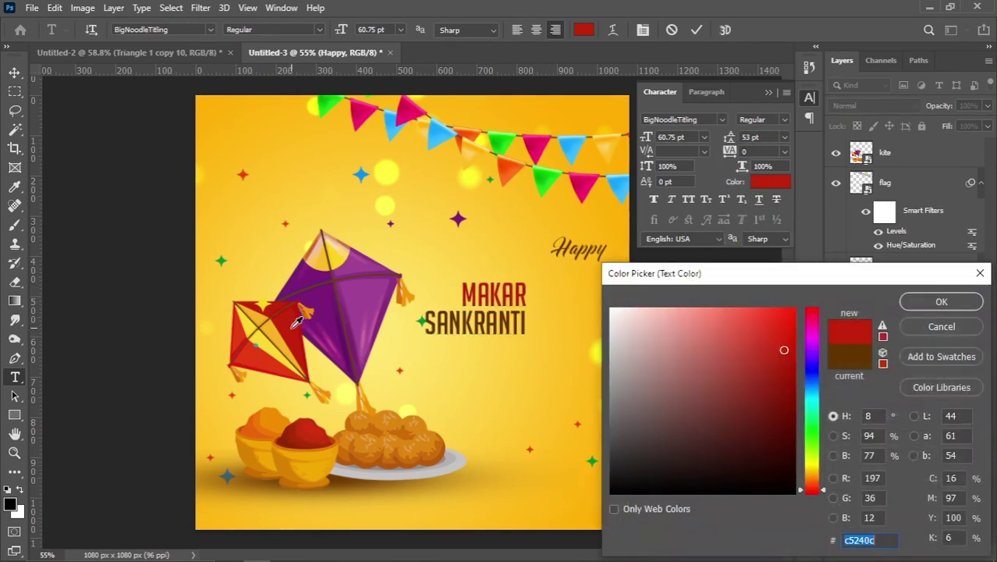
pyautogui.click(940, 302)
# - Color the word SANKRANTI a deep purple, sampled from the purple kite
pyautogui.moveTo(421, 323); pyautogui.dragTo(561, 312)
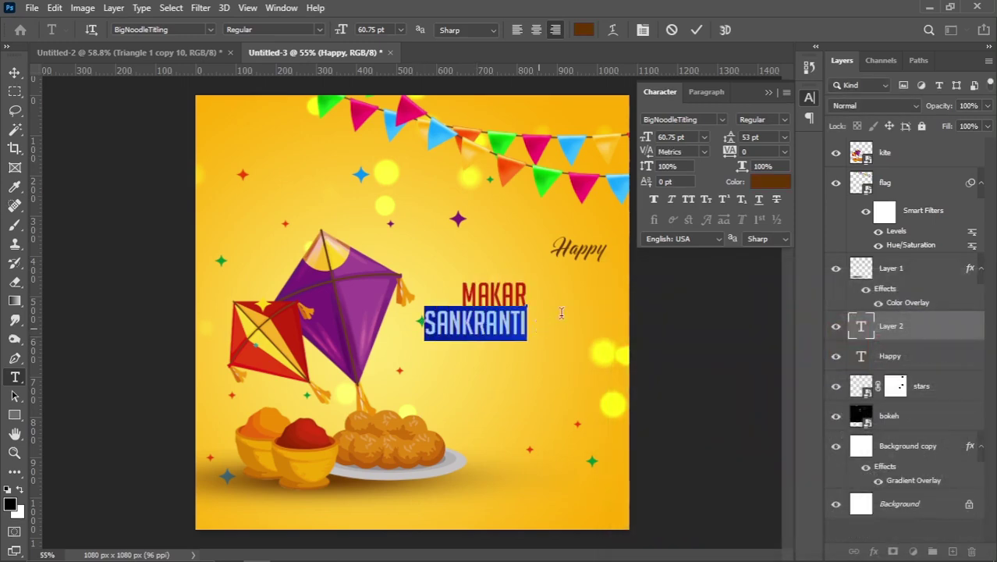
pyautogui.click(773, 184)
pyautogui.click(322, 291)
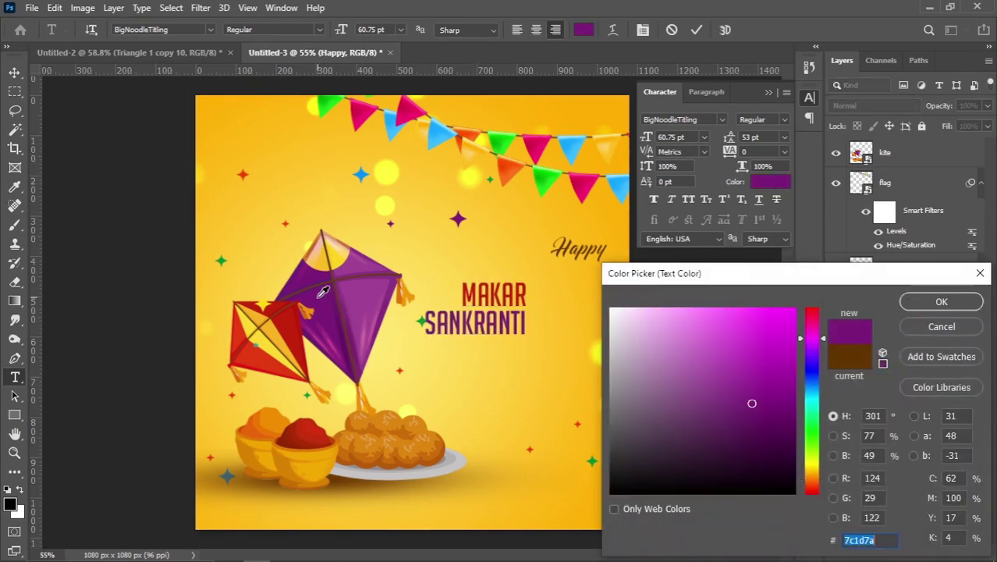
pyautogui.click(765, 410)
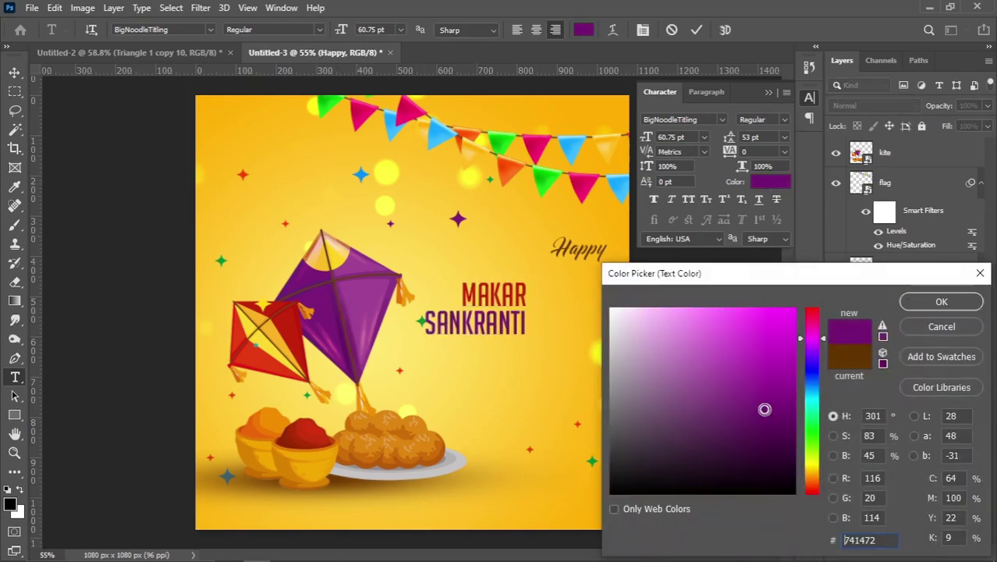
pyautogui.click(938, 302)
pyautogui.click(769, 92)
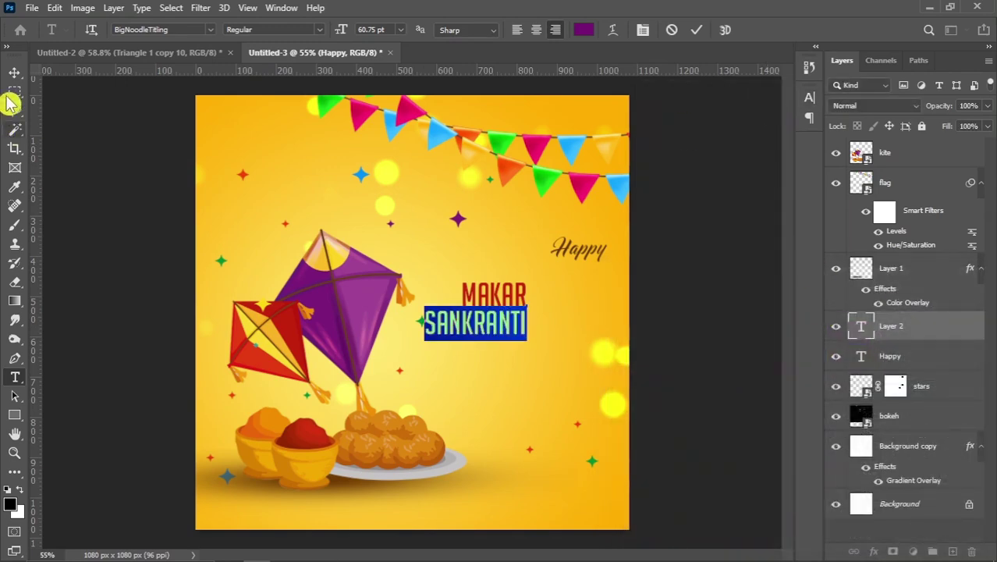
pyautogui.click(14, 71)
# - Move the MAKAR SANKRANTI title under Happy and enlarge it to about 154%
pyautogui.moveTo(518, 302); pyautogui.dragTo(592, 286)
pyautogui.hotkey('ctrl', 't')
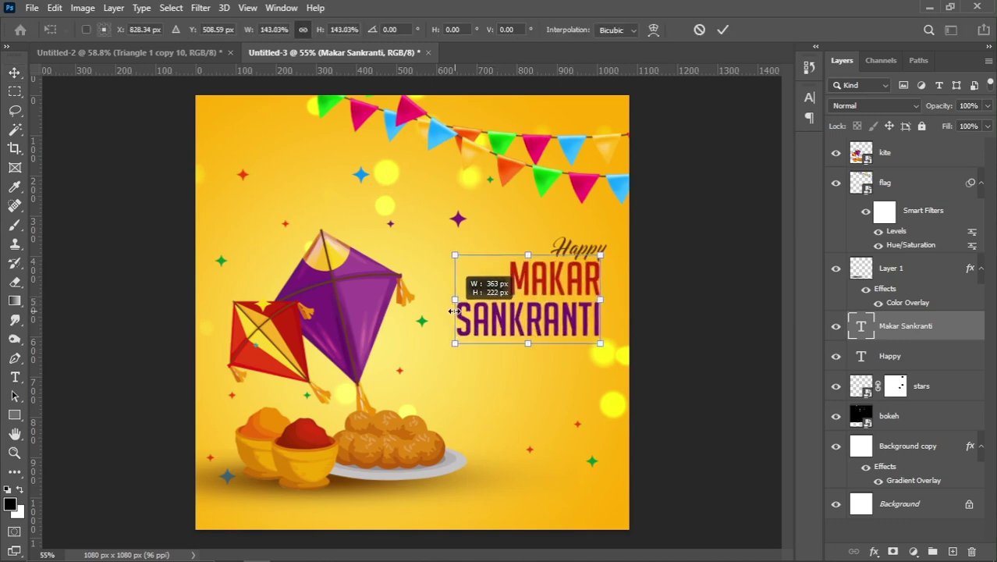
pyautogui.moveTo(464, 308); pyautogui.dragTo(434, 309)
pyautogui.moveTo(593, 312); pyautogui.dragTo(598, 320)
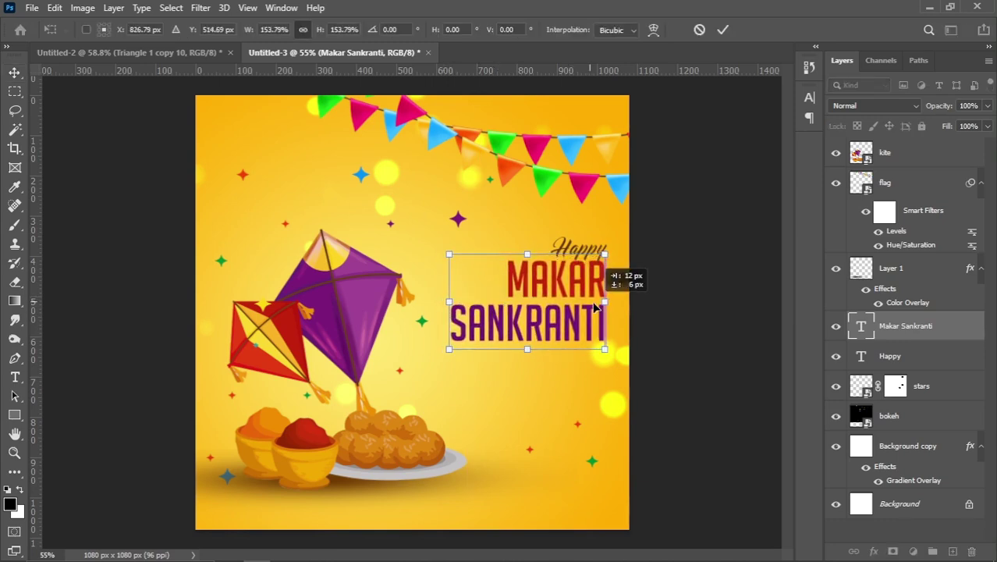
pyautogui.press('Return')
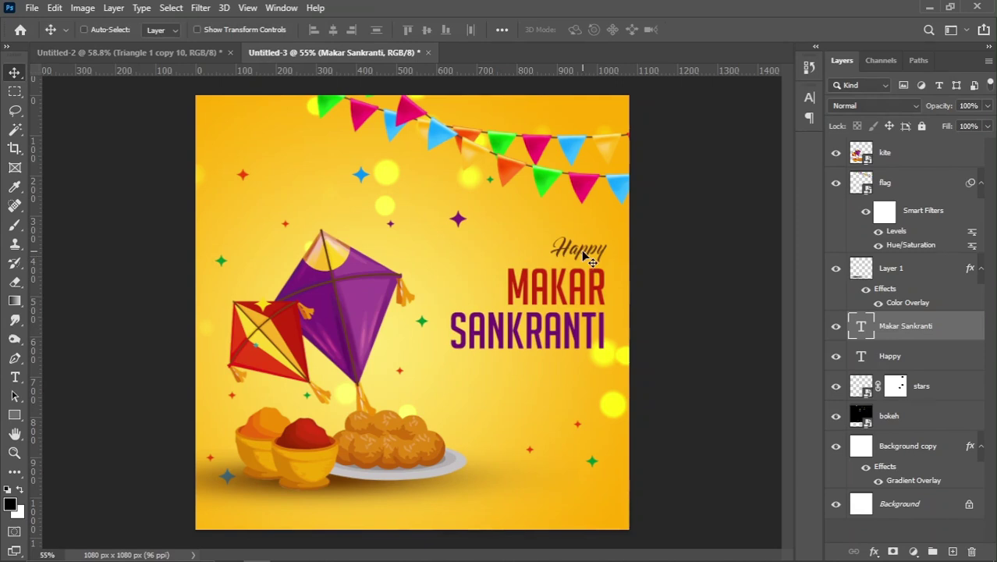
# - Right-align the title with Happy, move both up slightly, and reselect the title layer
pyautogui.keyDown('ctrl'); pyautogui.keyDown('shift'); pyautogui.click(585, 252); pyautogui.keyUp('shift'); pyautogui.keyUp('ctrl')
pyautogui.click(351, 30)
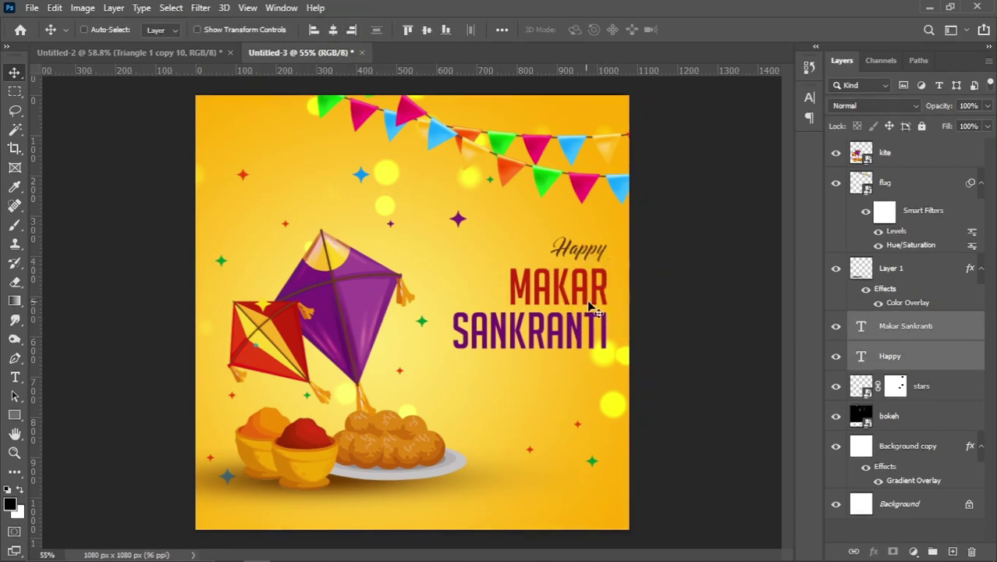
pyautogui.moveTo(590, 307); pyautogui.dragTo(590, 293)
pyautogui.rightClick(587, 276)
pyautogui.click(605, 284)
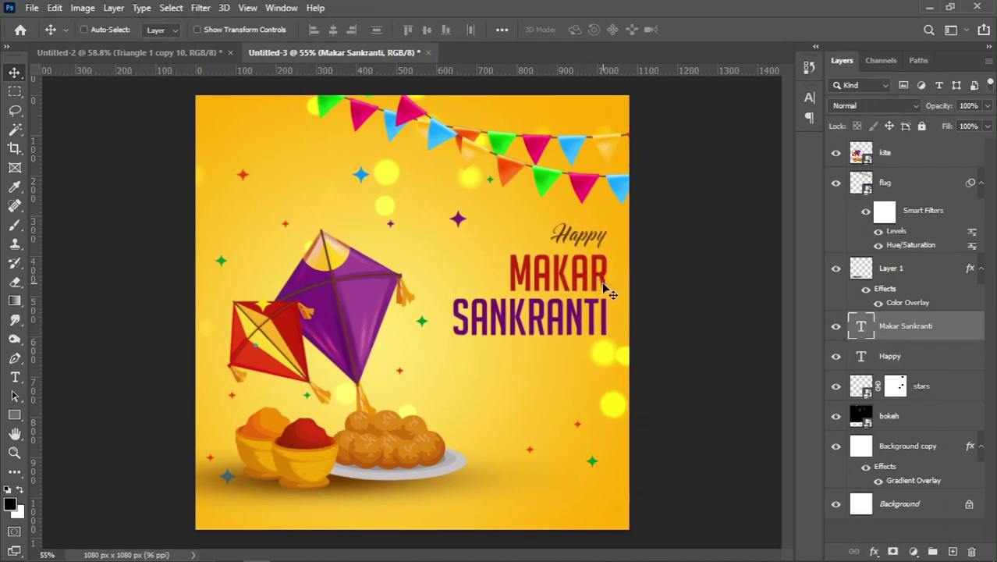
pyautogui.rightClick(961, 338)
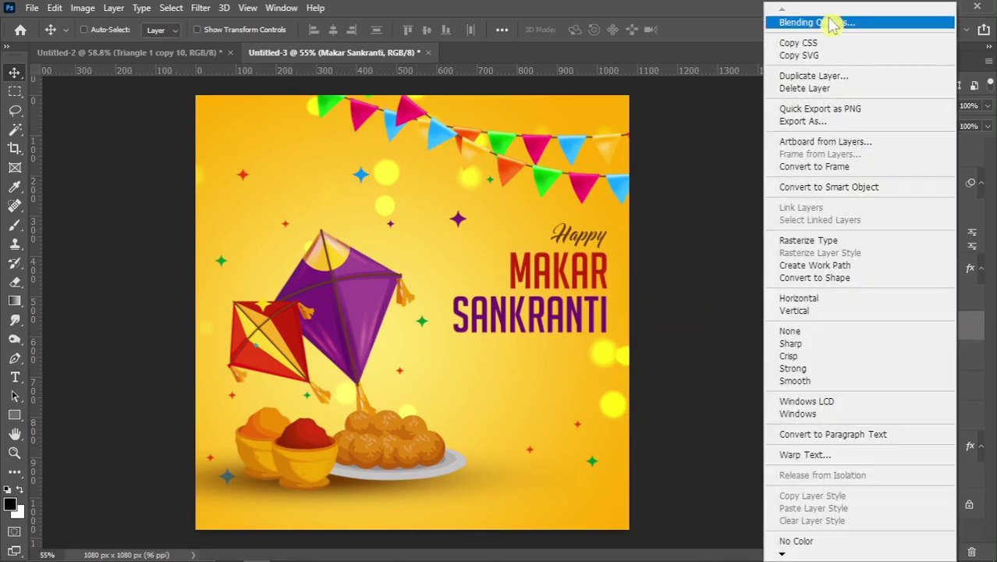
# - Give the title a pale yellow drop shadow at 40° angle and 6 px distance
pyautogui.click(749, 19)
pyautogui.moveTo(466, 113); pyautogui.dragTo(668, 128)
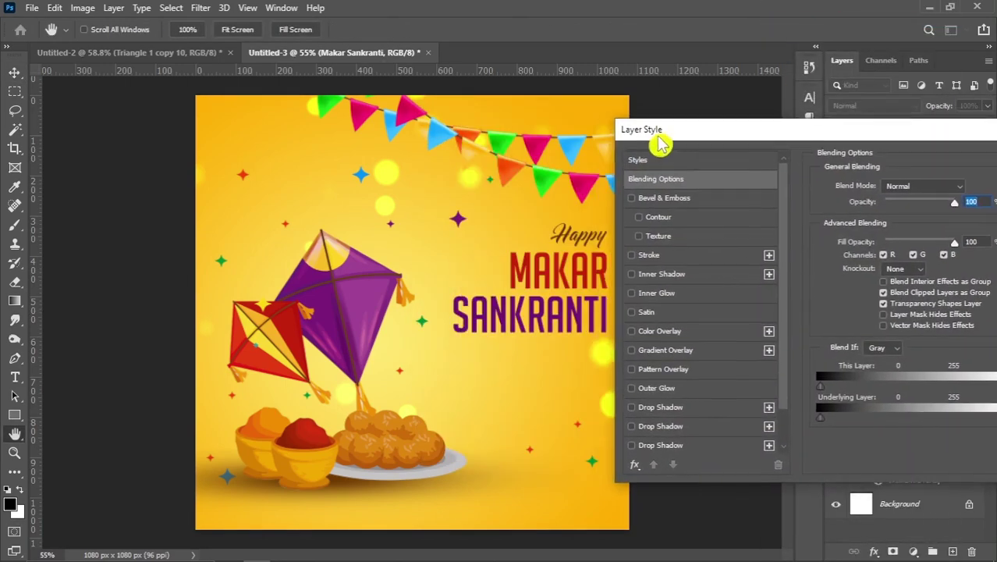
pyautogui.click(686, 400)
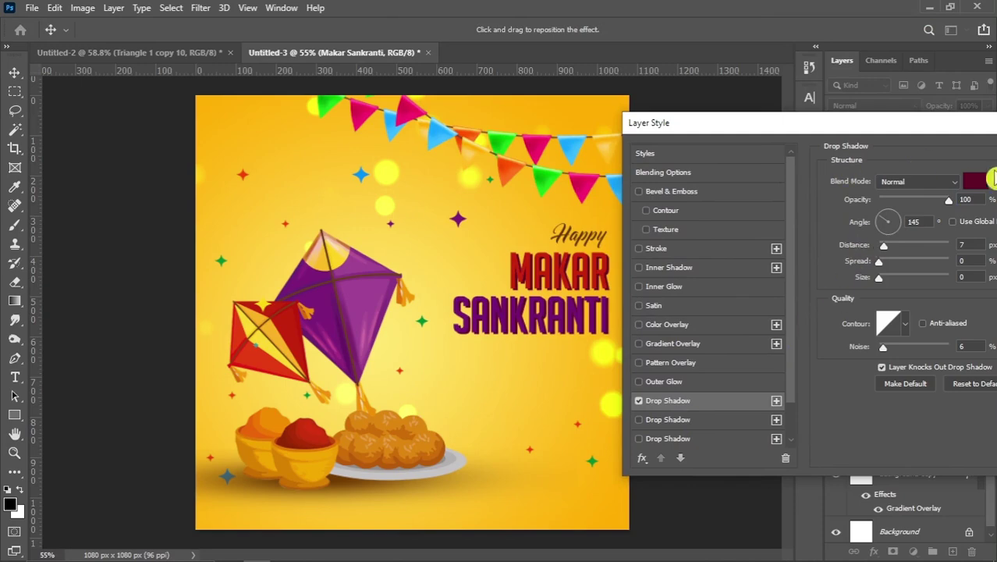
pyautogui.click(972, 182)
pyautogui.click(394, 245)
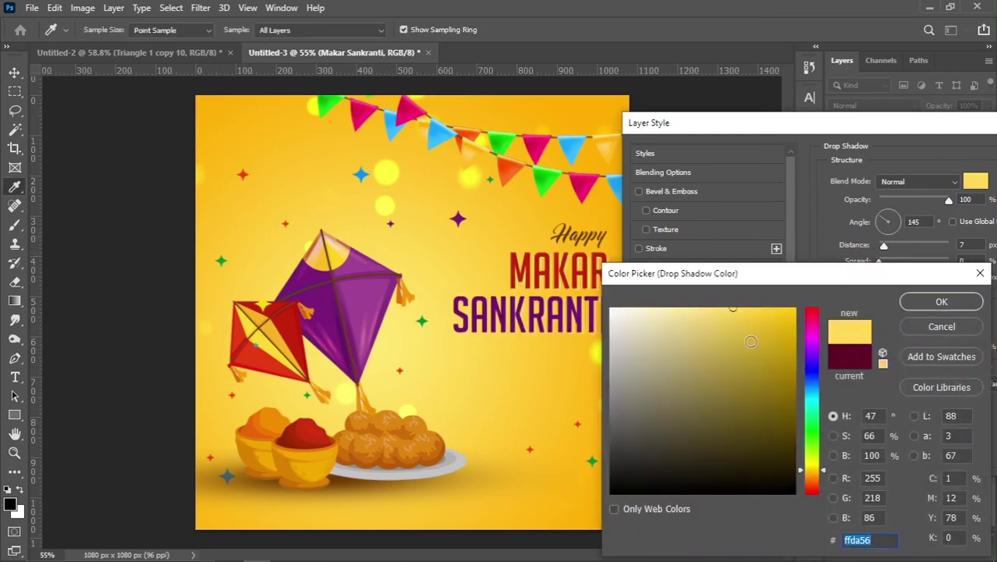
pyautogui.click(942, 302)
pyautogui.moveTo(841, 129); pyautogui.dragTo(816, 123)
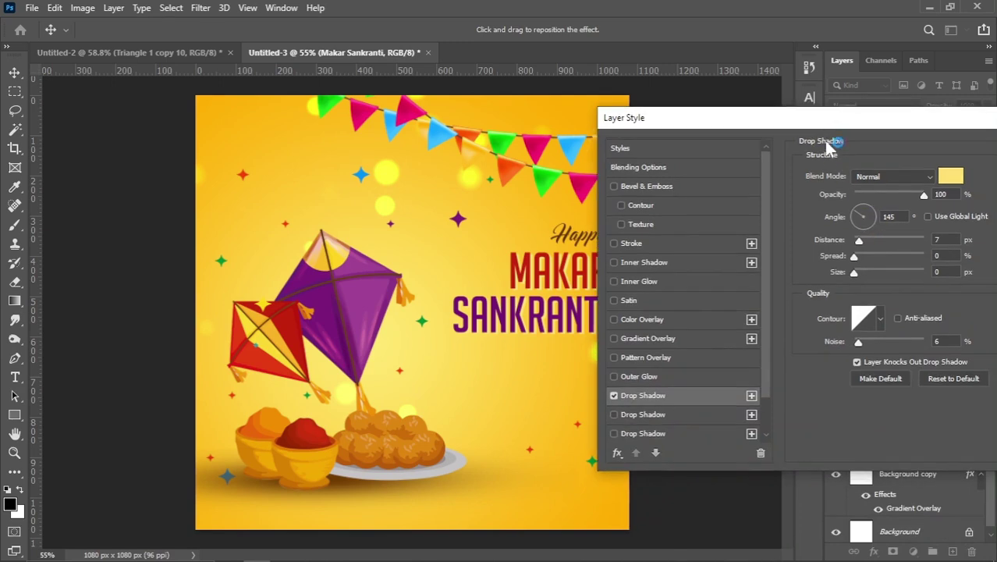
pyautogui.click(881, 216)
pyautogui.write('40')
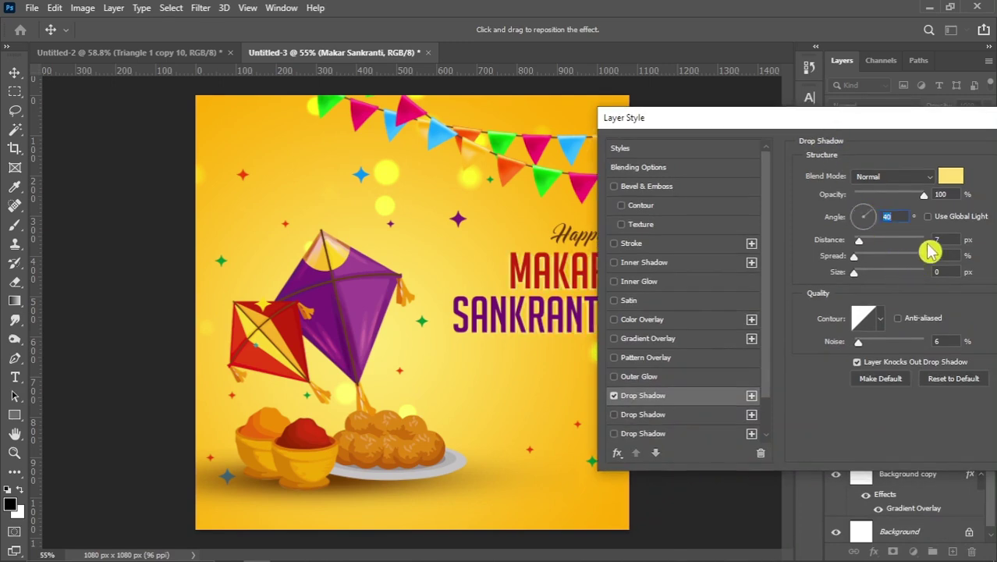
pyautogui.moveTo(893, 133); pyautogui.dragTo(778, 149)
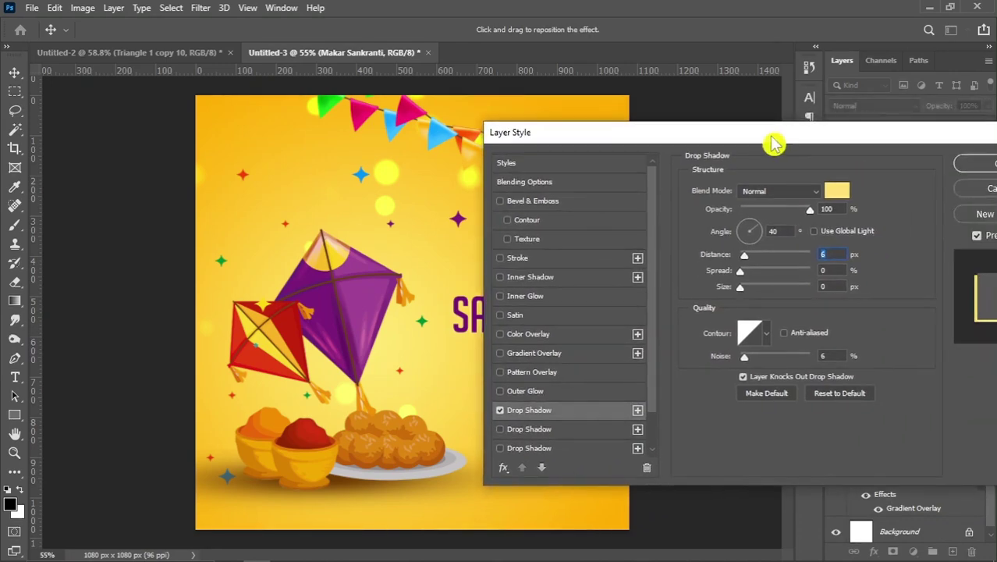
pyautogui.click(985, 159)
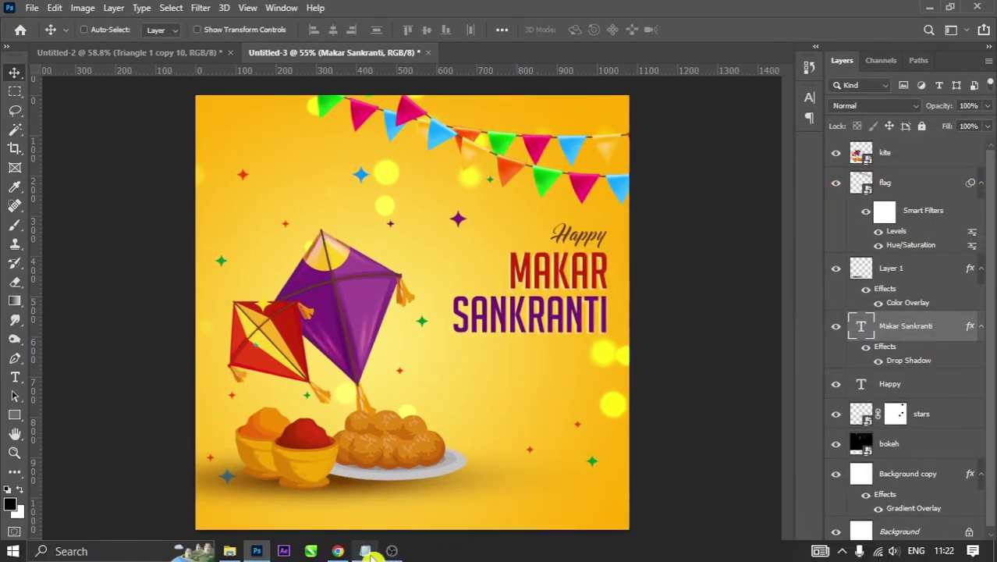
# - Copy the three greeting lines from Notepad
pyautogui.click(390, 550)
pyautogui.moveTo(461, 247); pyautogui.dragTo(547, 275)
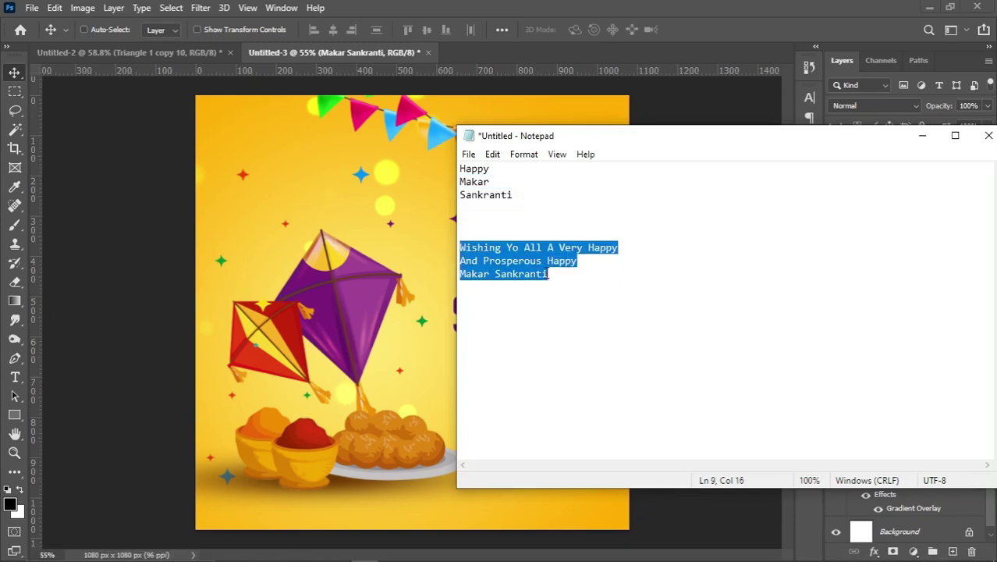
pyautogui.rightClick(534, 267)
pyautogui.click(574, 315)
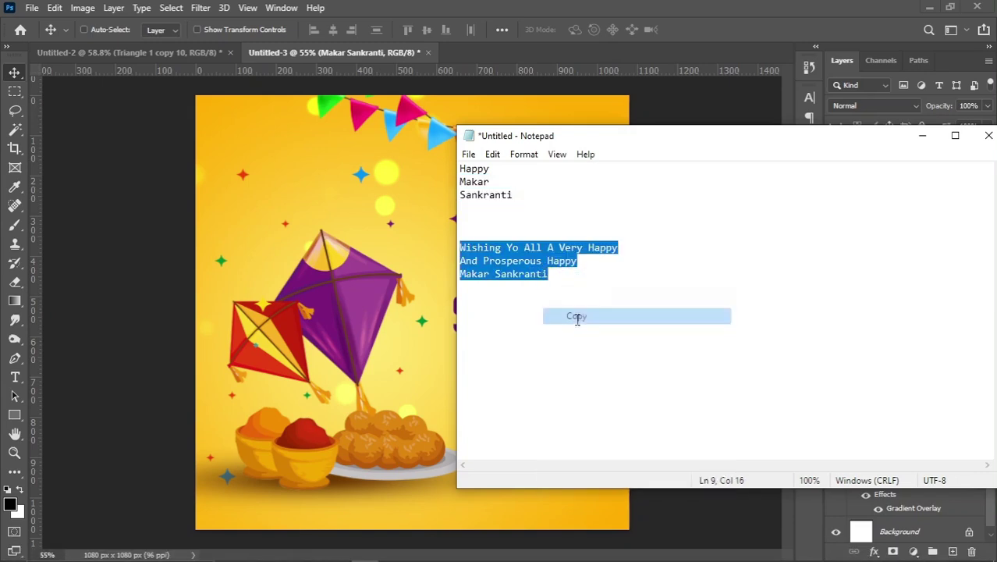
pyautogui.click(436, 289)
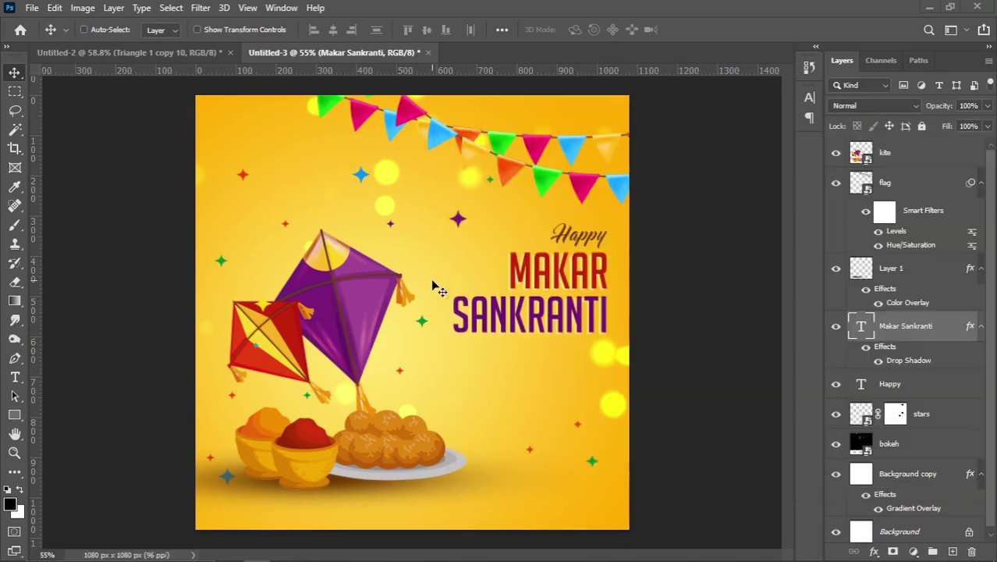
# - Paste the three-line greeting as text in Poppins with 68 pt leading
pyautogui.click(14, 377)
pyautogui.click(478, 366)
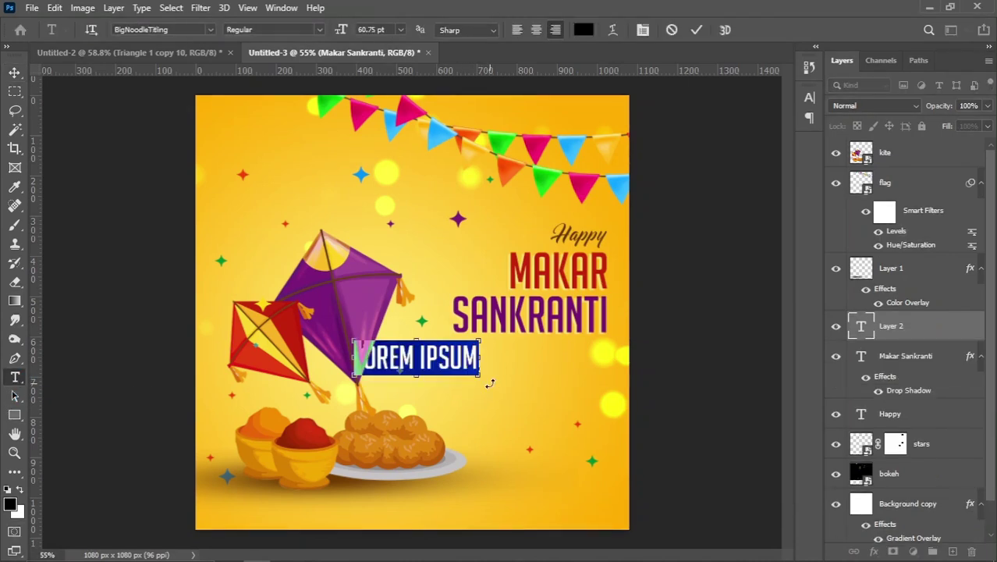
pyautogui.hotkey('ctrl', 'v')
pyautogui.hotkey('ctrl', 'a')
pyautogui.click(642, 29)
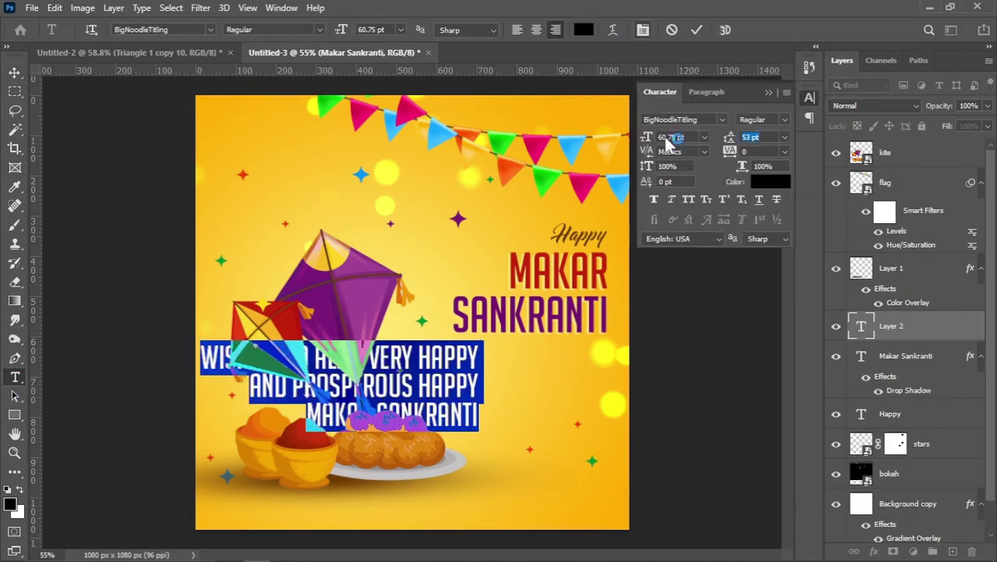
pyautogui.click(722, 119)
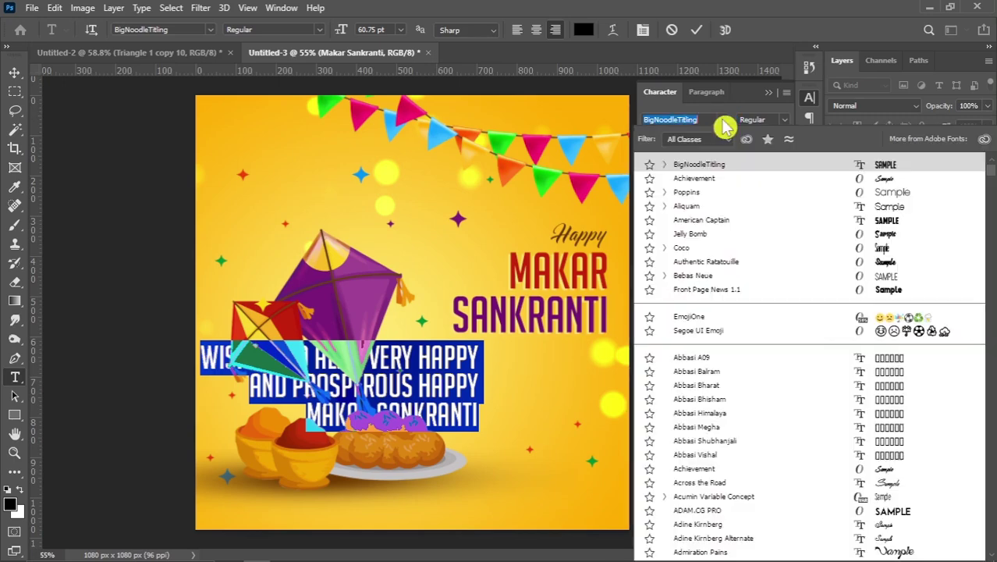
pyautogui.click(697, 192)
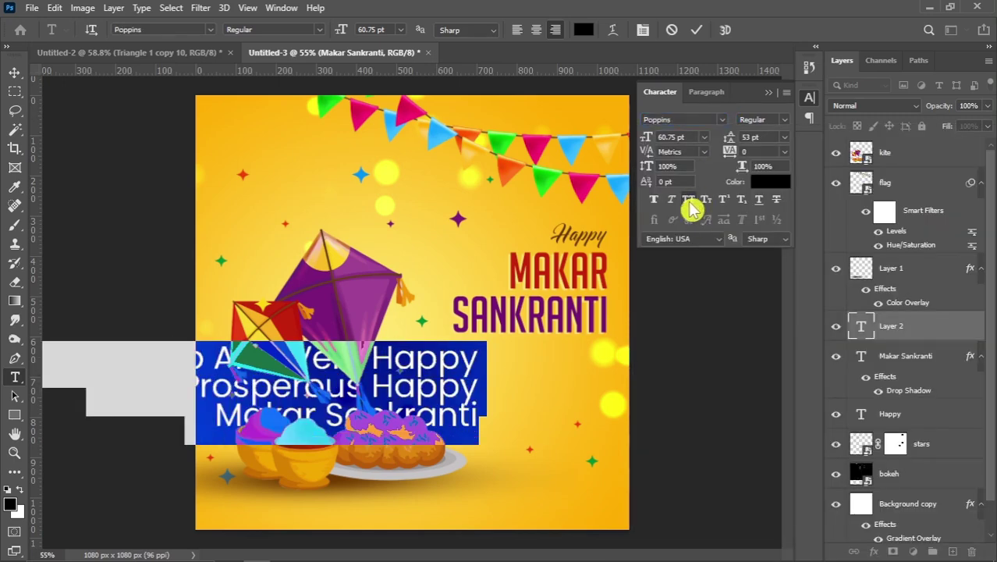
pyautogui.click(689, 200)
pyautogui.click(690, 202)
pyautogui.moveTo(734, 150); pyautogui.dragTo(761, 181)
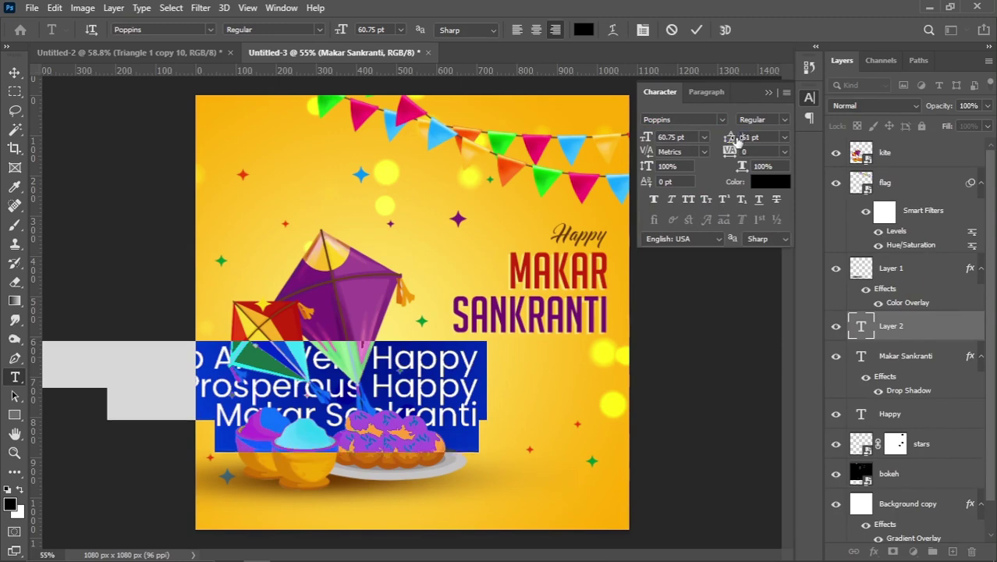
pyautogui.click(14, 73)
# - Scale the greeting block down and set it right-aligned beneath SANKRANTI
pyautogui.hotkey('ctrl', 't')
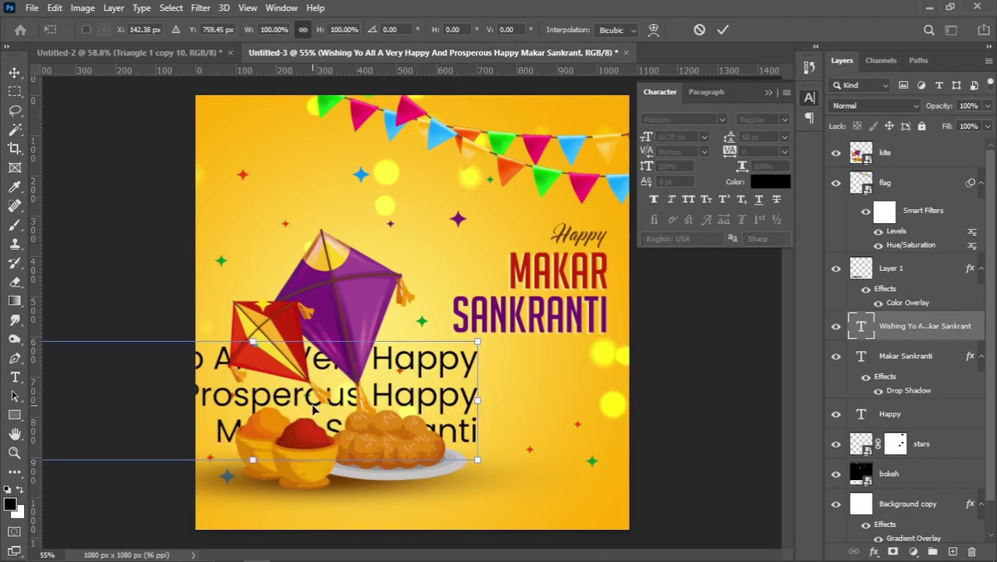
pyautogui.moveTo(312, 407); pyautogui.dragTo(440, 393)
pyautogui.moveTo(152, 445)
pyautogui.mouseDown()
pyautogui.moveTo(460, 418)
pyautogui.moveTo(450, 415)
pyautogui.mouseUp()
pyautogui.moveTo(577, 350); pyautogui.dragTo(572, 375)
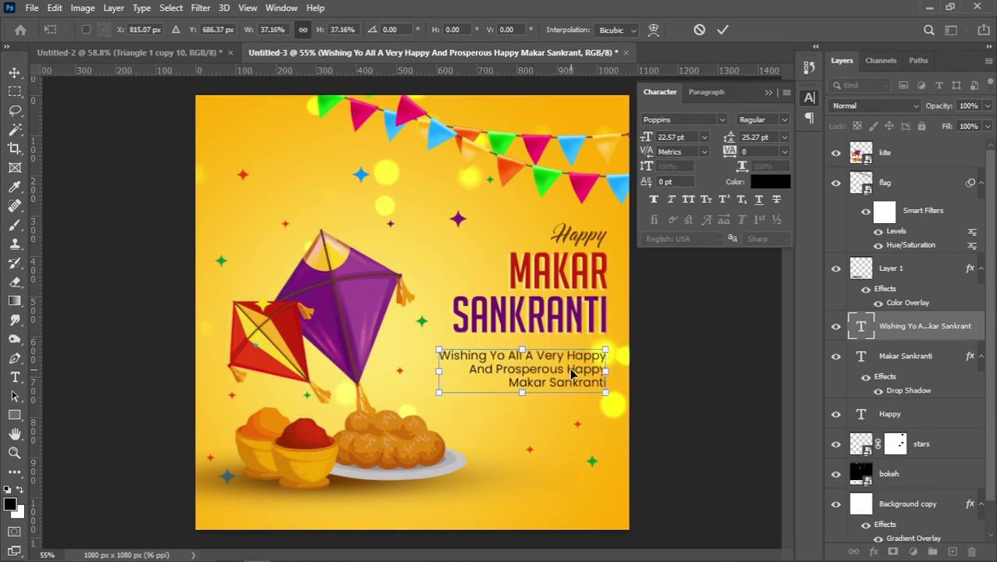
pyautogui.press('Return')
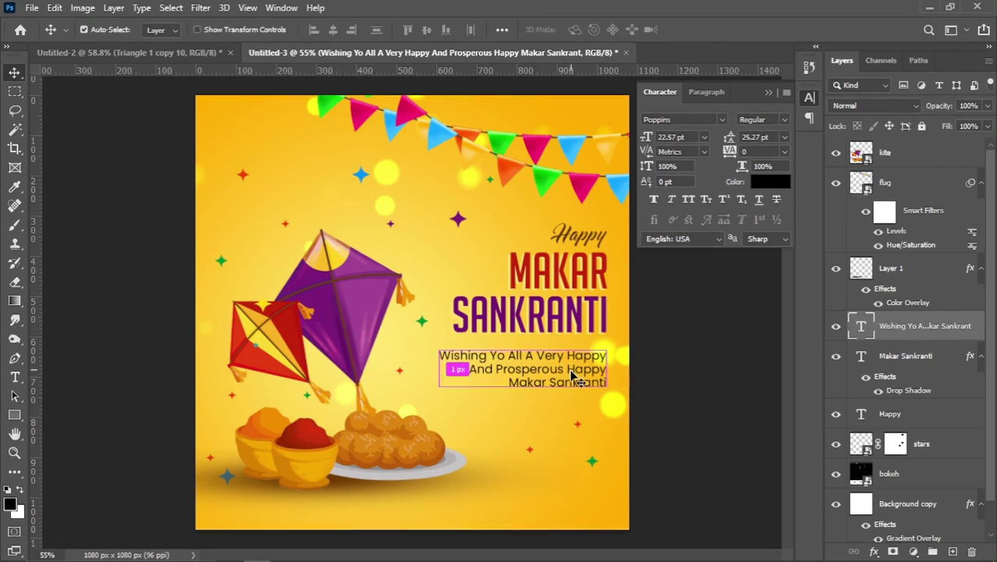
pyautogui.hotkey('ctrl', 't')
pyautogui.moveTo(439, 386); pyautogui.dragTo(433, 386)
pyautogui.press('Return')
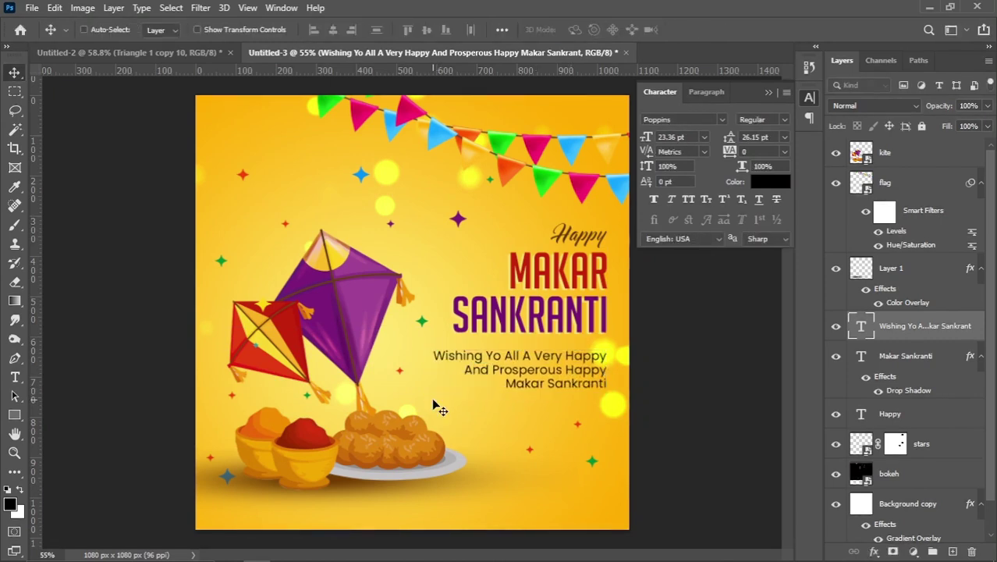
# - Place cloud.png above the bokeh layer, shrunk to about 33% behind the purple kite's top
pyautogui.rightClick(432, 376)
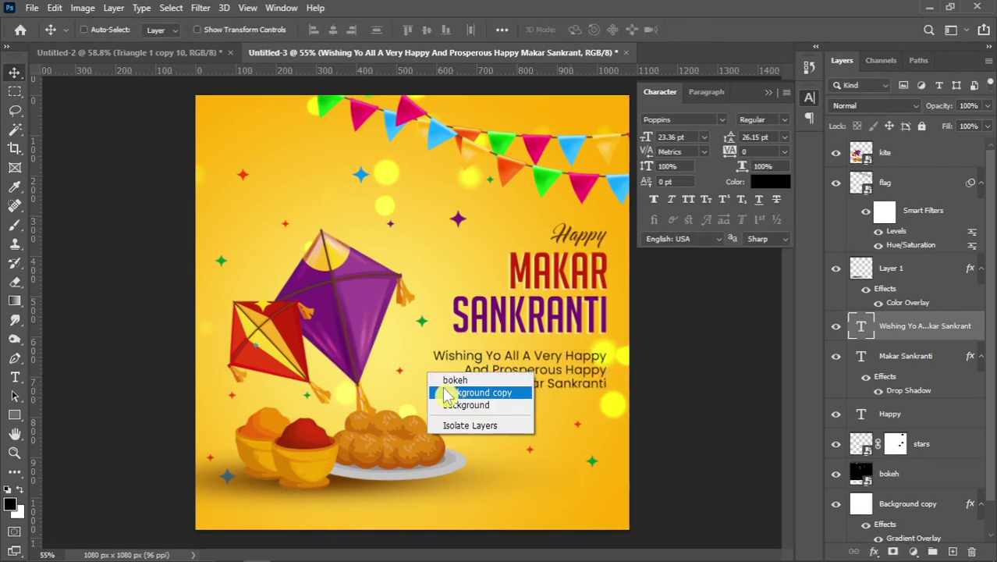
pyautogui.click(448, 393)
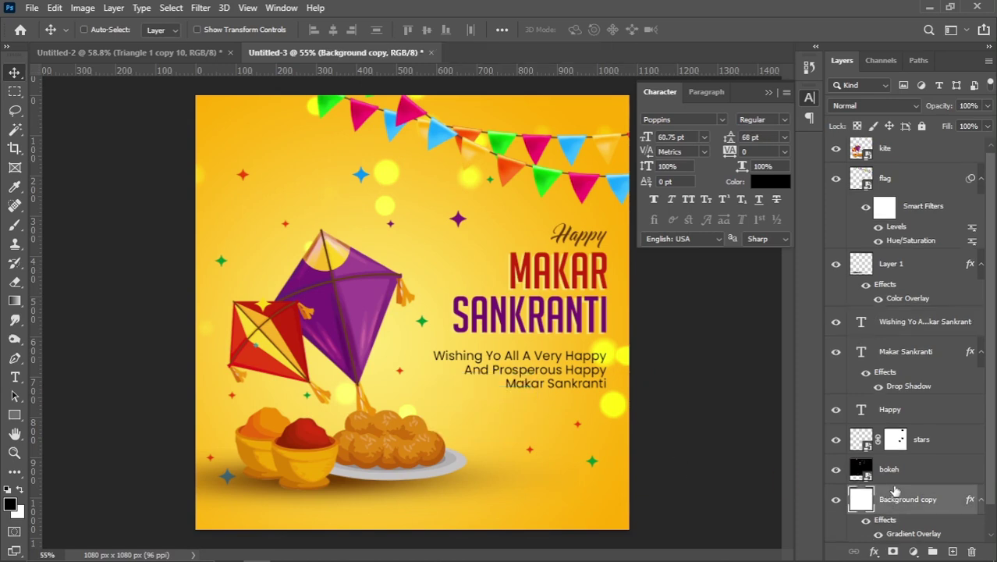
pyautogui.click(902, 474)
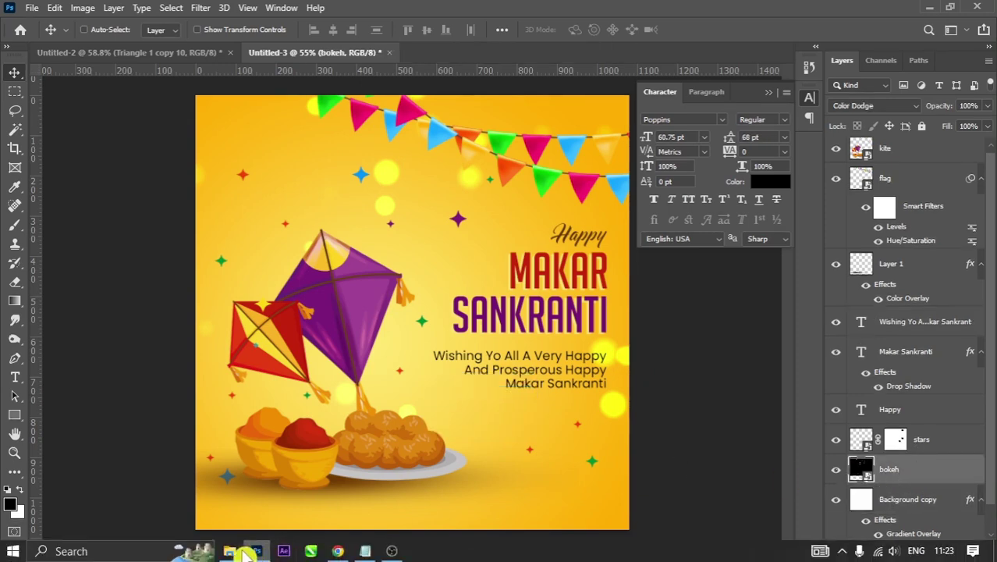
pyautogui.click(229, 551)
pyautogui.moveTo(348, 173); pyautogui.dragTo(328, 546)
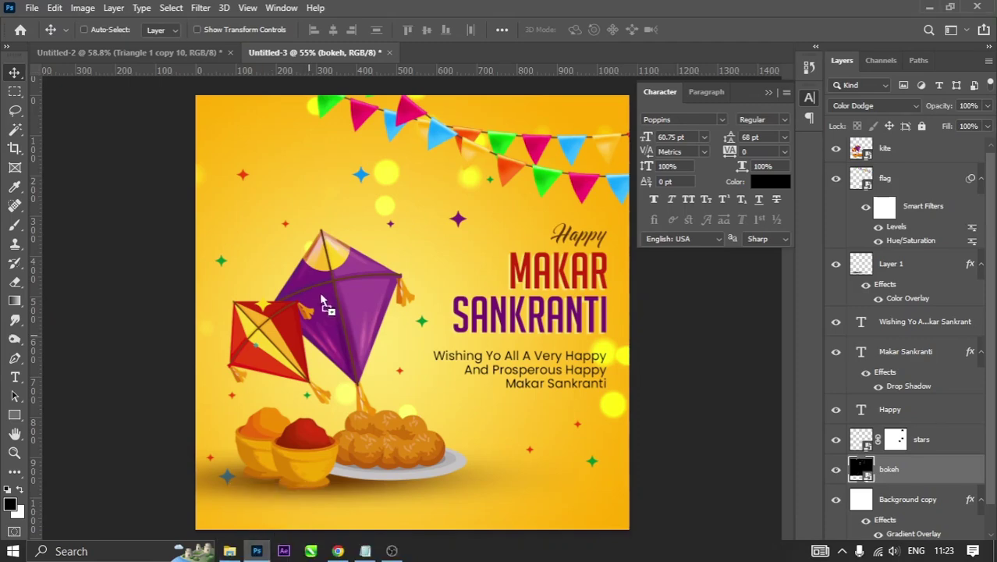
pyautogui.moveTo(328, 546); pyautogui.dragTo(326, 285)
pyautogui.moveTo(630, 424)
pyautogui.mouseDown()
pyautogui.moveTo(341, 274)
pyautogui.moveTo(323, 282)
pyautogui.mouseUp()
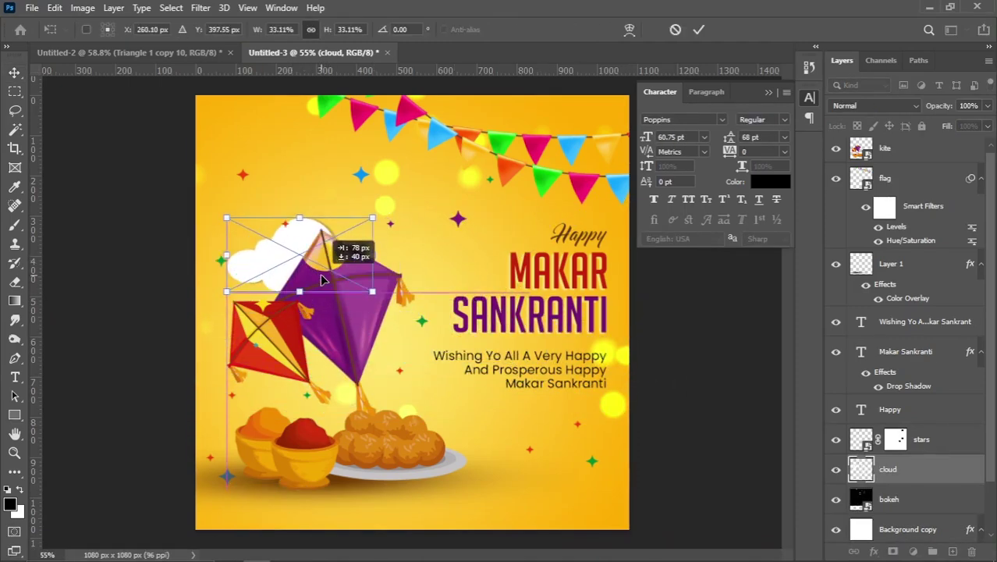
pyautogui.press('Return')
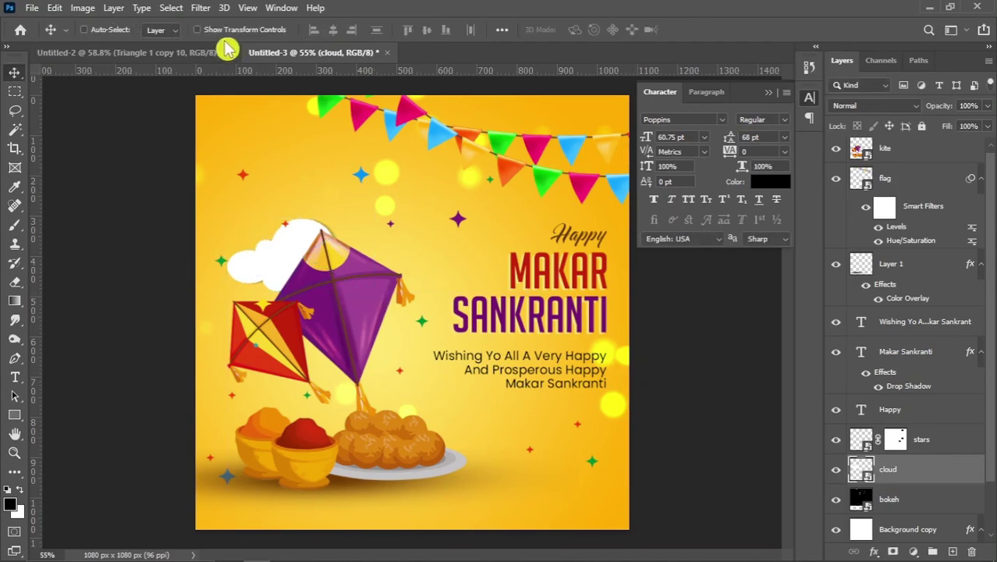
pyautogui.click(201, 8)
pyautogui.moveTo(209, 195)
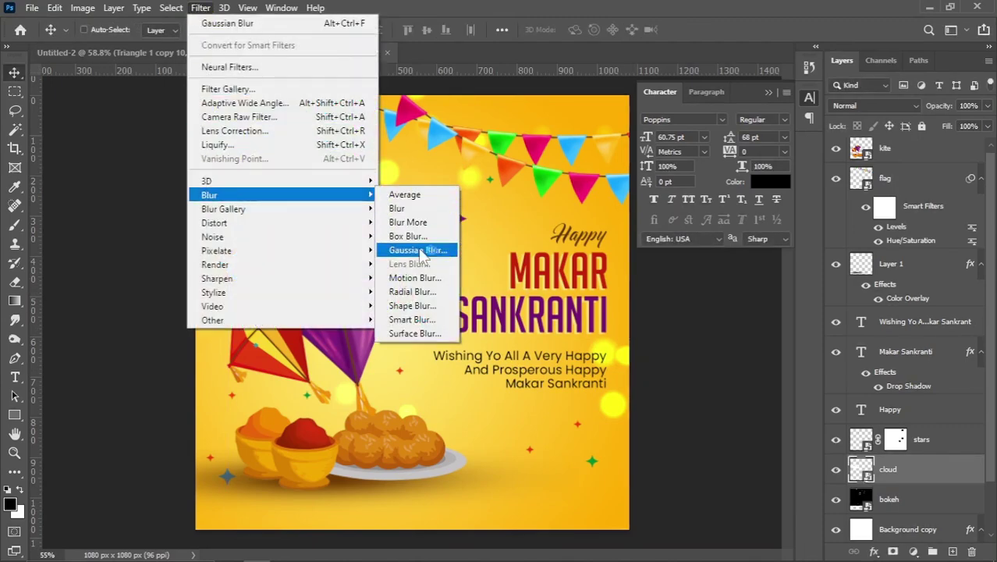
# - Apply a Gaussian blur to the cloud and shrink it
pyautogui.click(418, 250)
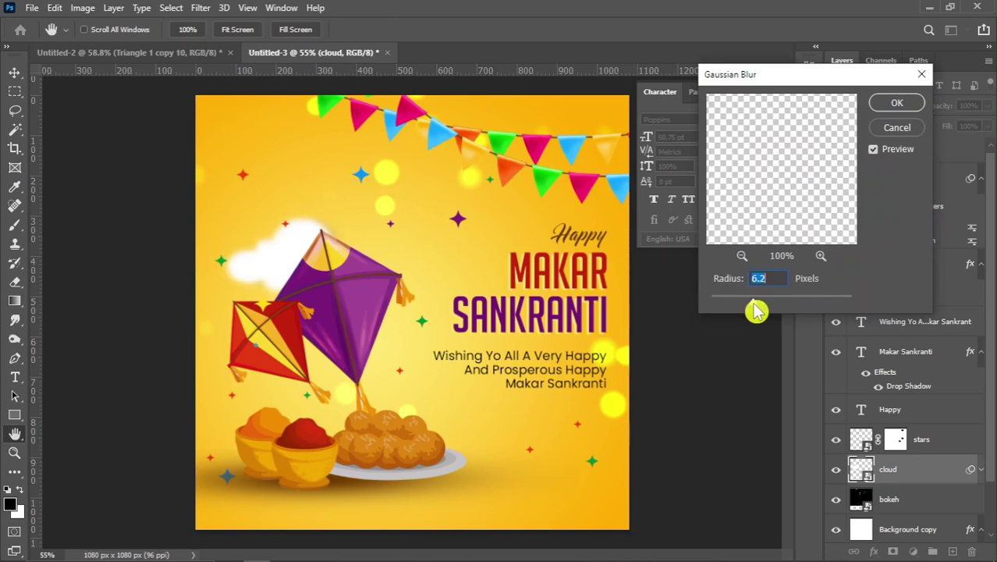
pyautogui.click(883, 104)
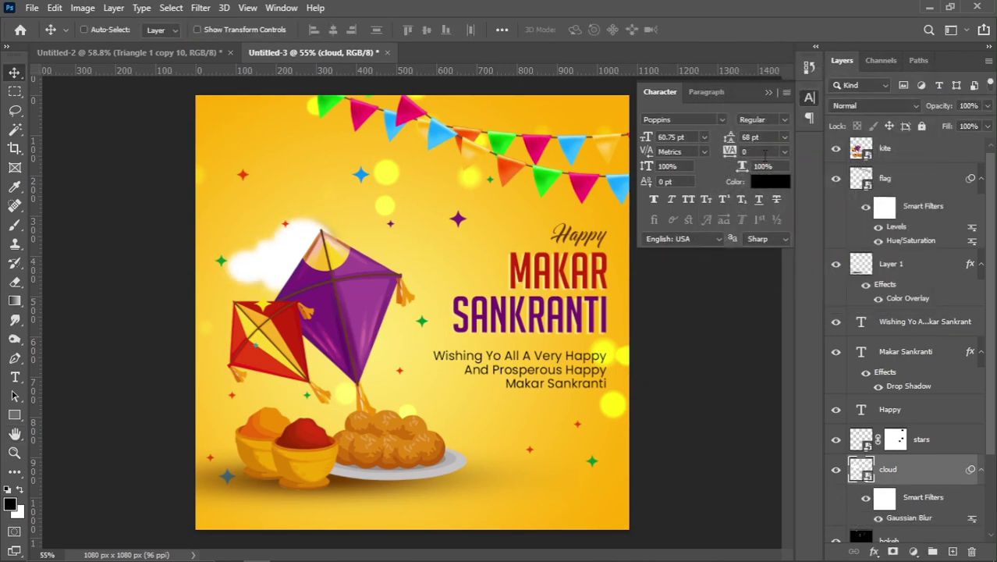
pyautogui.click(769, 93)
pyautogui.hotkey('ctrl', 't')
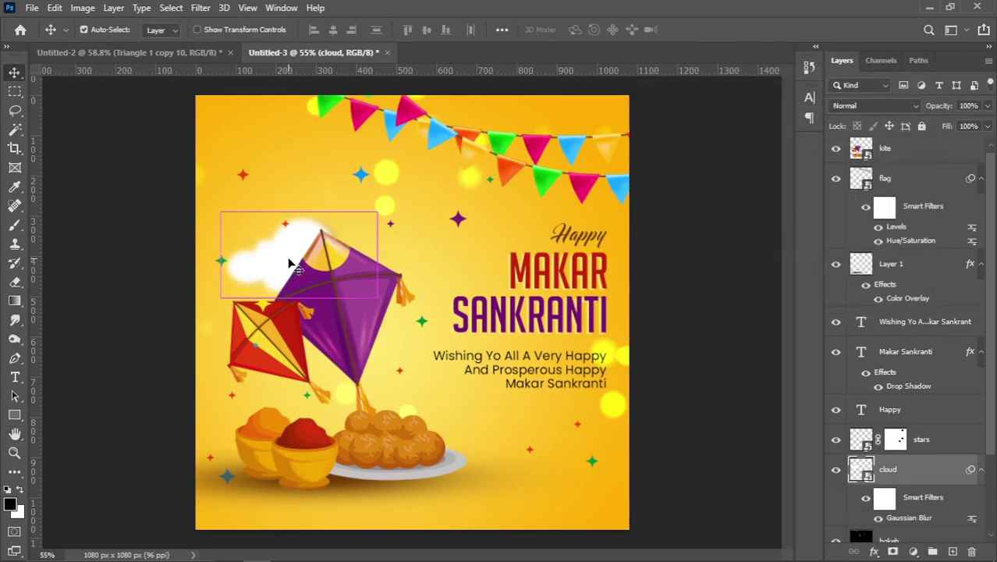
pyautogui.press('Return')
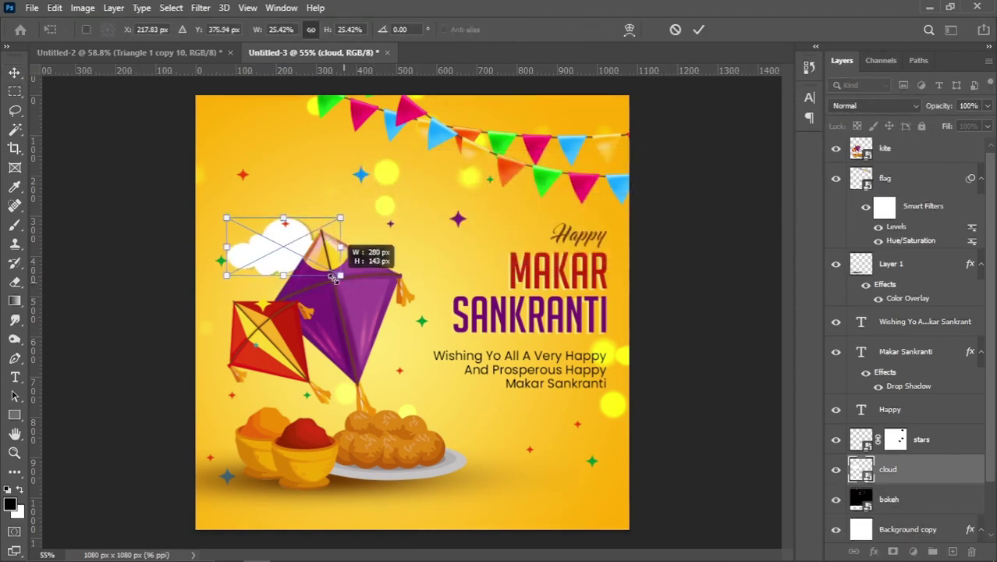
pyautogui.moveTo(372, 290); pyautogui.dragTo(277, 258)
pyautogui.press('Return')
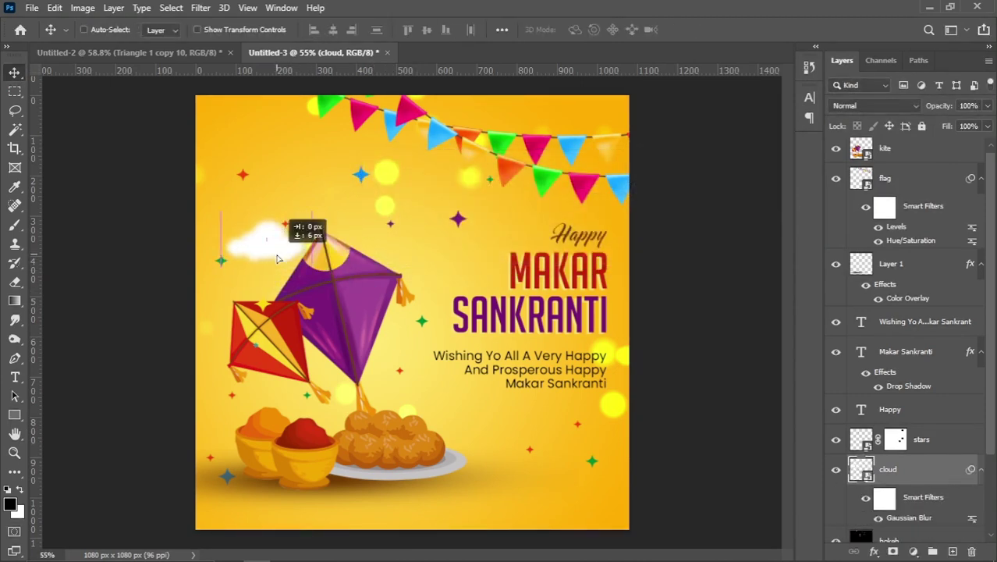
# - Duplicate the cloud and place the resized copy right of the purple kite
pyautogui.moveTo(928, 498)
pyautogui.mouseDown()
pyautogui.moveTo(930, 532)
pyautogui.moveTo(953, 552)
pyautogui.mouseUp()
pyautogui.moveTo(281, 252); pyautogui.dragTo(451, 328)
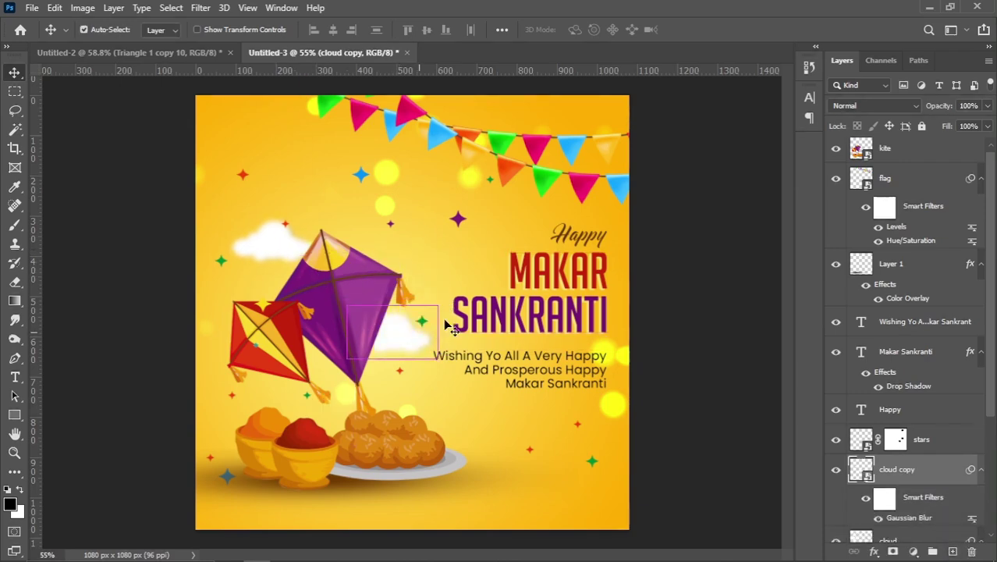
pyautogui.hotkey('ctrl', 't')
pyautogui.click(508, 229)
pyautogui.moveTo(441, 307); pyautogui.dragTo(448, 303)
pyautogui.press('Return')
pyautogui.hotkey('ctrl', 'f')
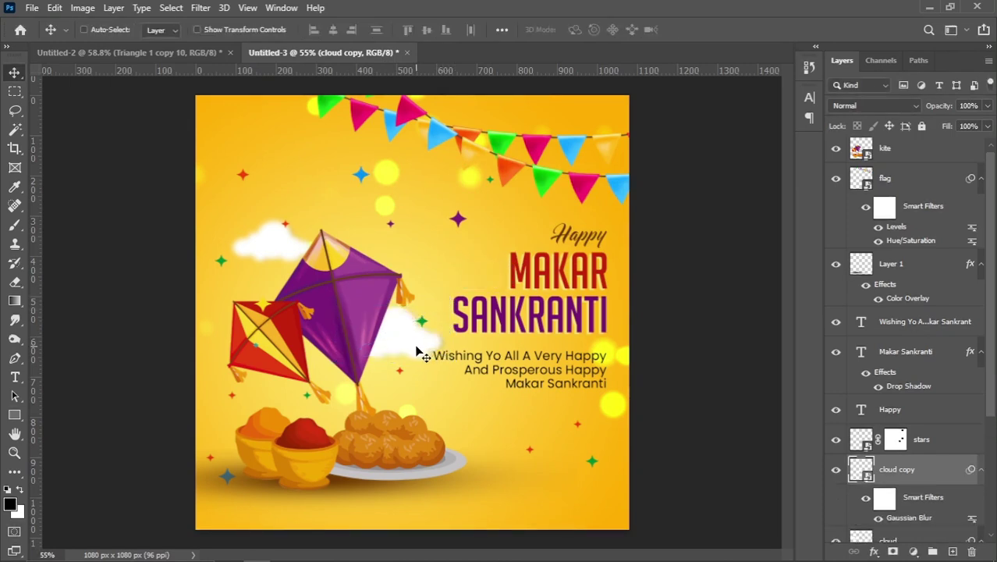
# - Raise the kites and sweets plate artwork slightly, then reselect the cloud and cloud copy layers
pyautogui.rightClick(349, 311)
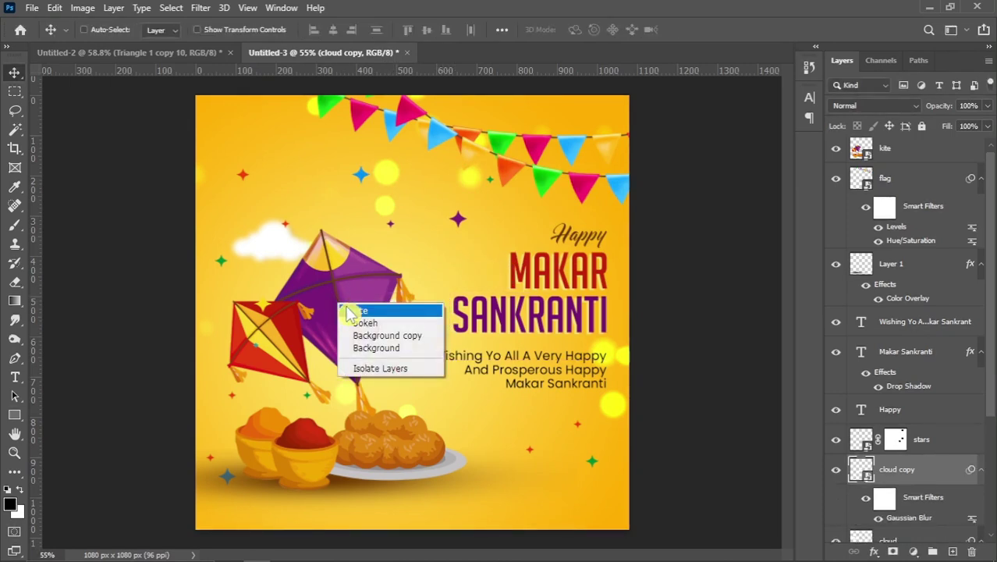
pyautogui.click(352, 312)
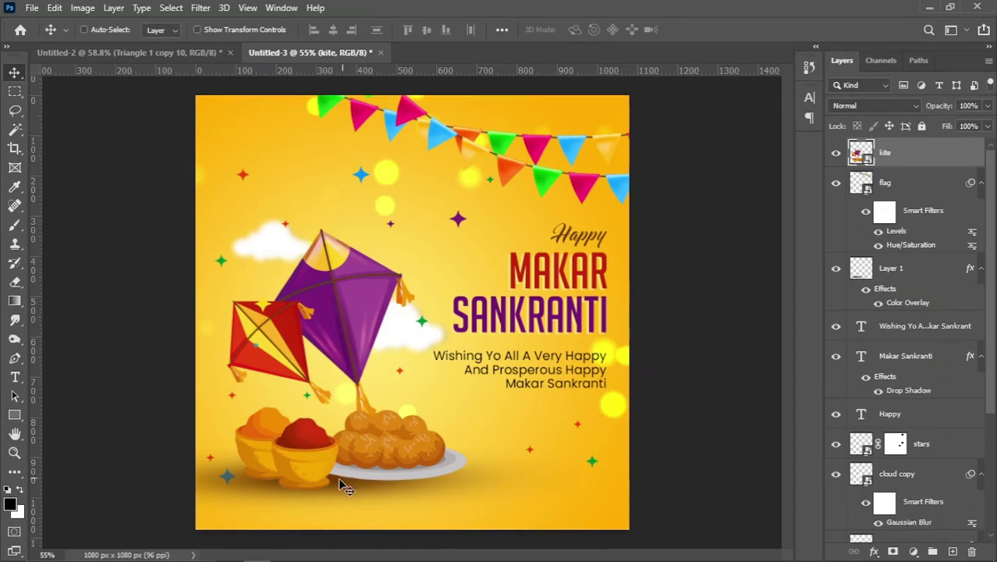
pyautogui.rightClick(337, 479)
pyautogui.click(359, 490)
pyautogui.moveTo(369, 460); pyautogui.dragTo(368, 451)
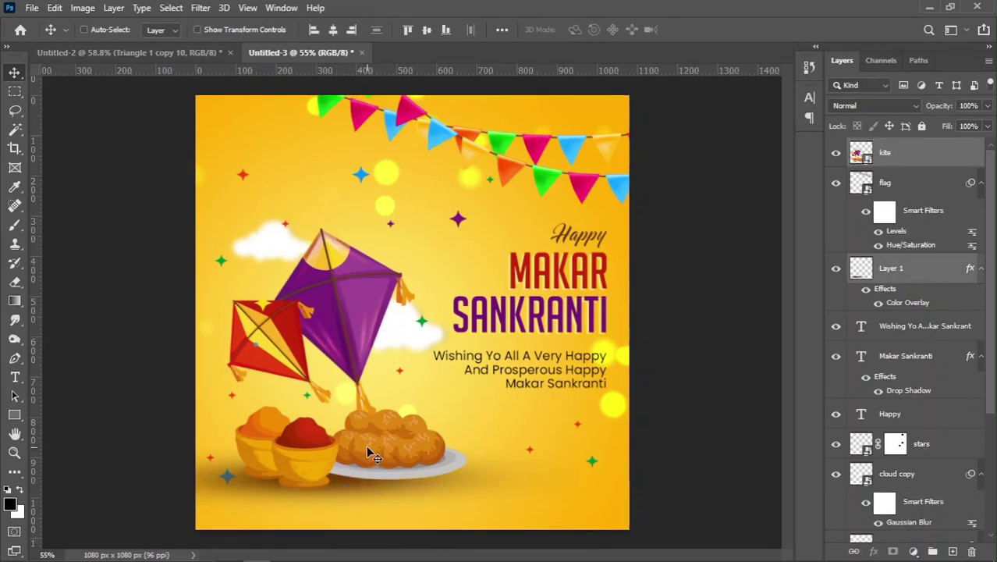
pyautogui.rightClick(273, 244)
pyautogui.click(295, 251)
pyautogui.rightClick(400, 327)
pyautogui.click(407, 334)
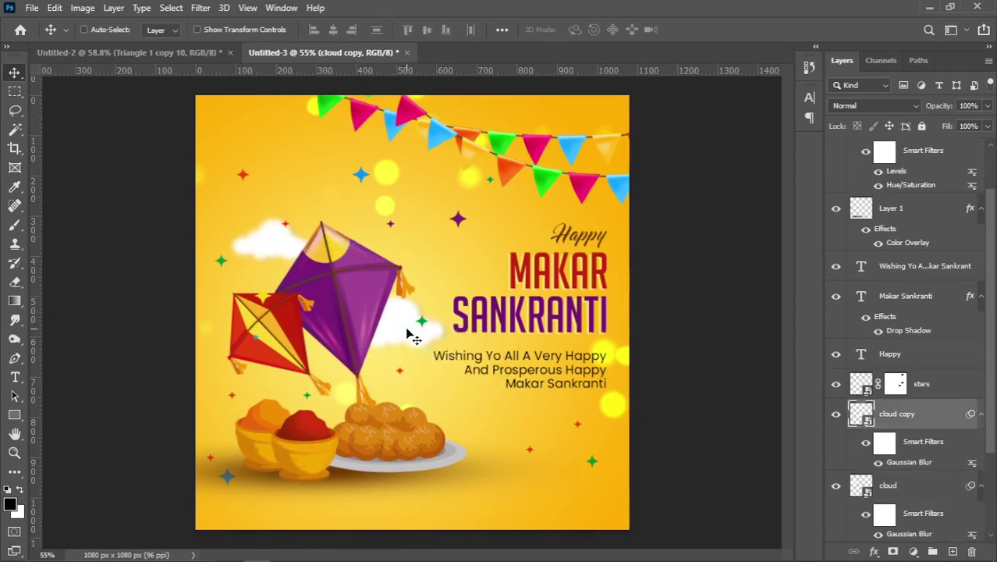
pyautogui.scroll(2, 950, 219)
# - Draw a purple-filled shape rectangle band across the bottom of the poster
pyautogui.click(930, 158)
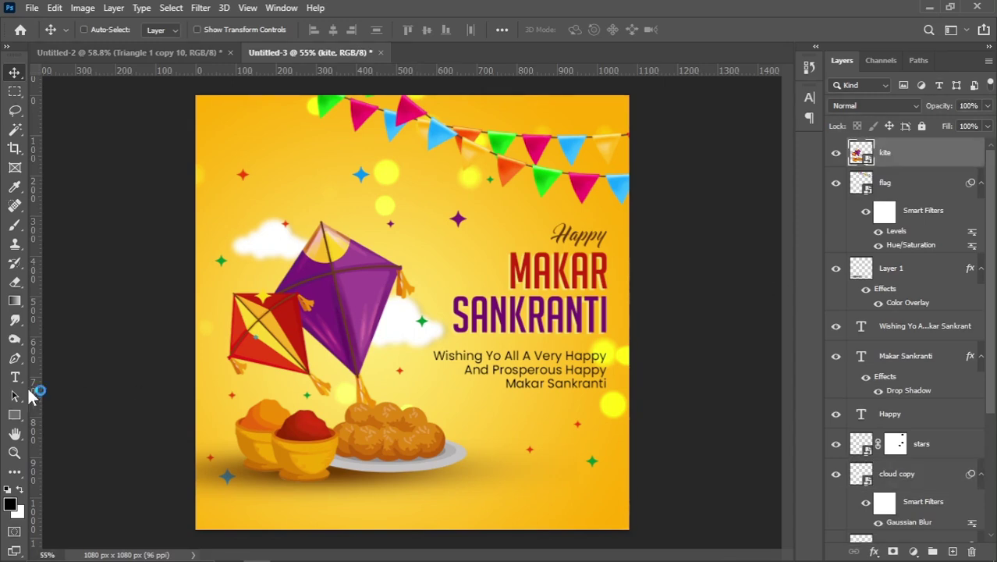
pyautogui.click(16, 419)
pyautogui.click(63, 412)
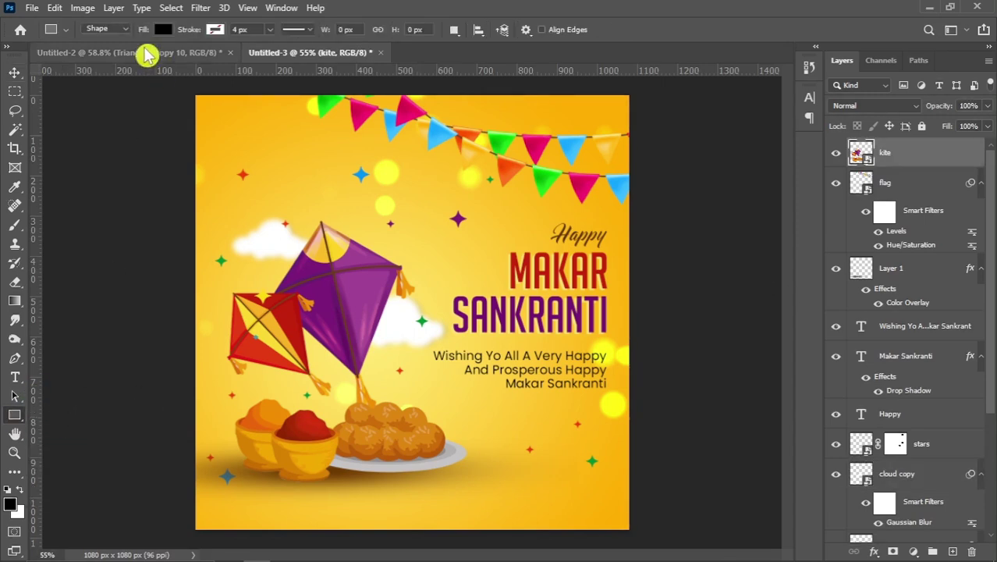
pyautogui.click(100, 31)
pyautogui.click(110, 43)
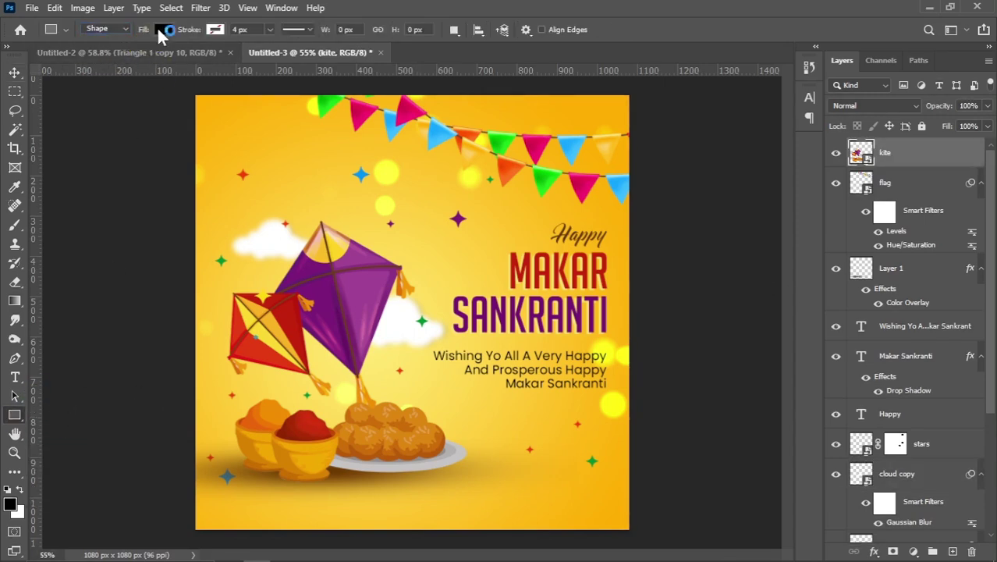
pyautogui.click(161, 32)
pyautogui.click(163, 32)
pyautogui.hotkey('ctrl', '+')
pyautogui.scroll(-2, 218, 468)
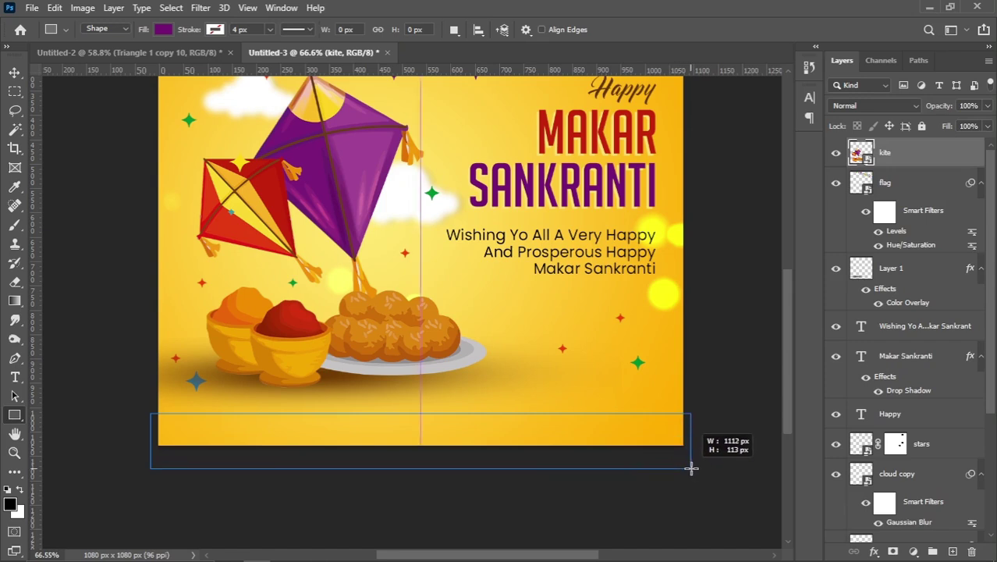
pyautogui.moveTo(150, 413); pyautogui.dragTo(692, 468)
# - Duplicate the band, recolour the original white, and shift it up as a thin edge line
pyautogui.click(14, 76)
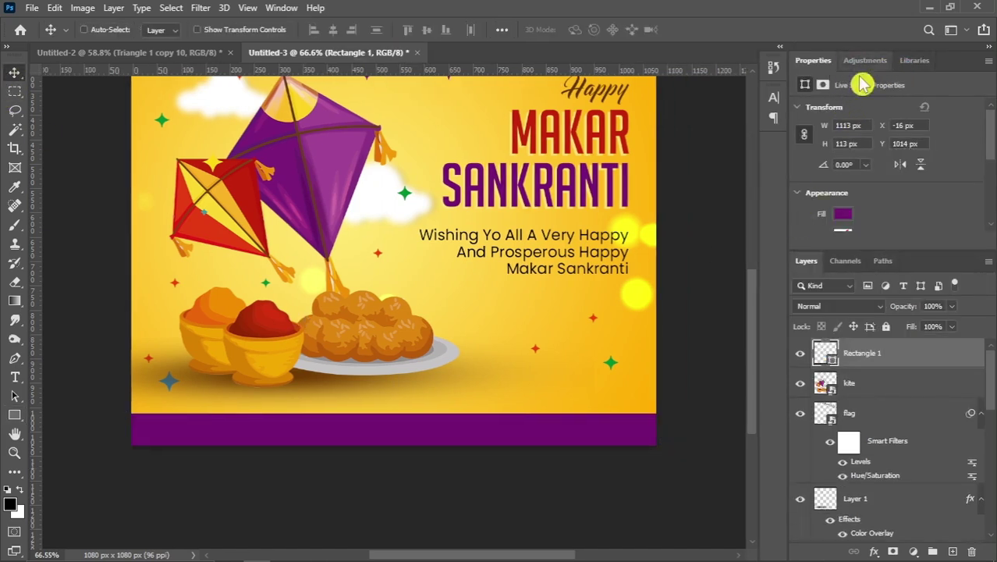
pyautogui.moveTo(901, 357); pyautogui.dragTo(932, 552)
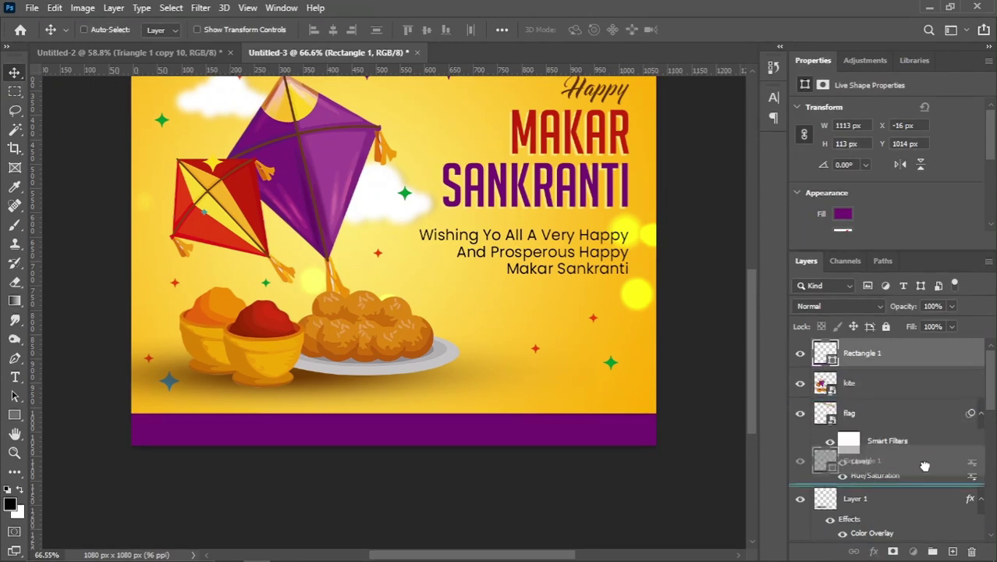
pyautogui.click(888, 385)
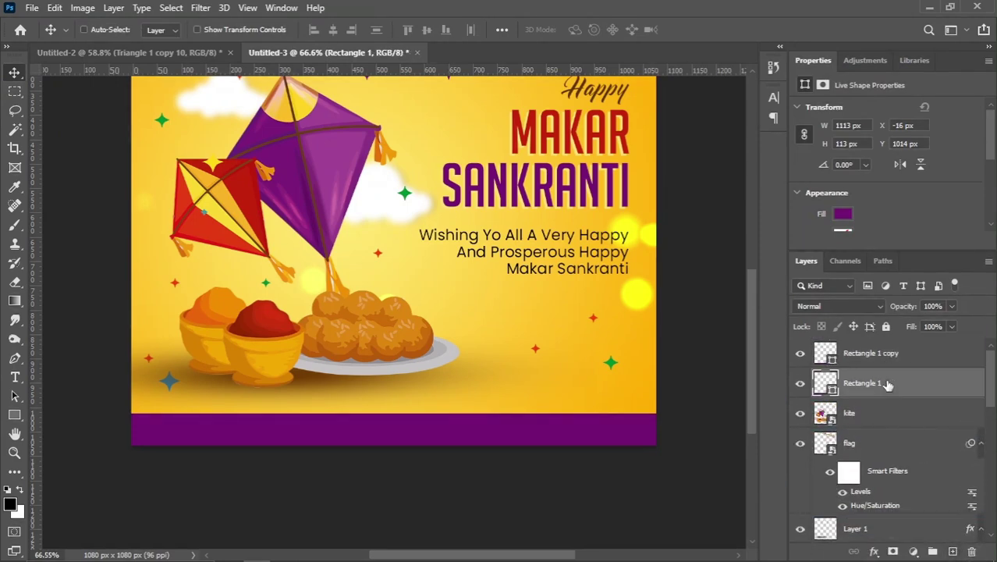
pyautogui.doubleClick(819, 385)
pyautogui.click(614, 298)
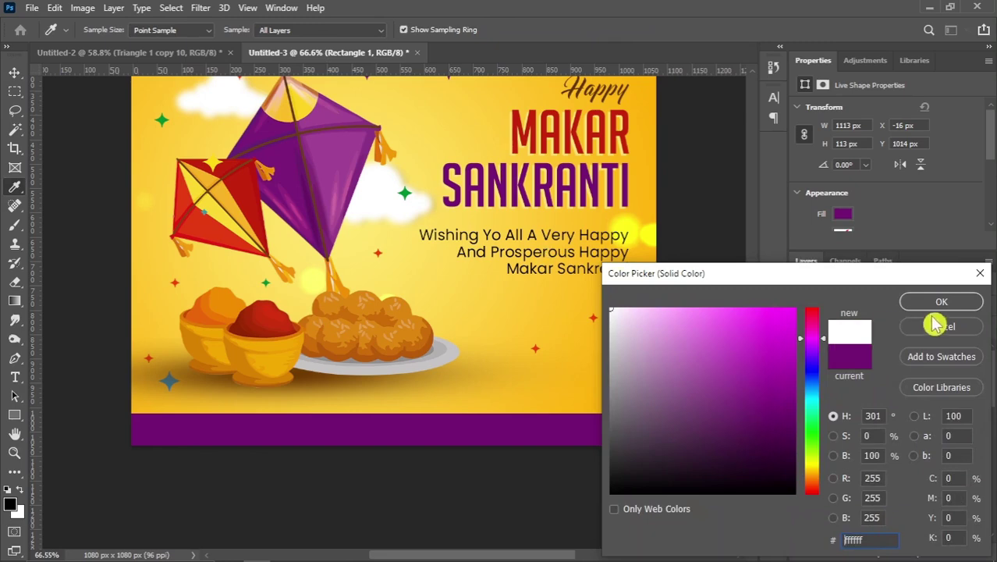
pyautogui.click(940, 299)
pyautogui.moveTo(576, 431); pyautogui.dragTo(578, 425)
pyautogui.press('Down')
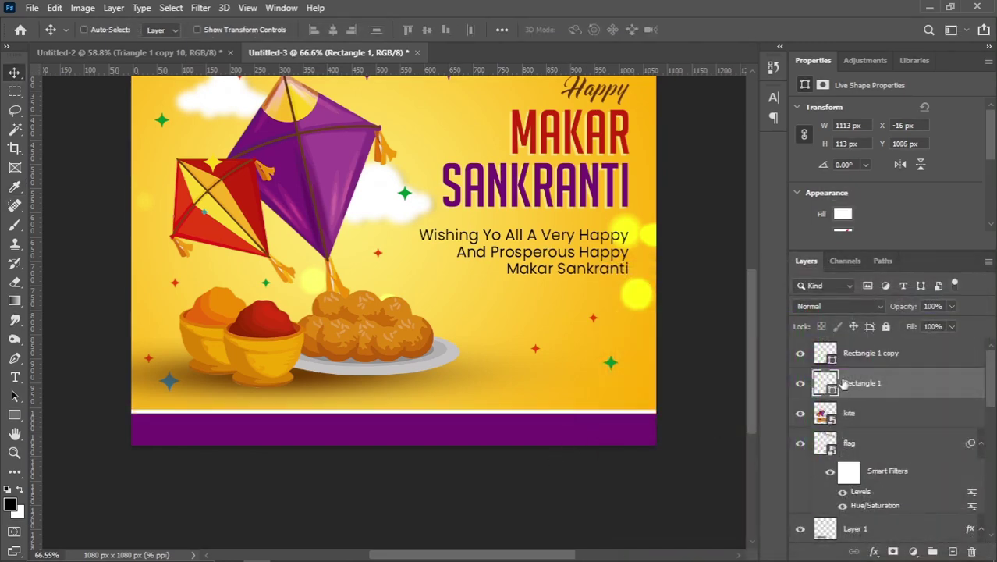
pyautogui.click(868, 359)
pyautogui.click(229, 555)
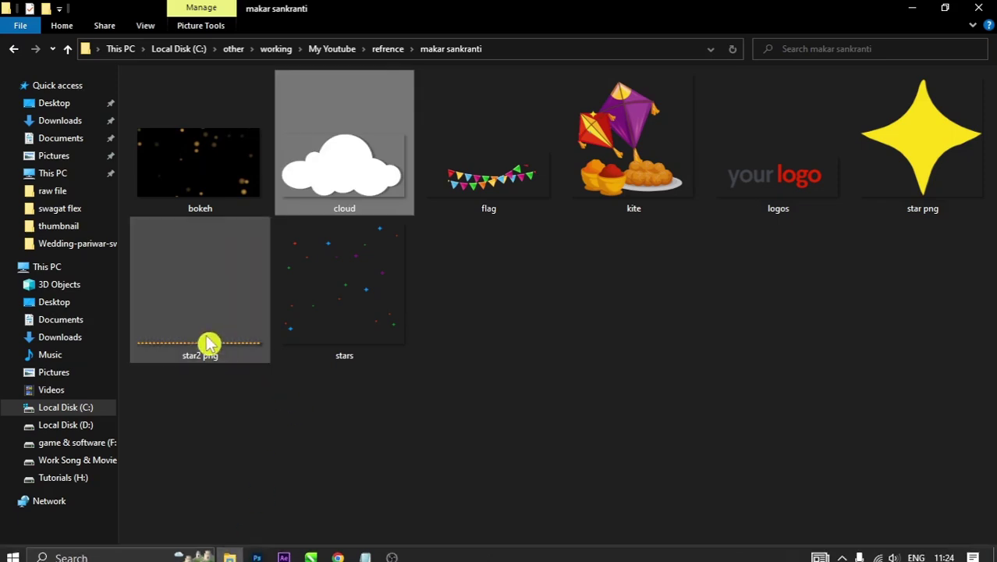
# - Place star2 png as a row of yellow triangles along the purple band at 78.64% scale
pyautogui.moveTo(208, 343); pyautogui.dragTo(261, 433)
pyautogui.moveTo(226, 335)
pyautogui.mouseDown()
pyautogui.moveTo(292, 554)
pyautogui.moveTo(416, 374)
pyautogui.mouseUp()
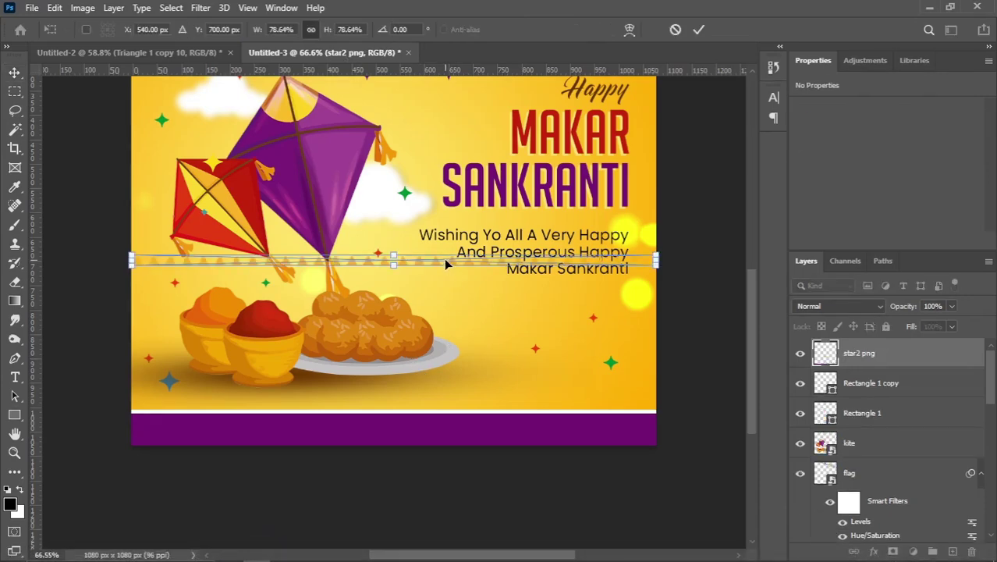
pyautogui.moveTo(446, 266); pyautogui.dragTo(447, 435)
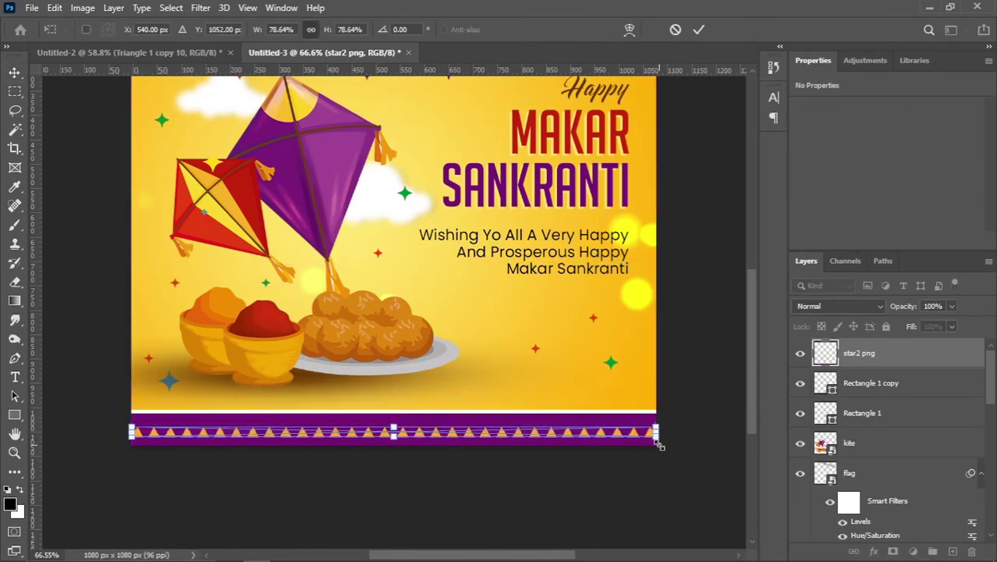
pyautogui.moveTo(658, 443); pyautogui.dragTo(647, 440)
pyautogui.press('Return')
pyautogui.hotkey('ctrl', '0')
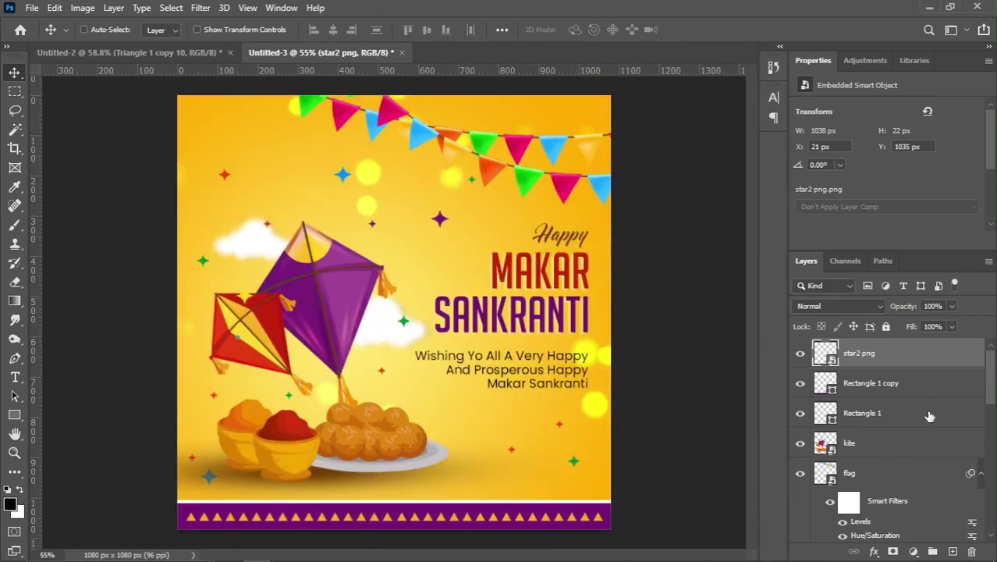
# - Place the logos image at the poster's top-left, scaled down to a small 'your logo' mark
pyautogui.click(243, 550)
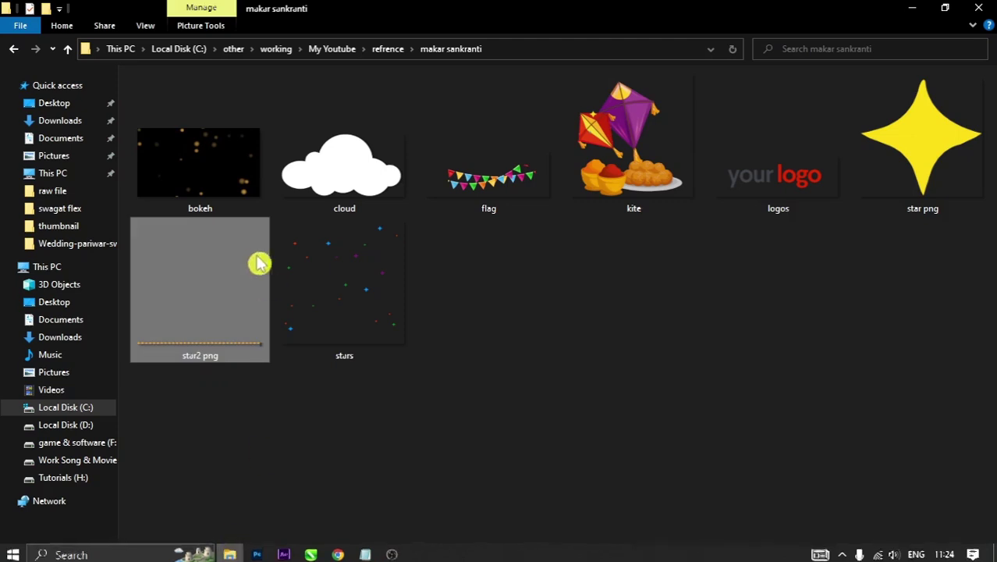
pyautogui.moveTo(778, 141)
pyautogui.mouseDown()
pyautogui.moveTo(257, 556)
pyautogui.moveTo(421, 284)
pyautogui.moveTo(312, 133)
pyautogui.mouseUp()
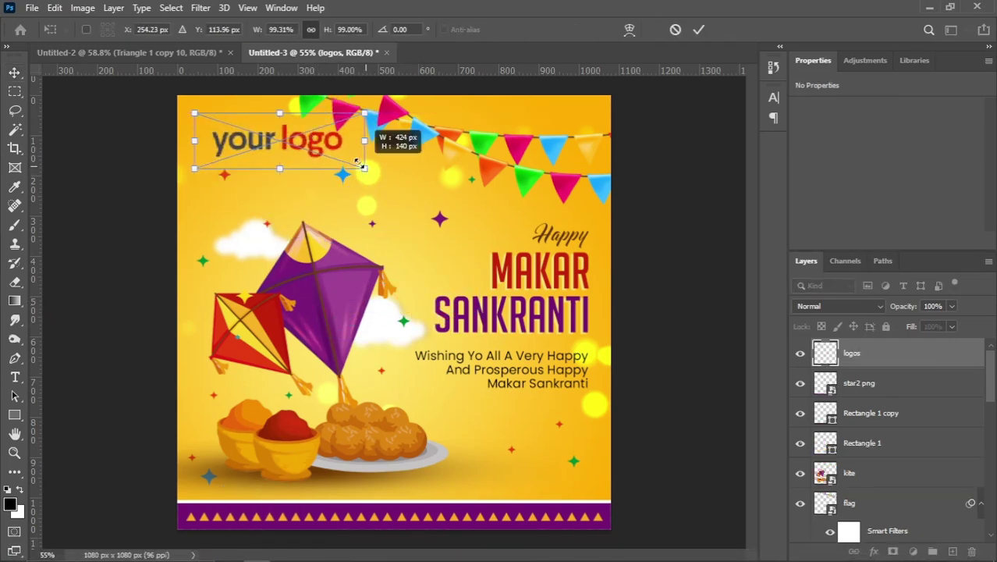
pyautogui.moveTo(365, 165); pyautogui.dragTo(235, 123)
pyautogui.press('Return')
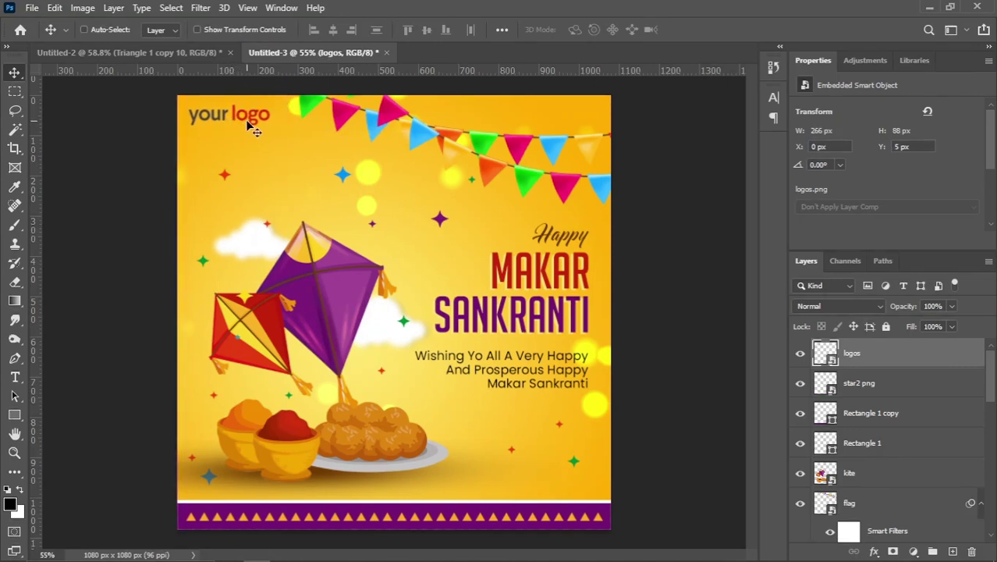
pyautogui.rightClick(338, 264)
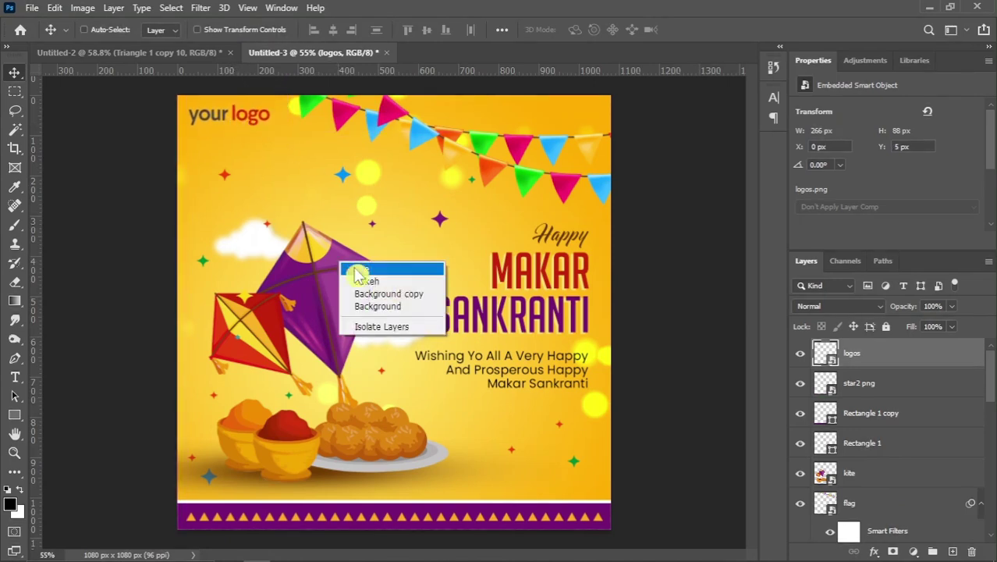
pyautogui.click(355, 277)
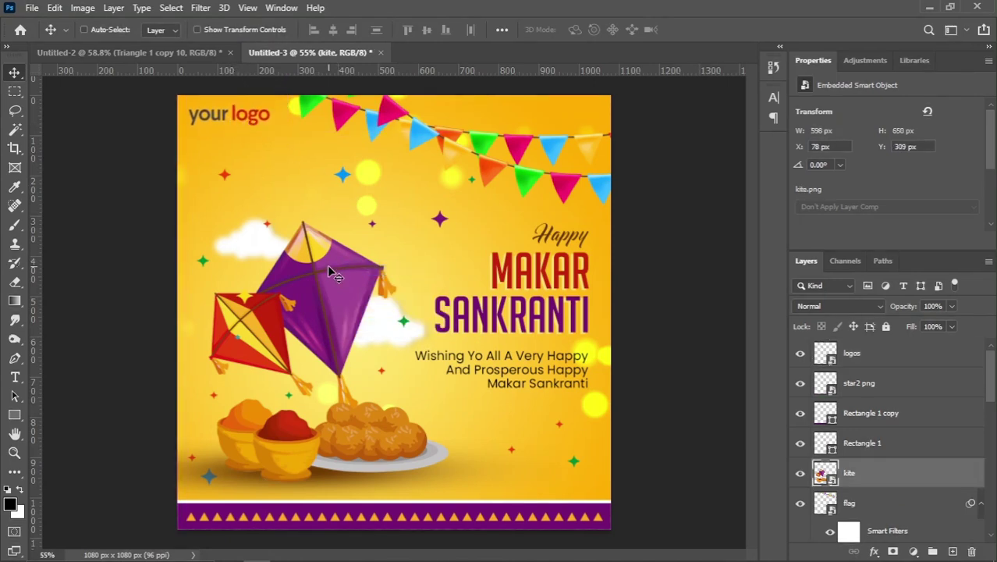
pyautogui.click(258, 552)
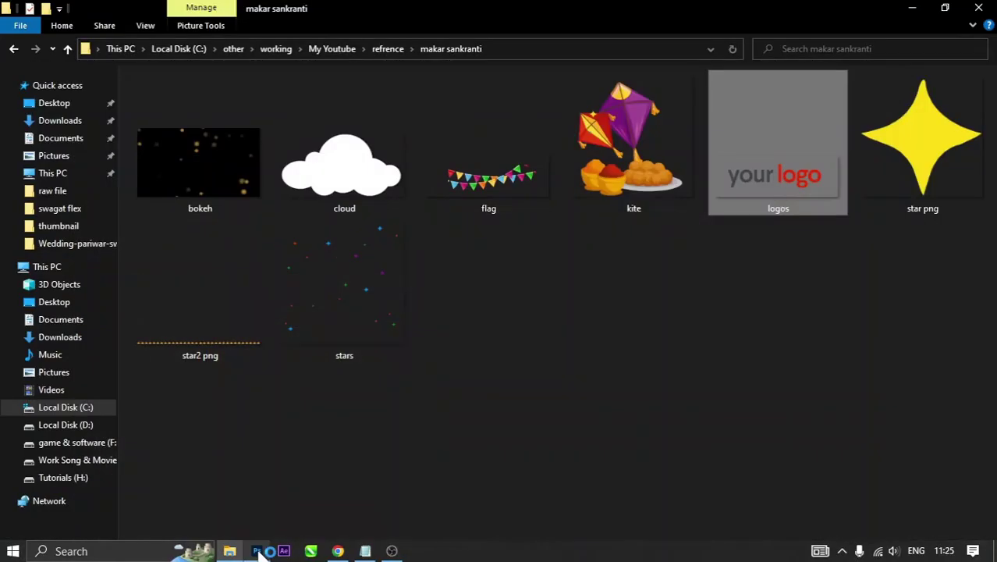
pyautogui.click(259, 551)
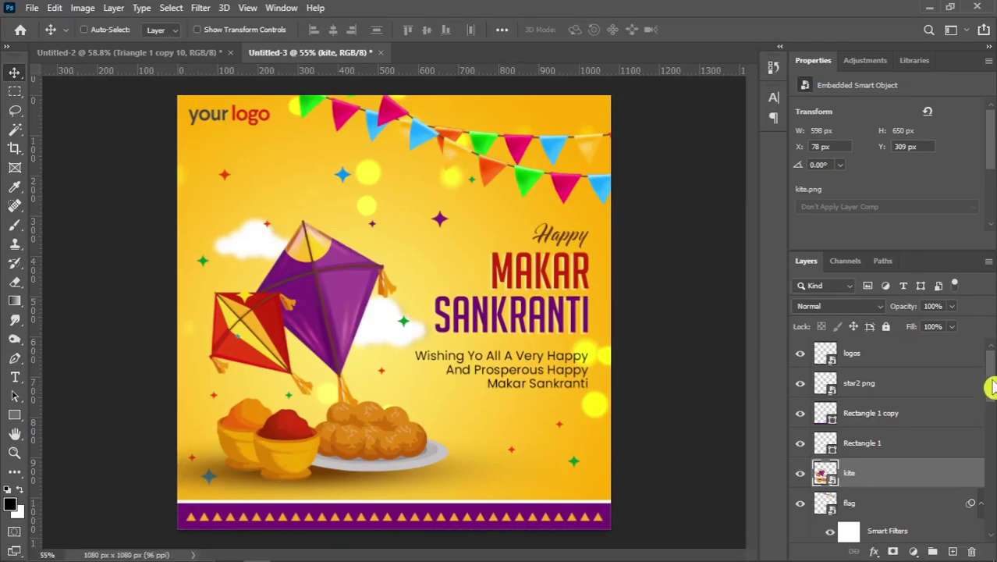
# - Add a Levels adjustment above the logos layer, moving the white point slightly left
pyautogui.click(878, 358)
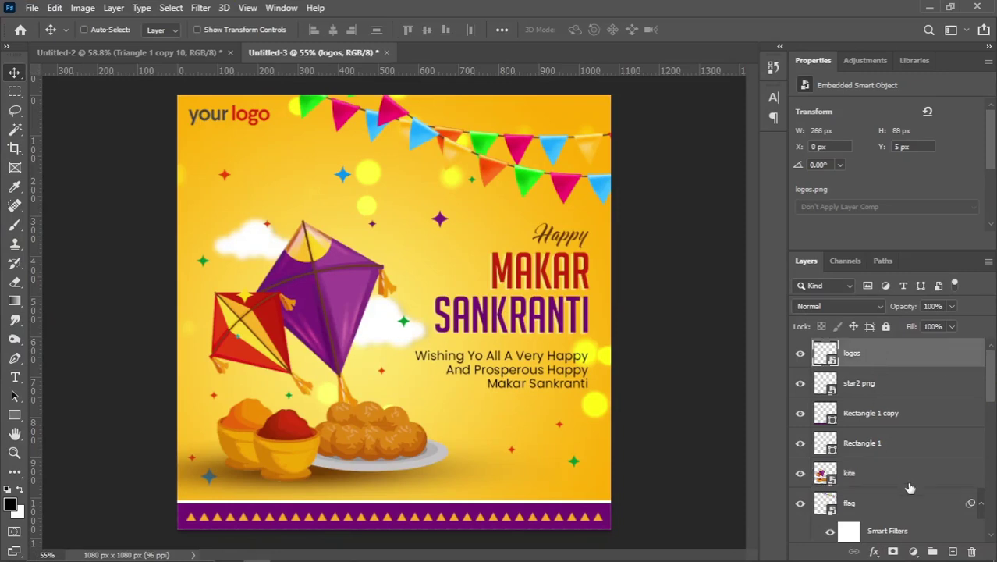
pyautogui.click(912, 552)
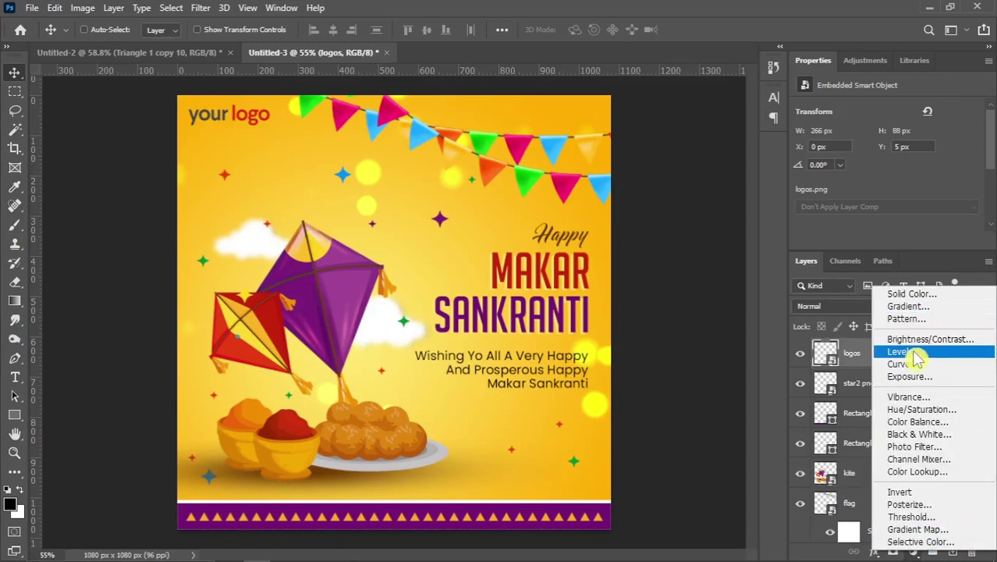
pyautogui.click(904, 352)
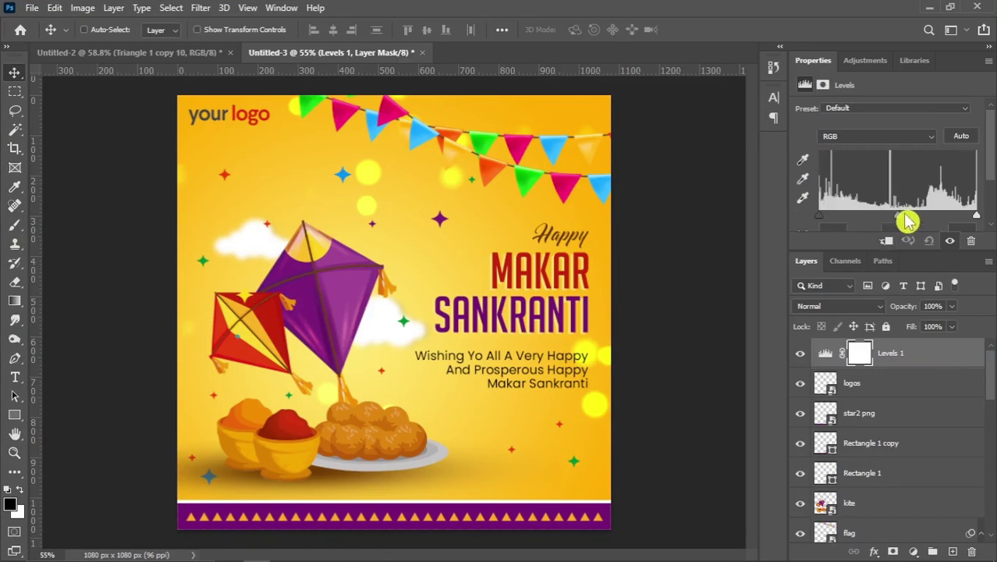
pyautogui.moveTo(971, 218); pyautogui.dragTo(970, 222)
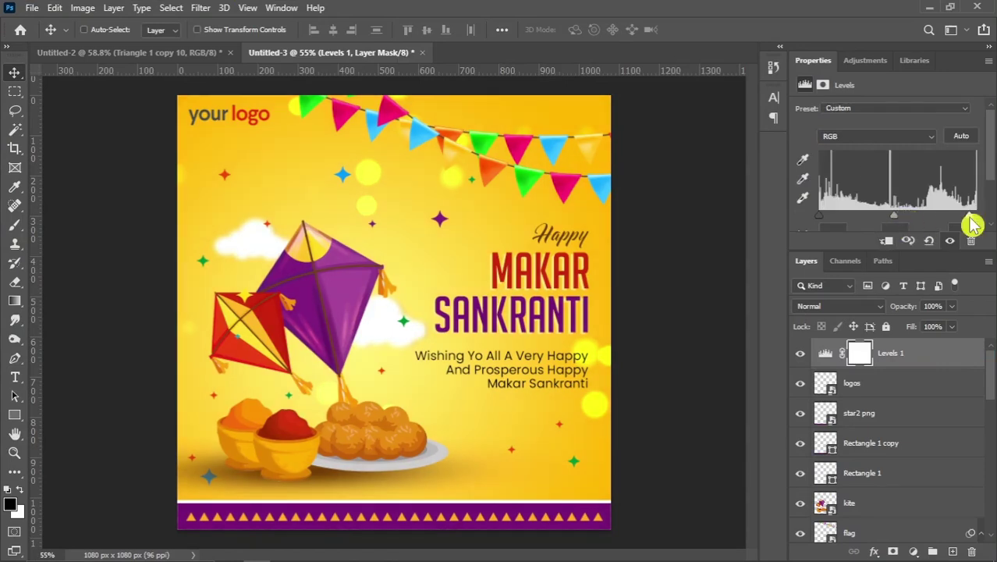
pyautogui.click(15, 377)
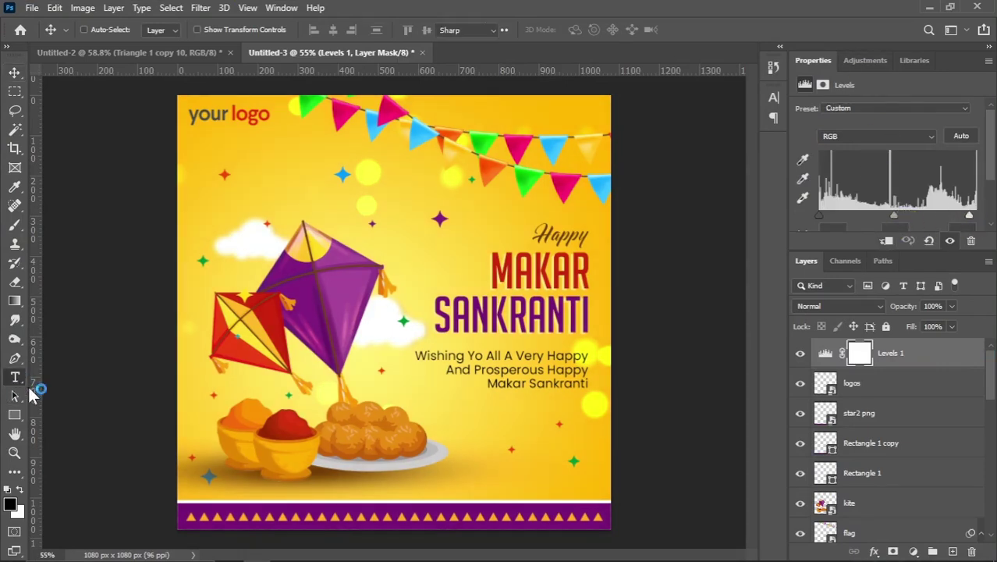
# - Add the text 'CONTACT US: 000-123-456' above the footer in SemiBold brown
pyautogui.click(348, 489)
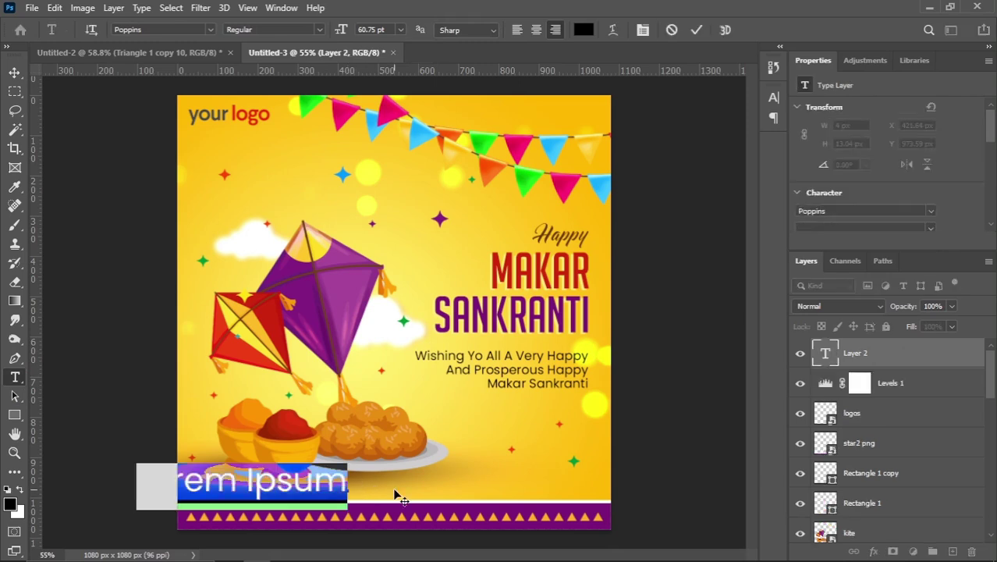
pyautogui.write('CONTAC')
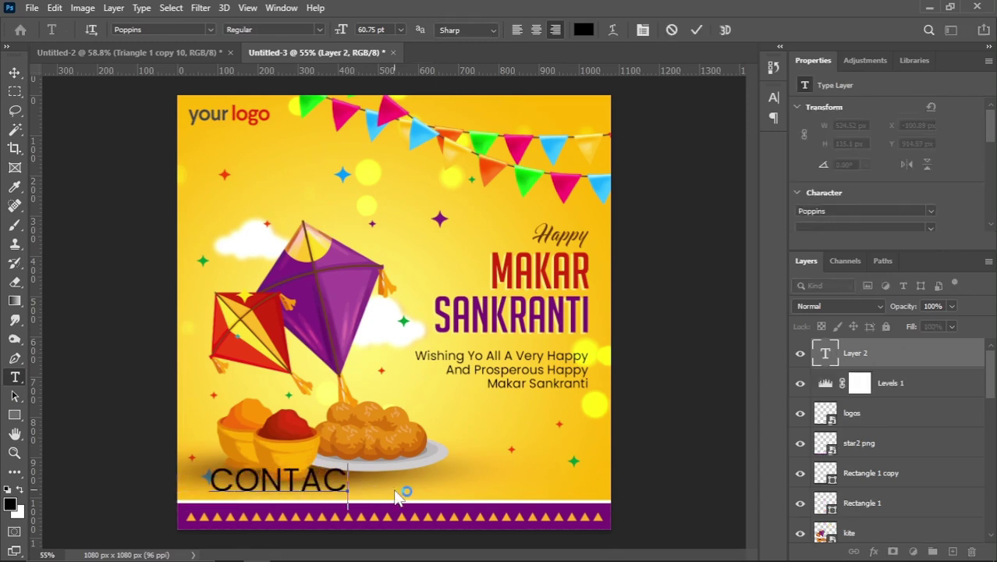
pyautogui.write('T US')
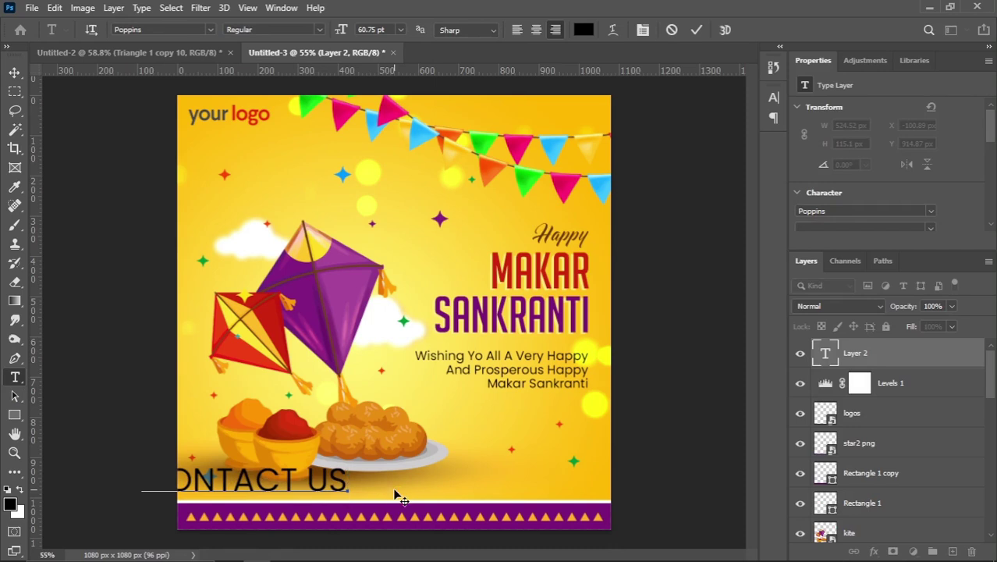
pyautogui.write(': 00')
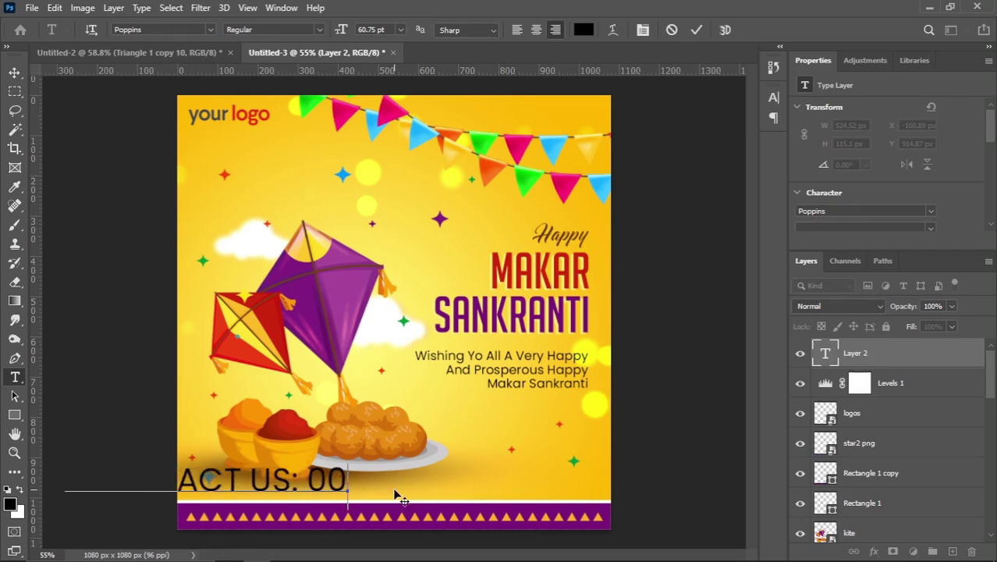
pyautogui.write('0-123')
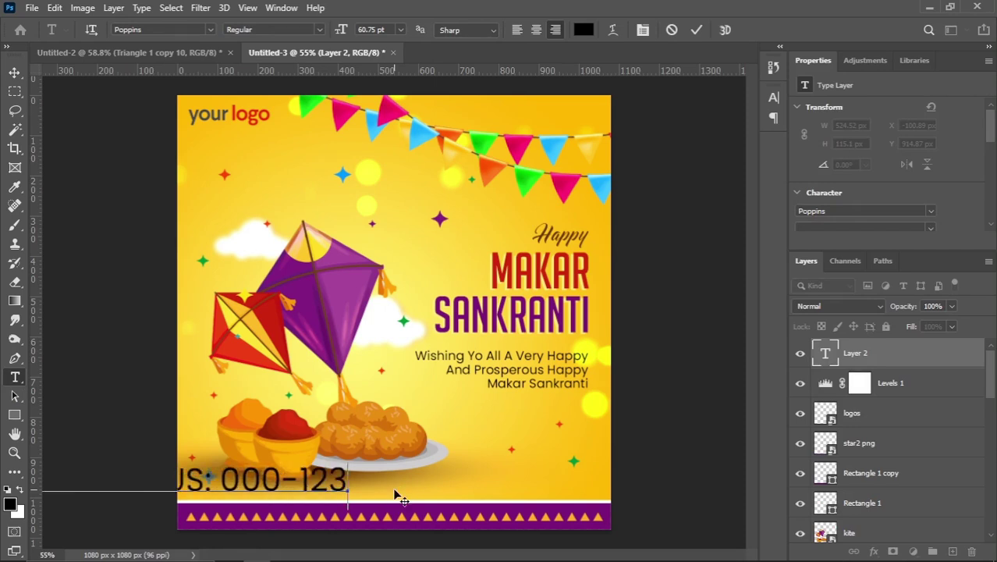
pyautogui.write('-456')
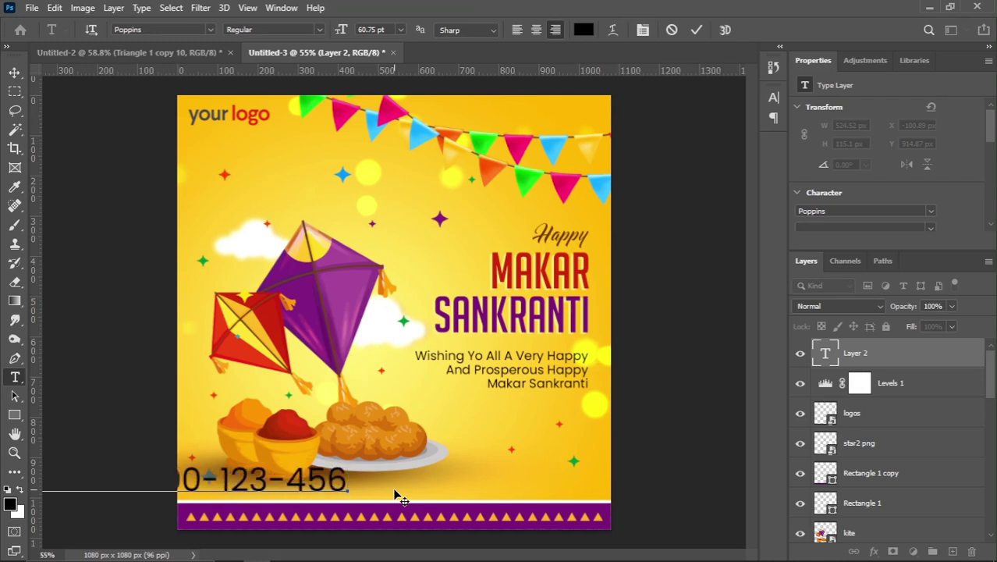
pyautogui.click(14, 76)
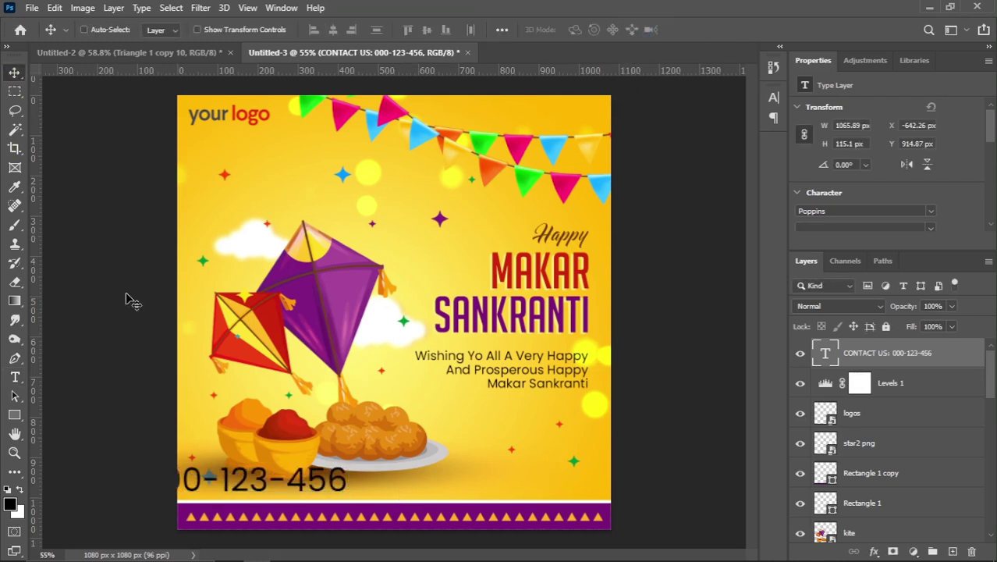
pyautogui.click(14, 379)
pyautogui.click(643, 31)
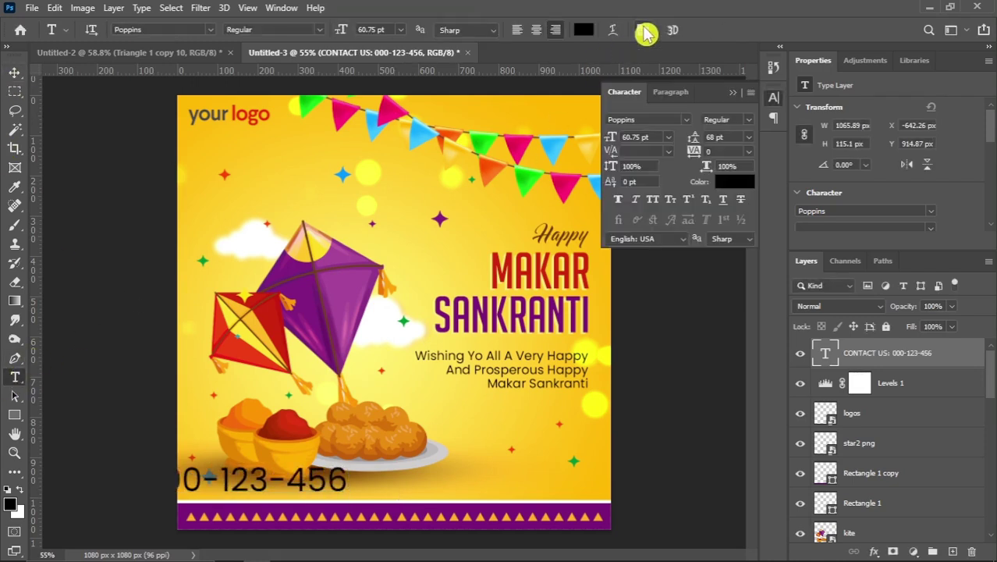
pyautogui.click(743, 119)
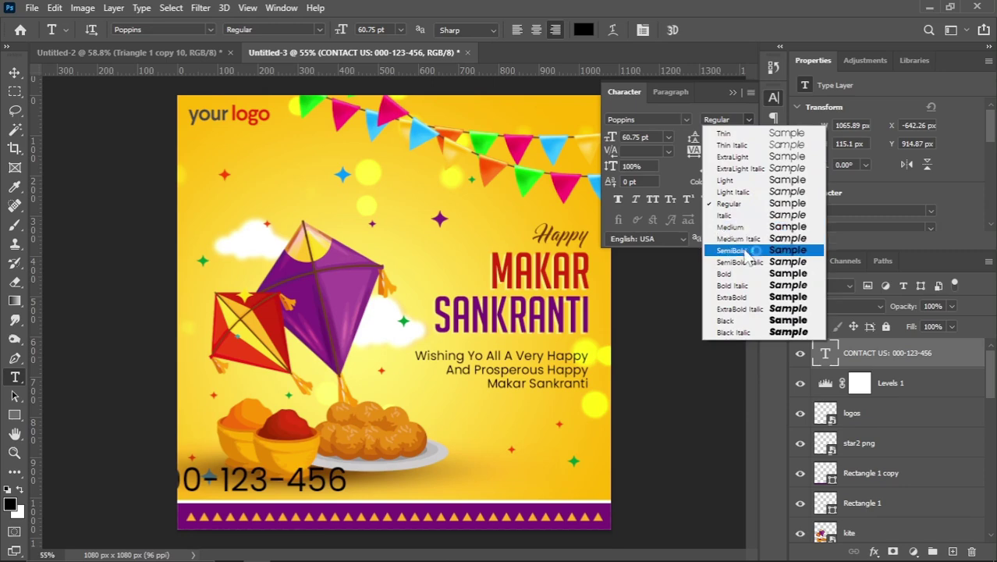
pyautogui.click(747, 251)
pyautogui.click(733, 182)
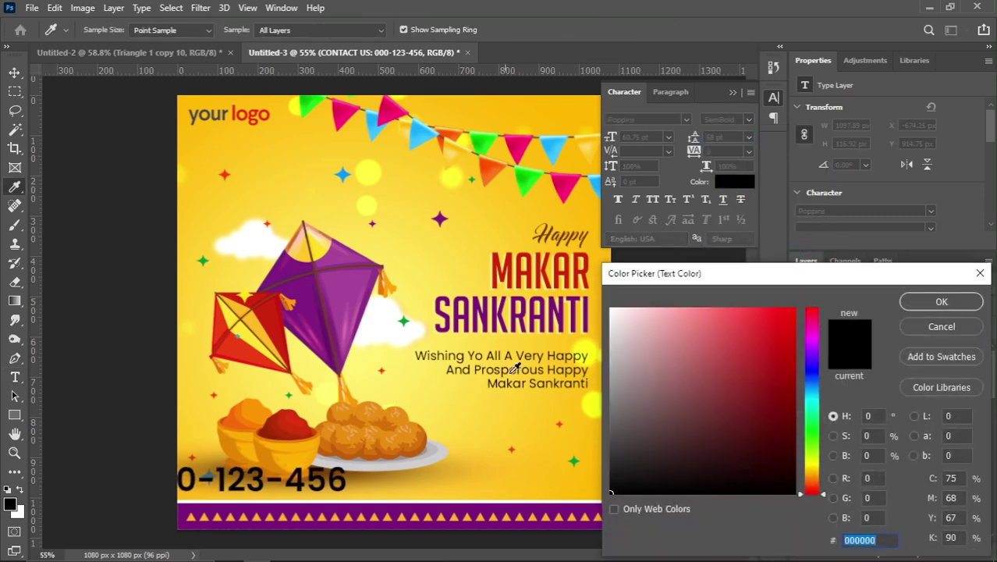
pyautogui.click(319, 475)
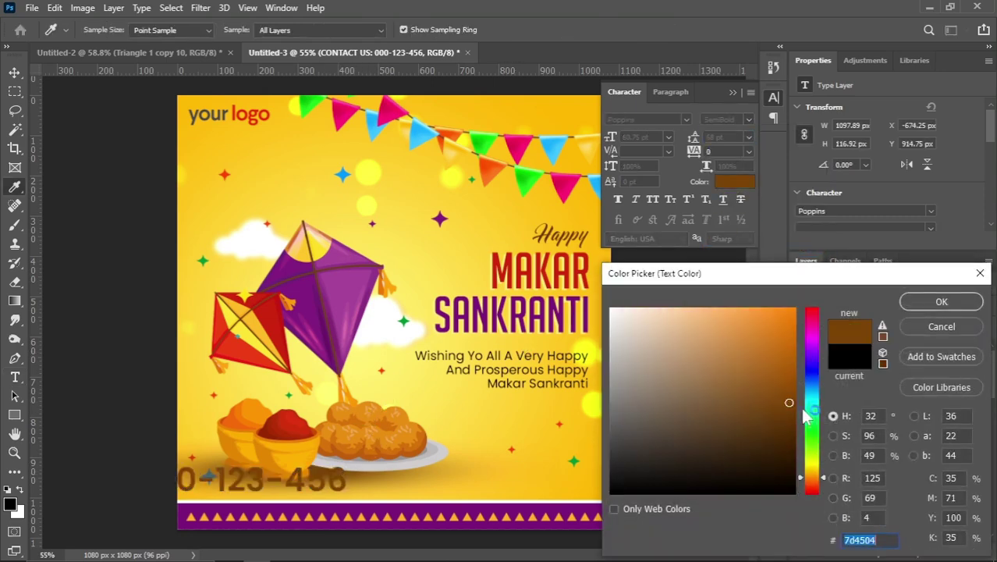
pyautogui.click(942, 301)
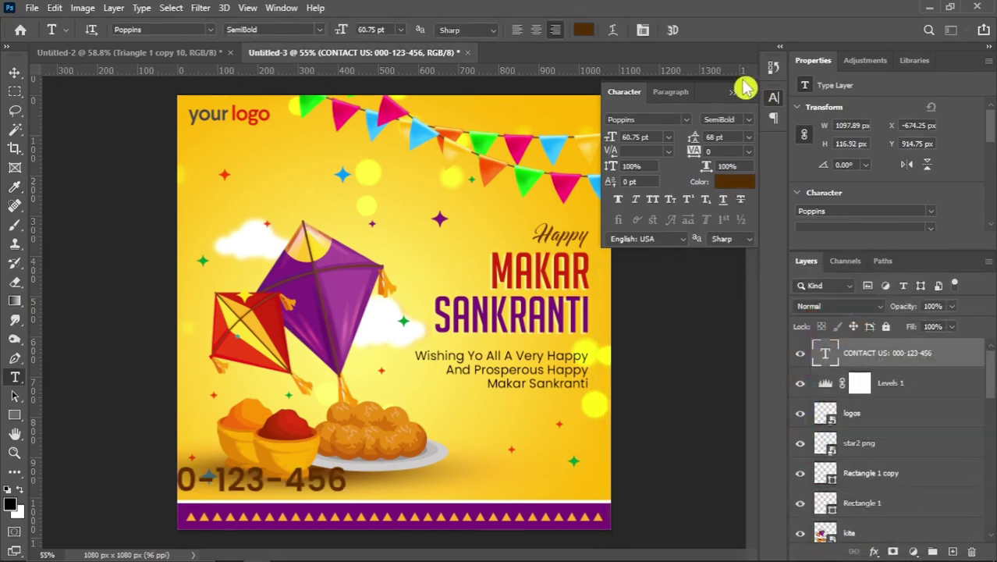
# - Scale the contact line down and centre it horizontally above the purple band
pyautogui.click(14, 72)
pyautogui.moveTo(331, 478)
pyautogui.mouseDown()
pyautogui.moveTo(548, 475)
pyautogui.moveTo(426, 510)
pyautogui.mouseUp()
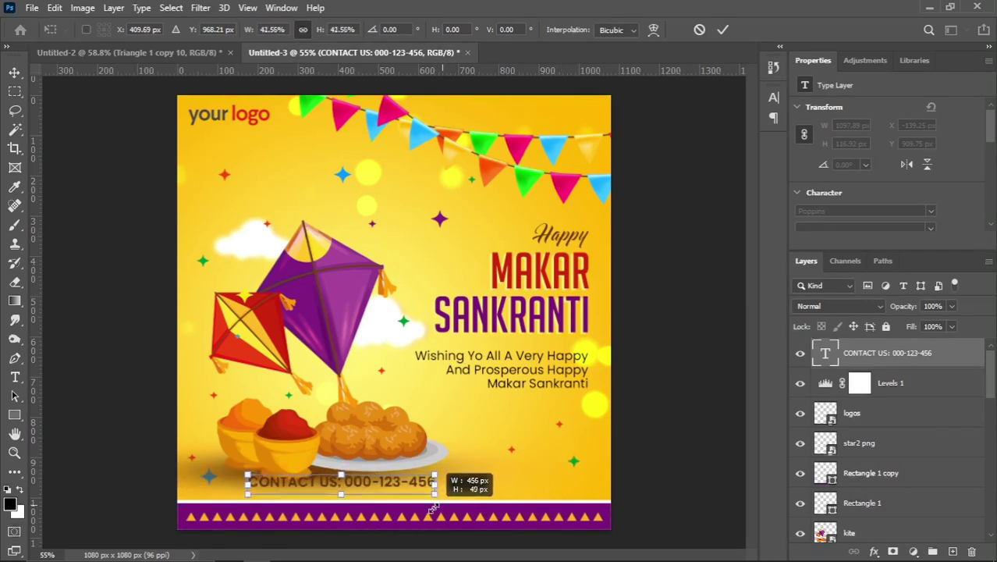
pyautogui.press('Return')
pyautogui.moveTo(362, 443); pyautogui.dragTo(414, 451)
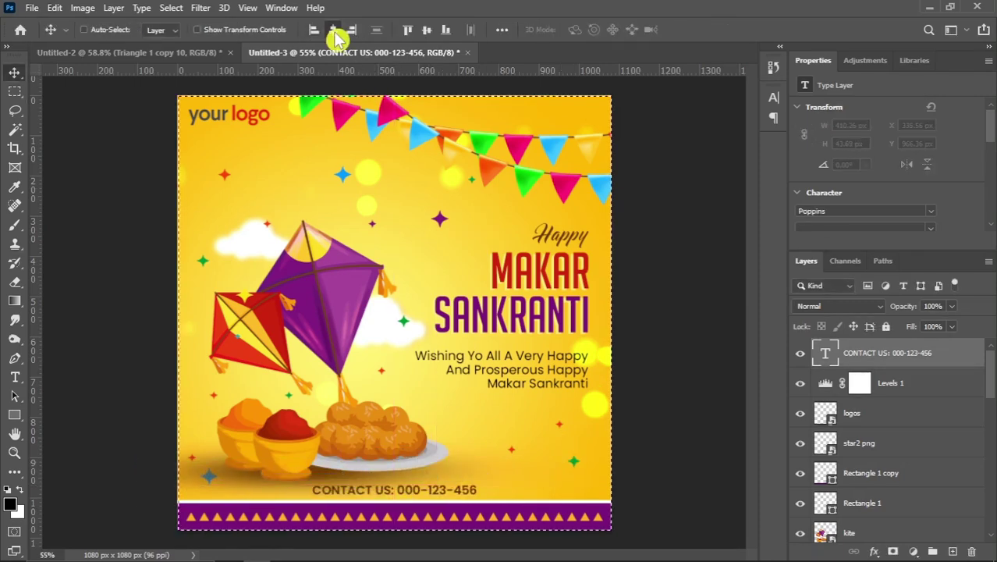
pyautogui.hotkey('ctrl', 't')
pyautogui.moveTo(477, 503); pyautogui.dragTo(468, 507)
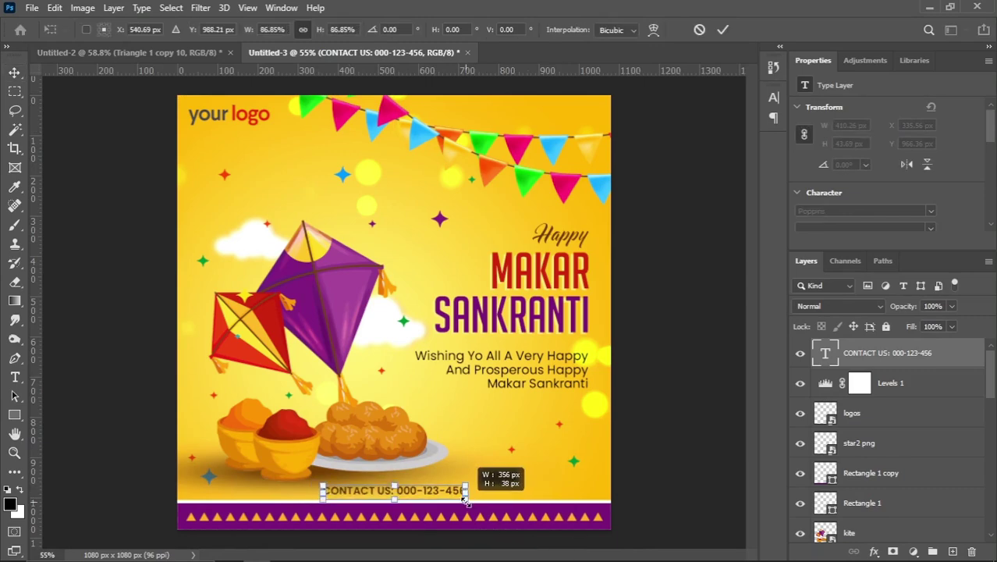
pyautogui.press('Return')
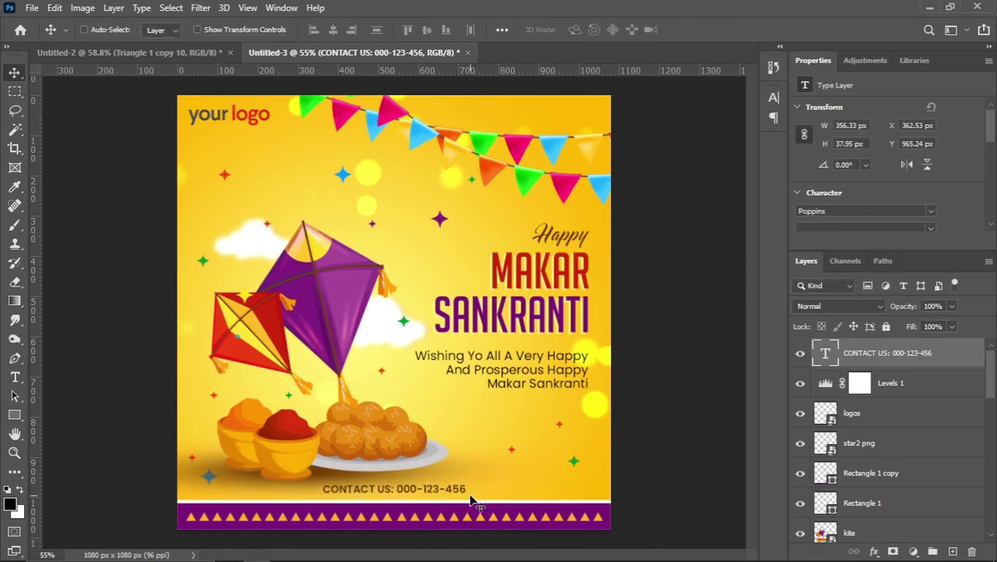